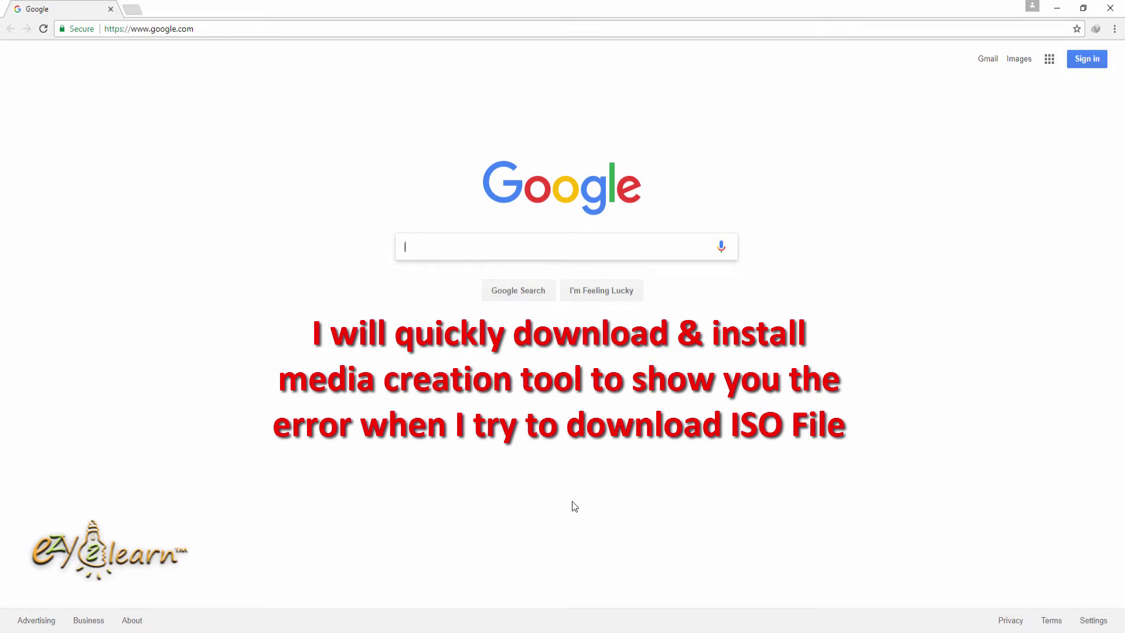
# - Search Google for "windows 10 download"
pyautogui.write('wind')
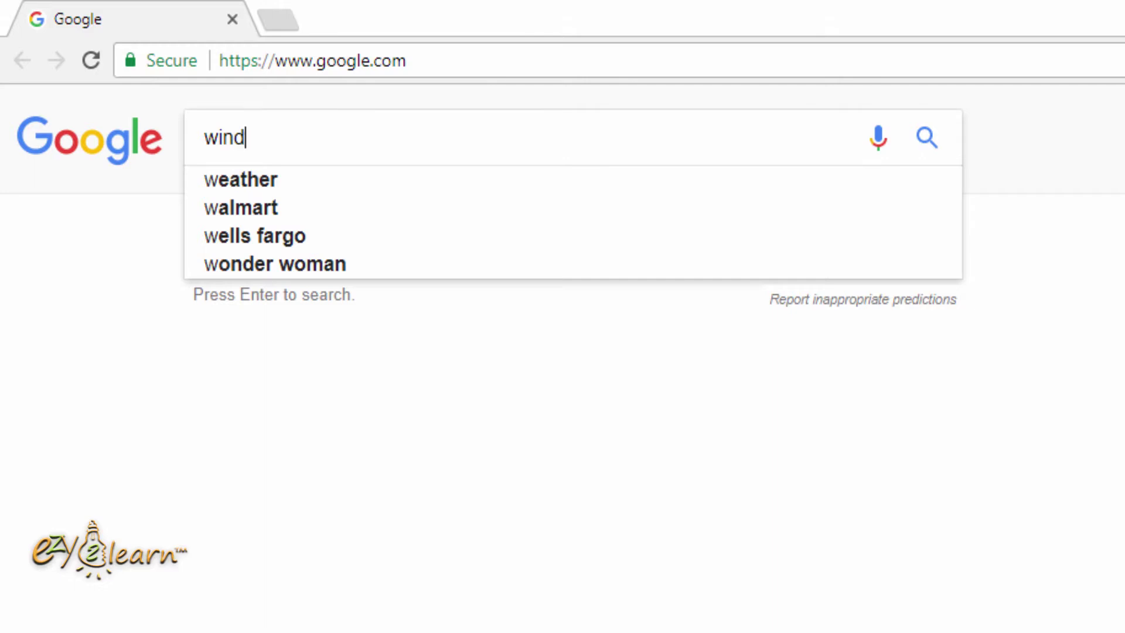
pyautogui.write('ows 10')
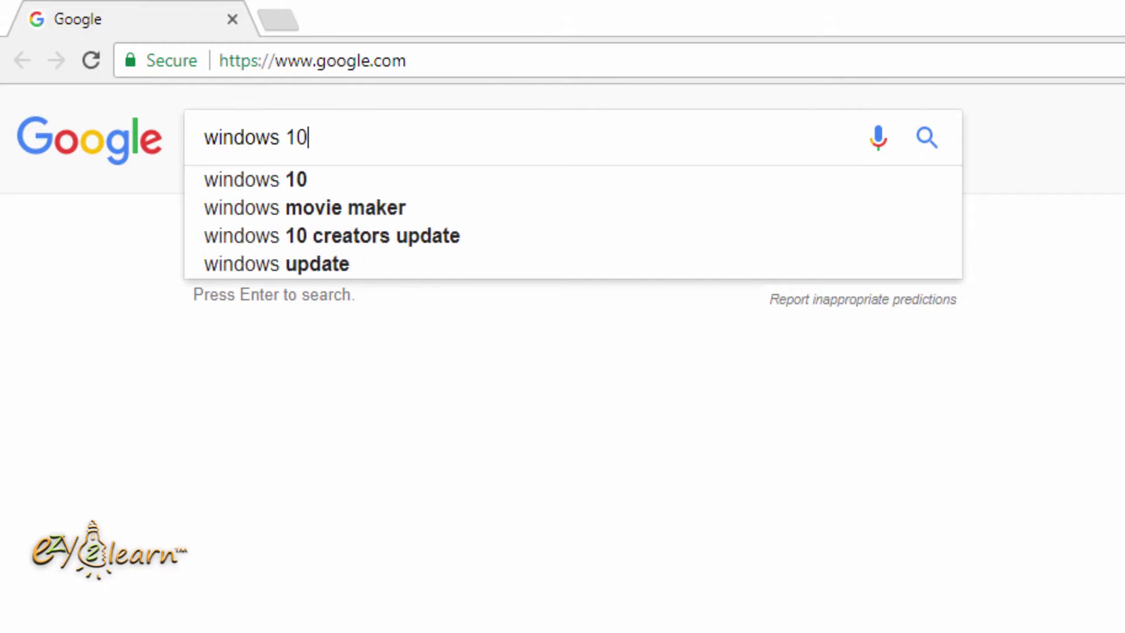
pyautogui.write(' download')
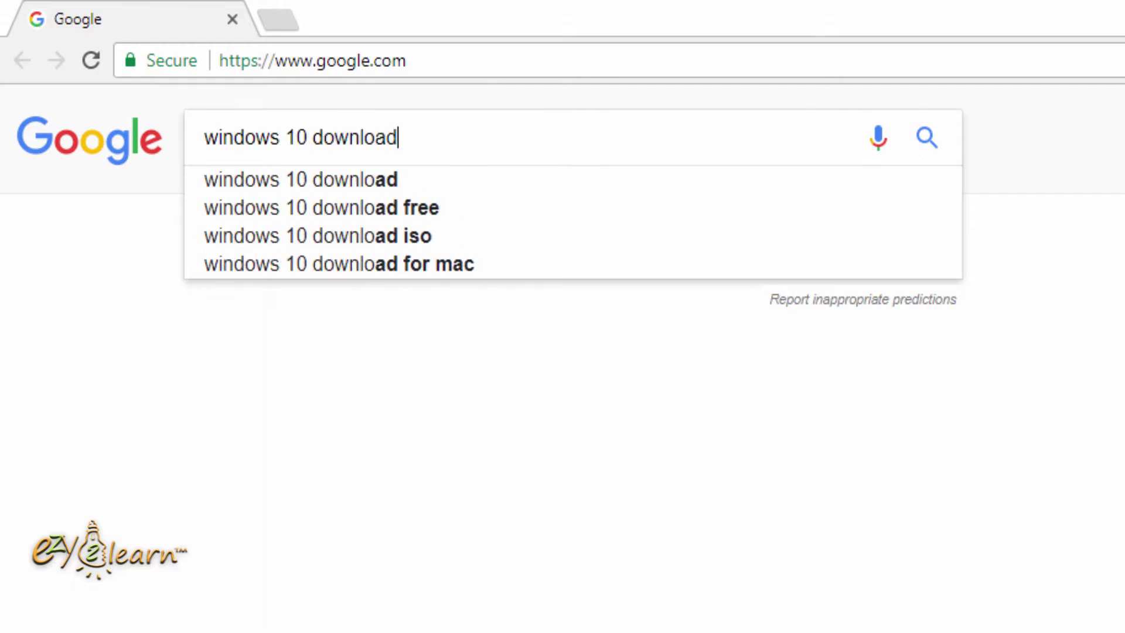
pyautogui.press('Return')
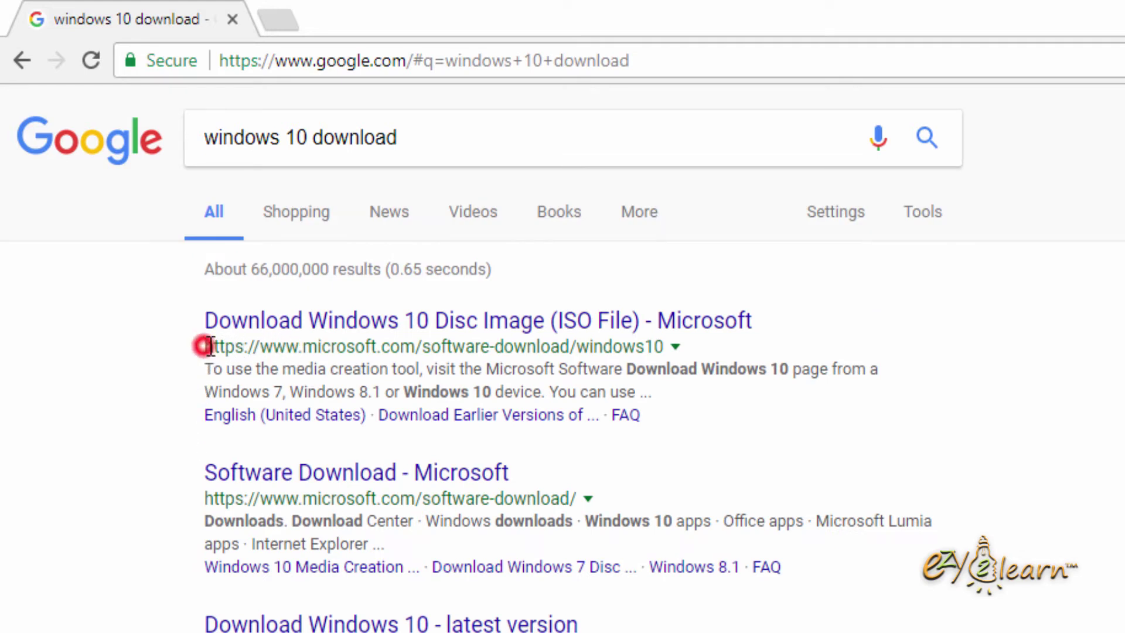
# - Open Microsoft's "Download Windows 10 Disc Image (ISO File)" search result and decline the offer to try Microsoft Edge
pyautogui.moveTo(210, 345); pyautogui.dragTo(414, 346)
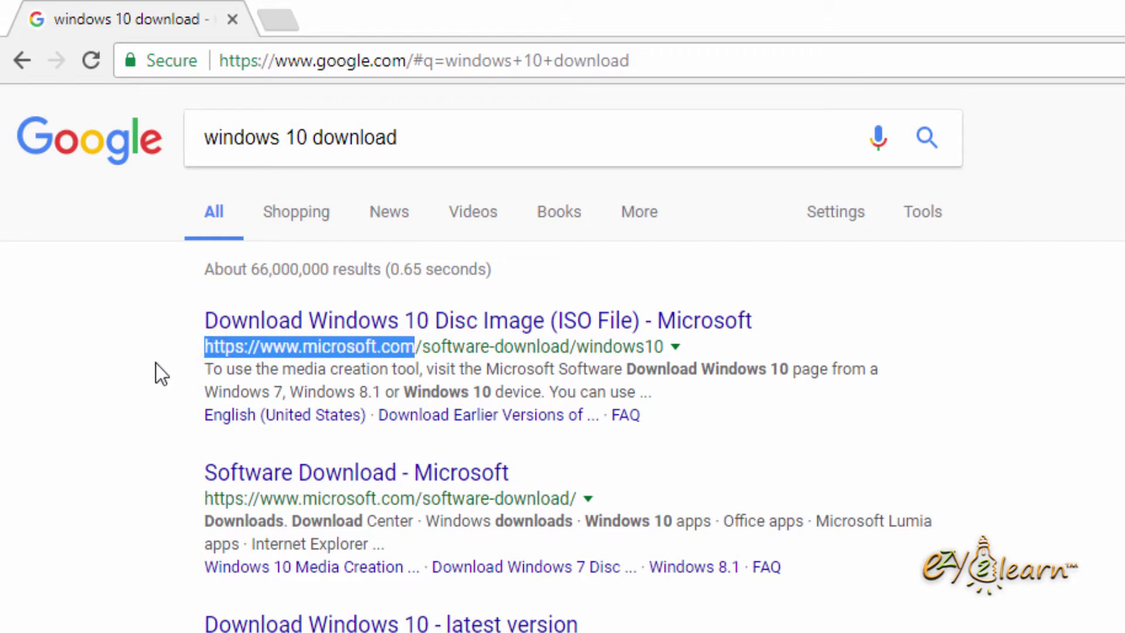
pyautogui.click(488, 326)
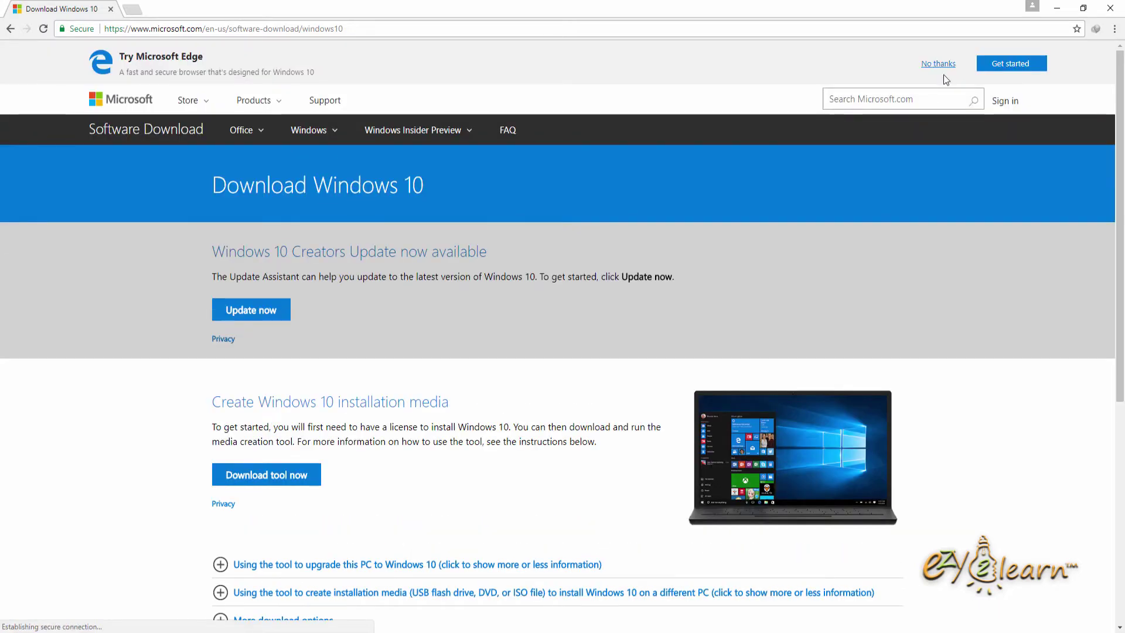
pyautogui.click(941, 65)
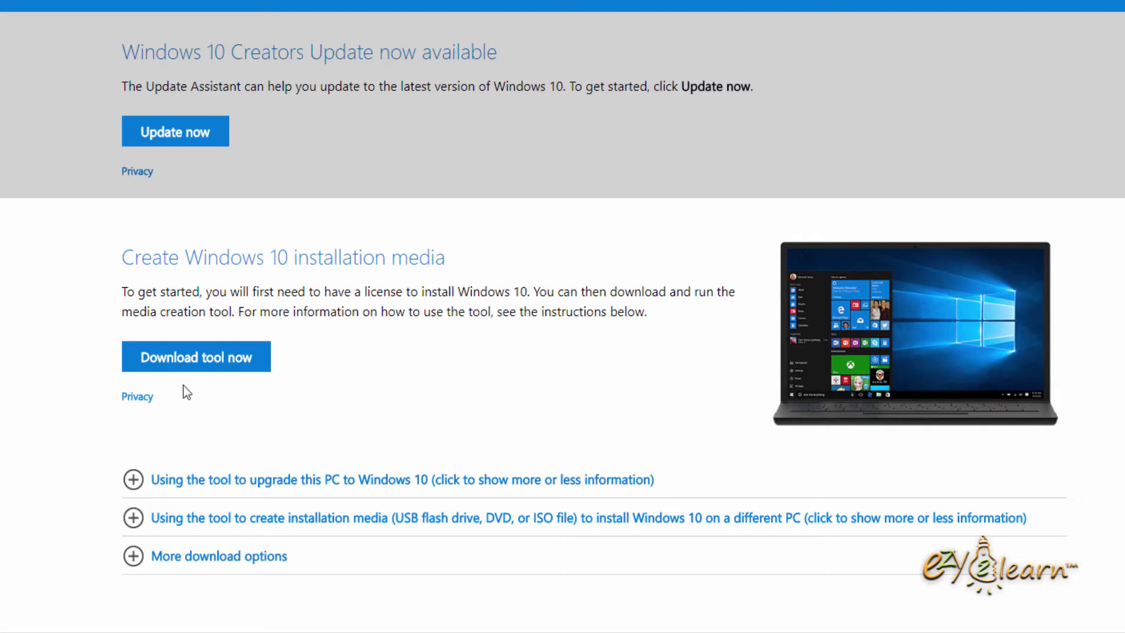
# - Download the Windows 10 media creation tool to the Desktop as MediaCreationTool.exe and dismiss the finished download's dialog
pyautogui.click(257, 369)
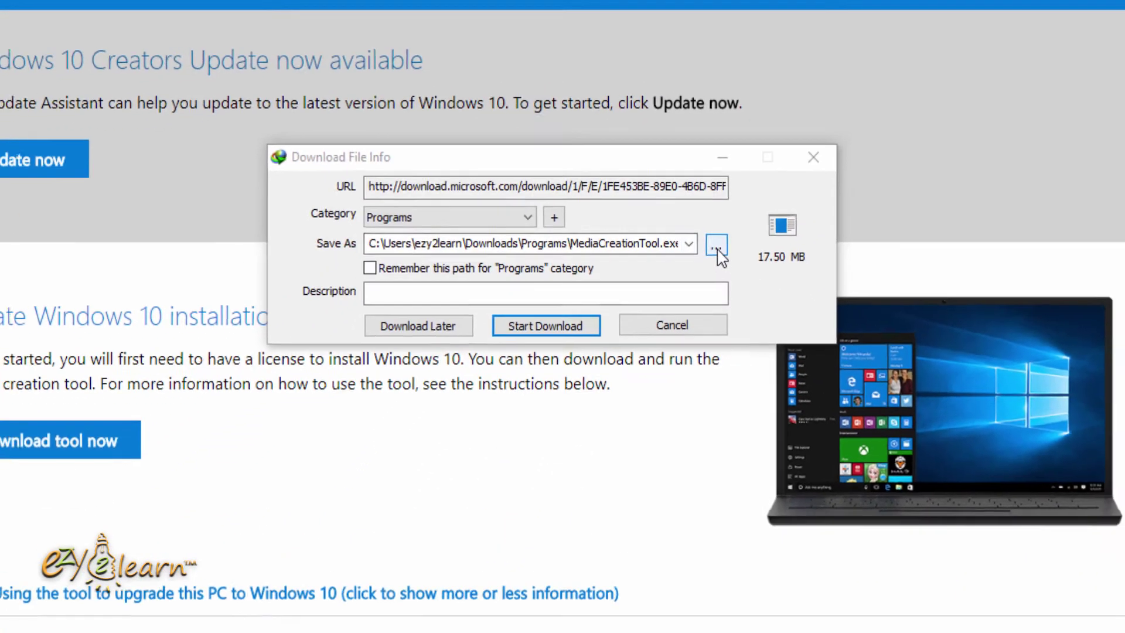
pyautogui.click(720, 306)
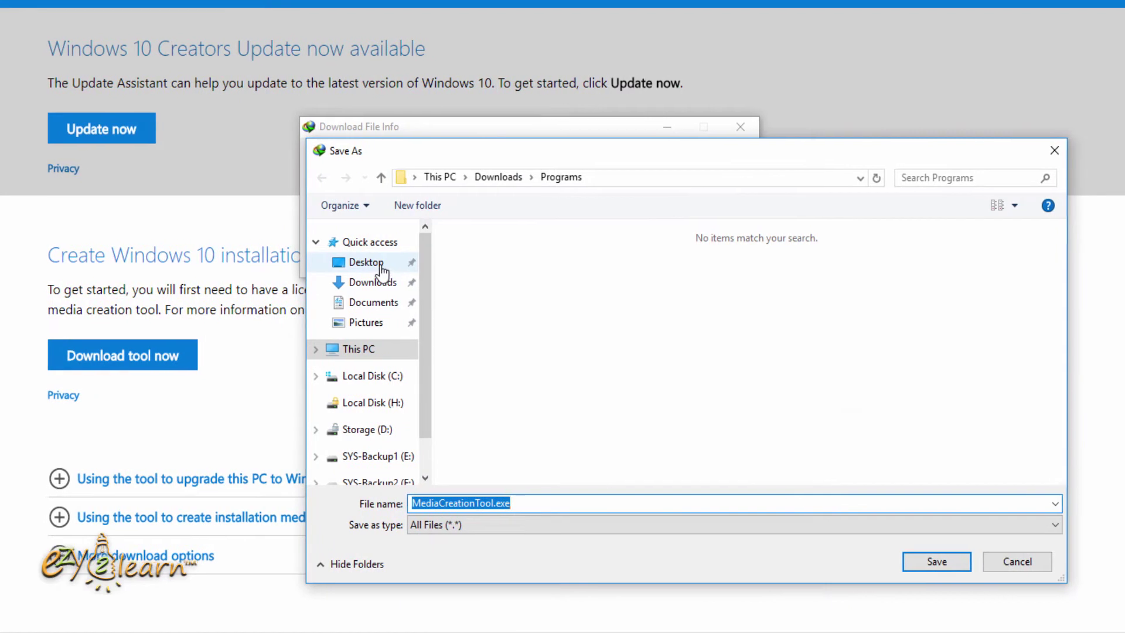
pyautogui.click(359, 267)
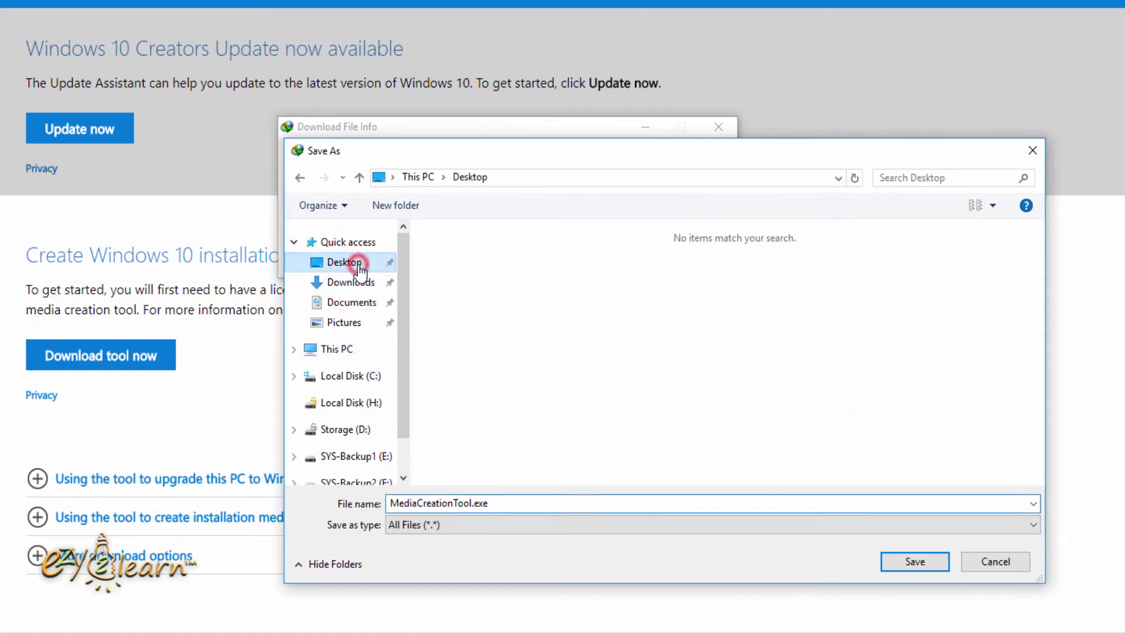
pyautogui.click(902, 563)
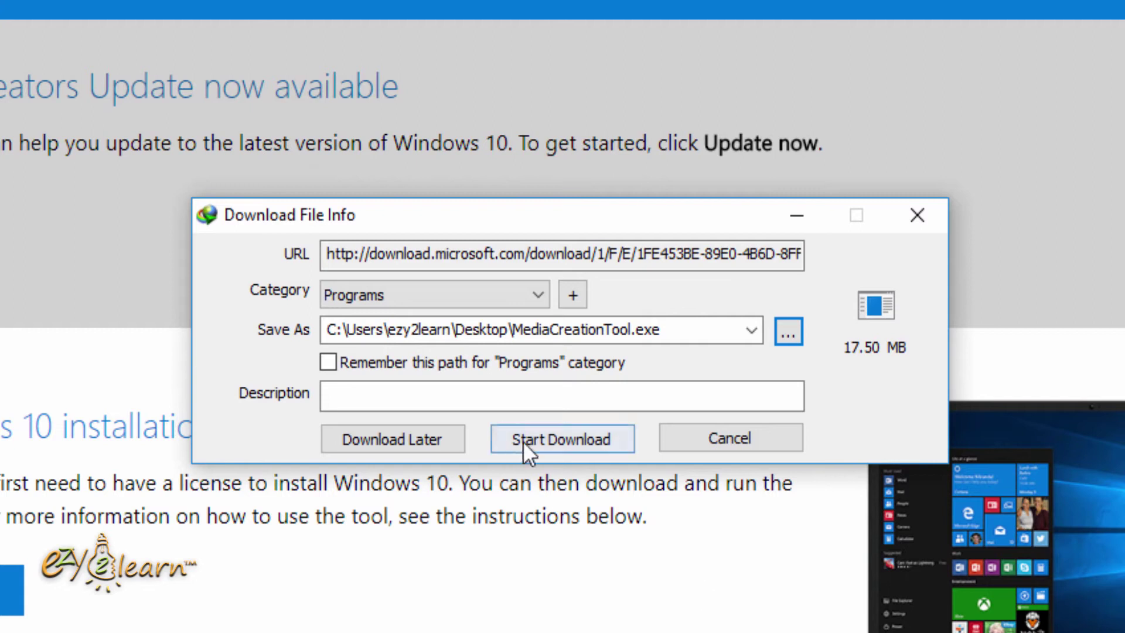
pyautogui.click(558, 441)
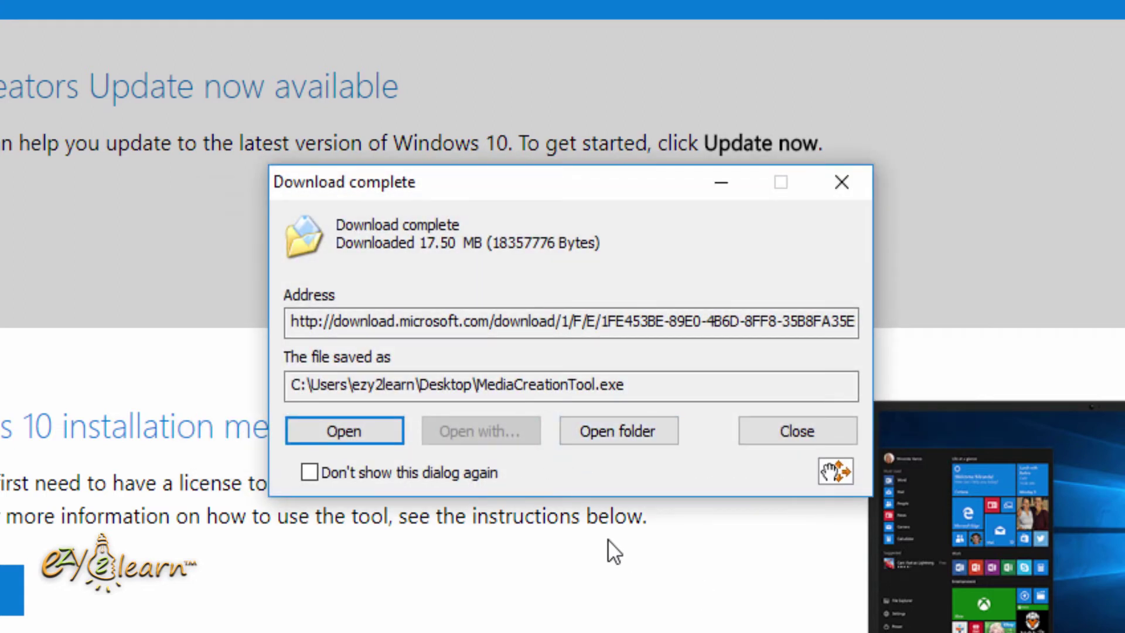
pyautogui.click(803, 434)
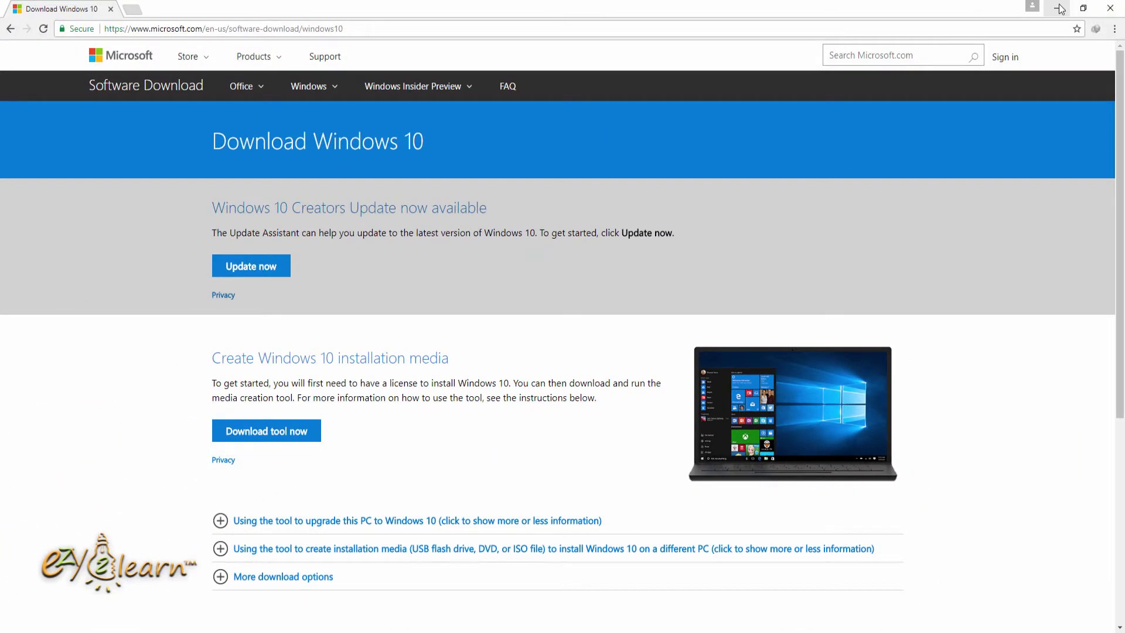
# - Minimize the browser and launch MediaCreationTool.exe from the desktop
pyautogui.click(1061, 8)
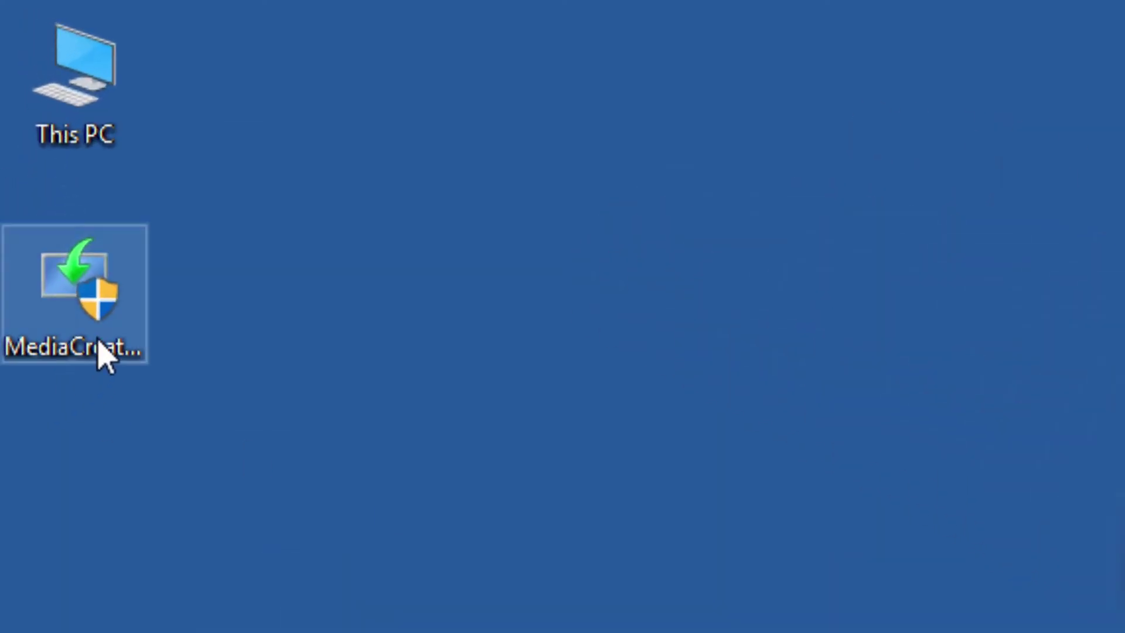
pyautogui.click(95, 307)
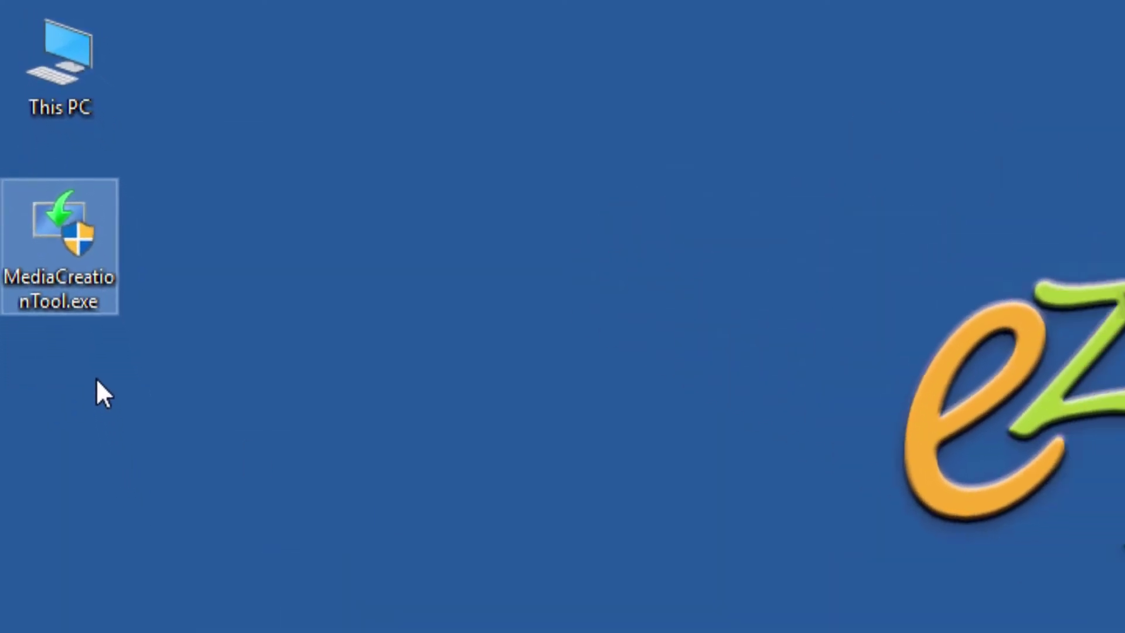
pyautogui.doubleClick(94, 300)
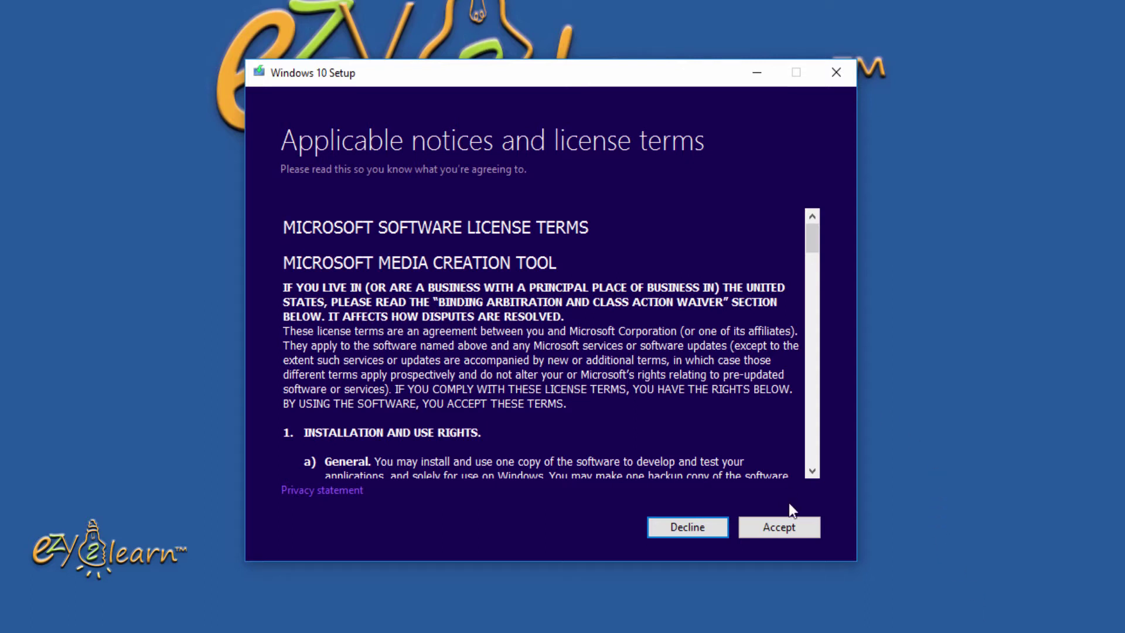
# - Accept the Microsoft license terms and choose to create installation media for another PC
pyautogui.click(793, 527)
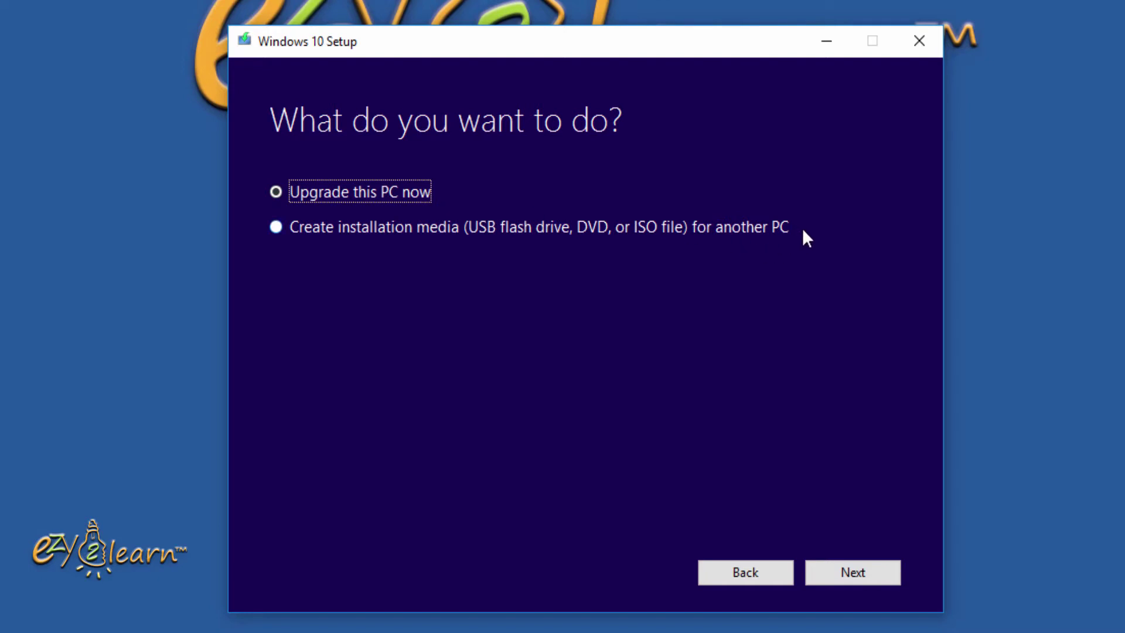
pyautogui.click(274, 226)
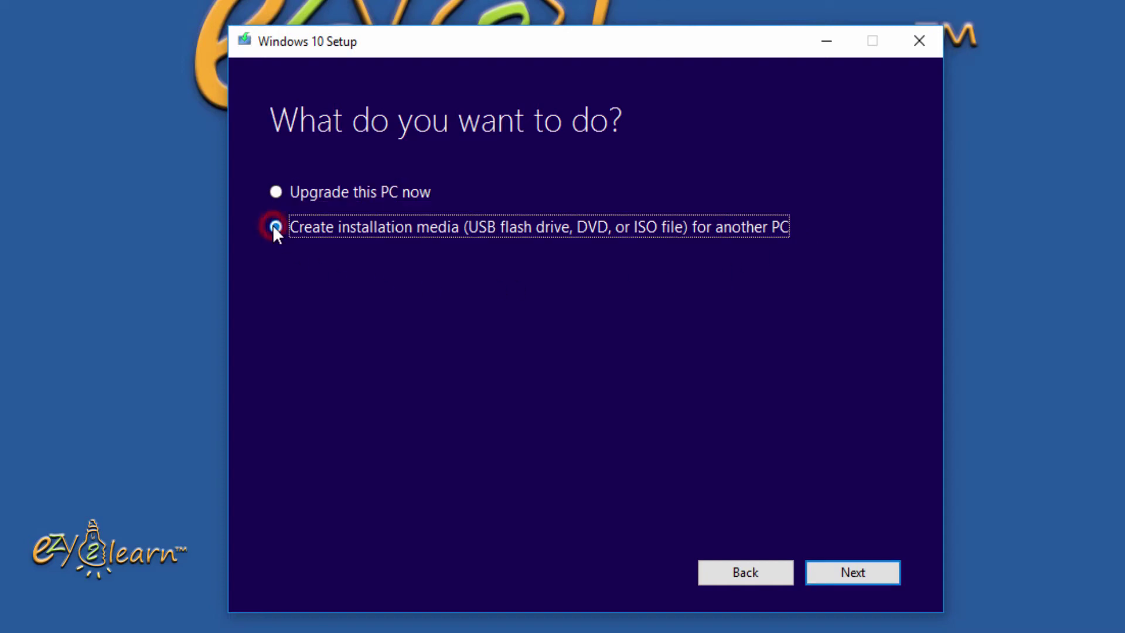
pyautogui.click(868, 574)
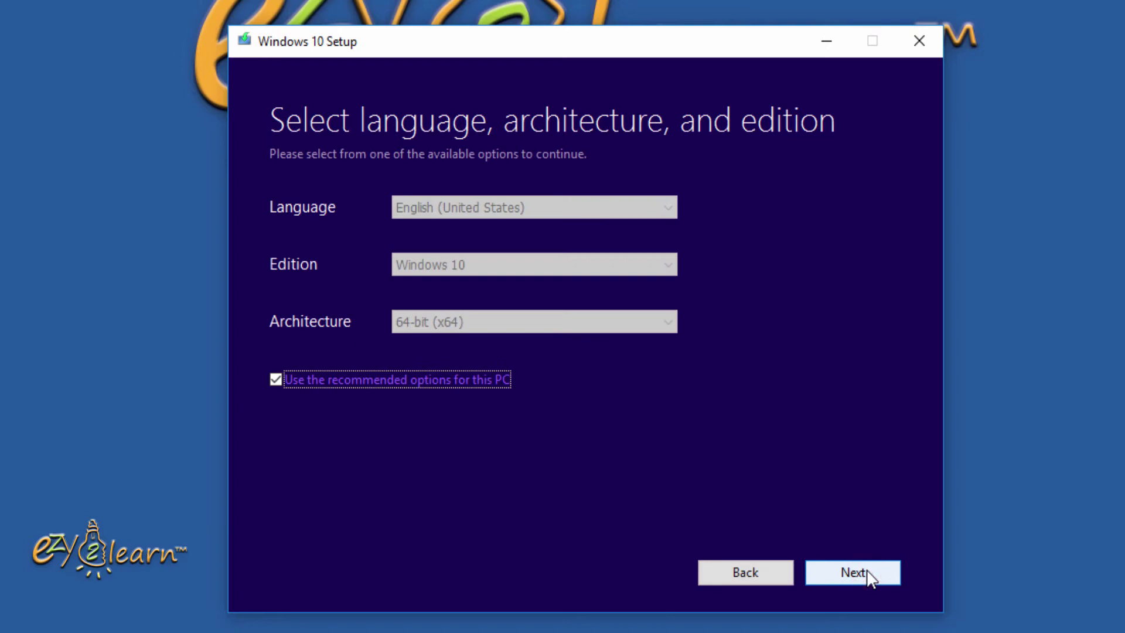
# - Turn off the recommended options, review the choices, and continue with English (United States), Windows 10 and 64-bit (x64)
pyautogui.click(276, 379)
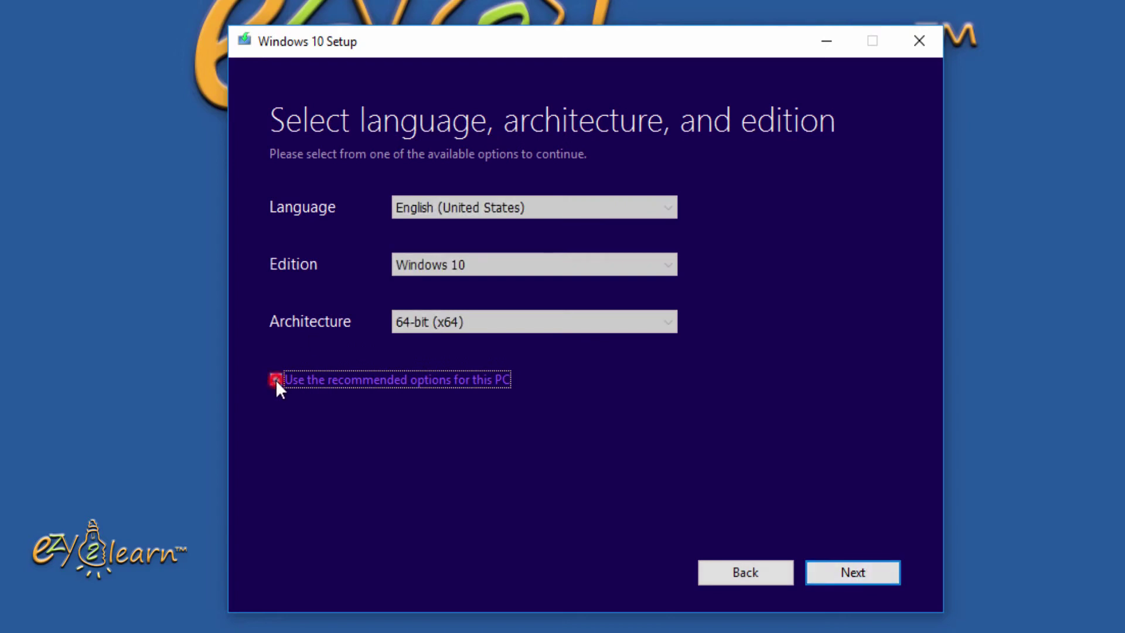
pyautogui.click(669, 207)
pyautogui.moveTo(669, 324); pyautogui.dragTo(720, 293)
pyautogui.click(716, 286)
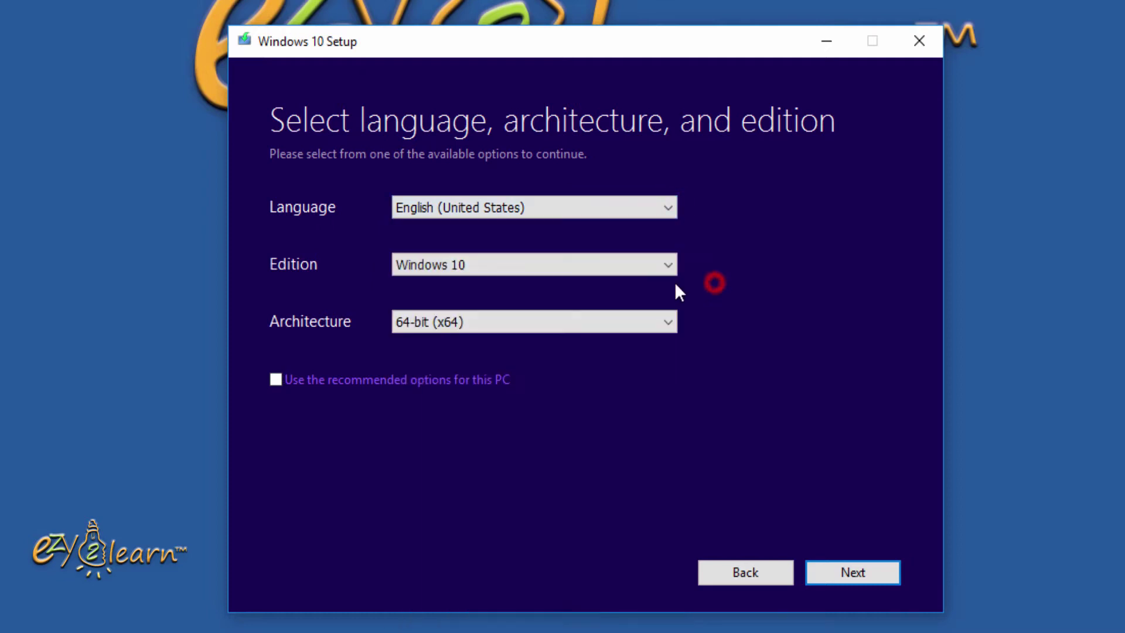
pyautogui.click(583, 264)
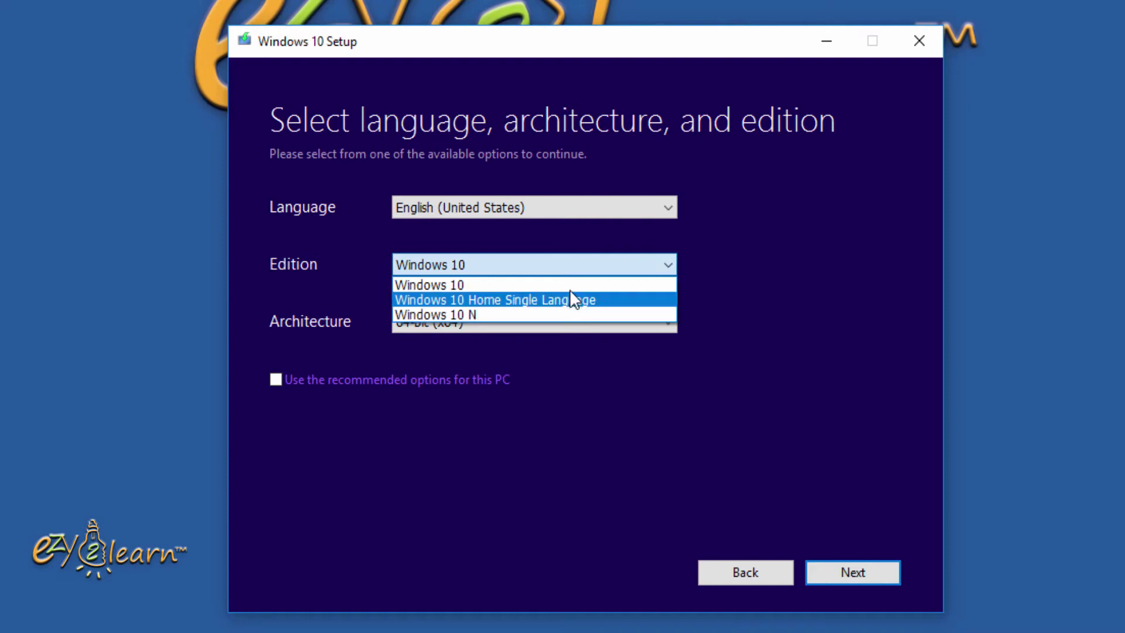
pyautogui.click(781, 298)
pyautogui.click(672, 319)
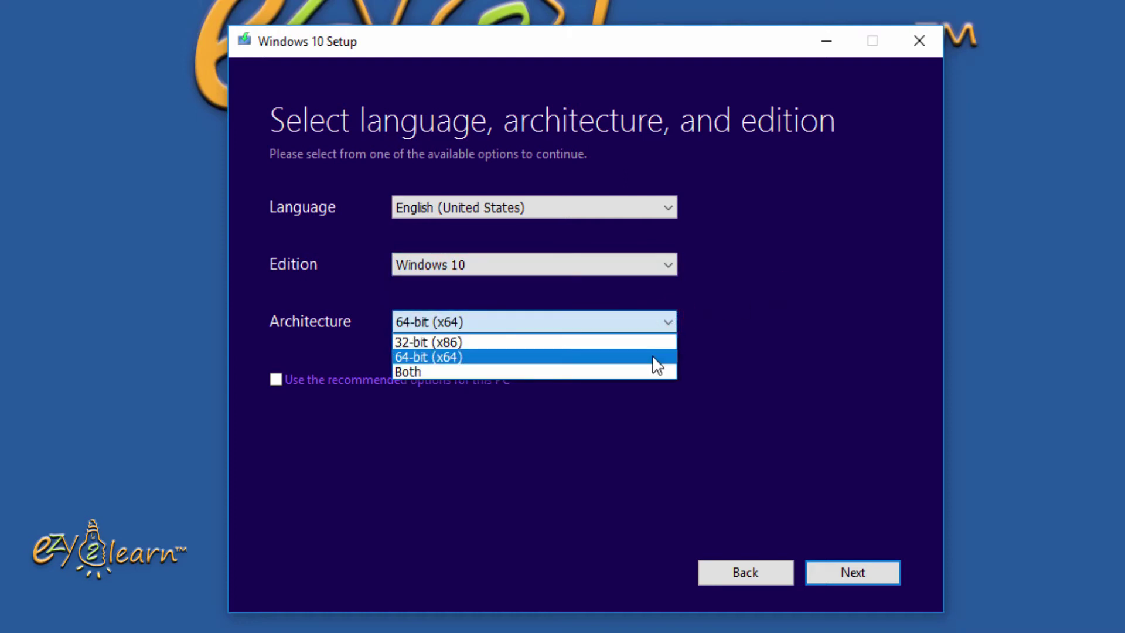
pyautogui.click(789, 335)
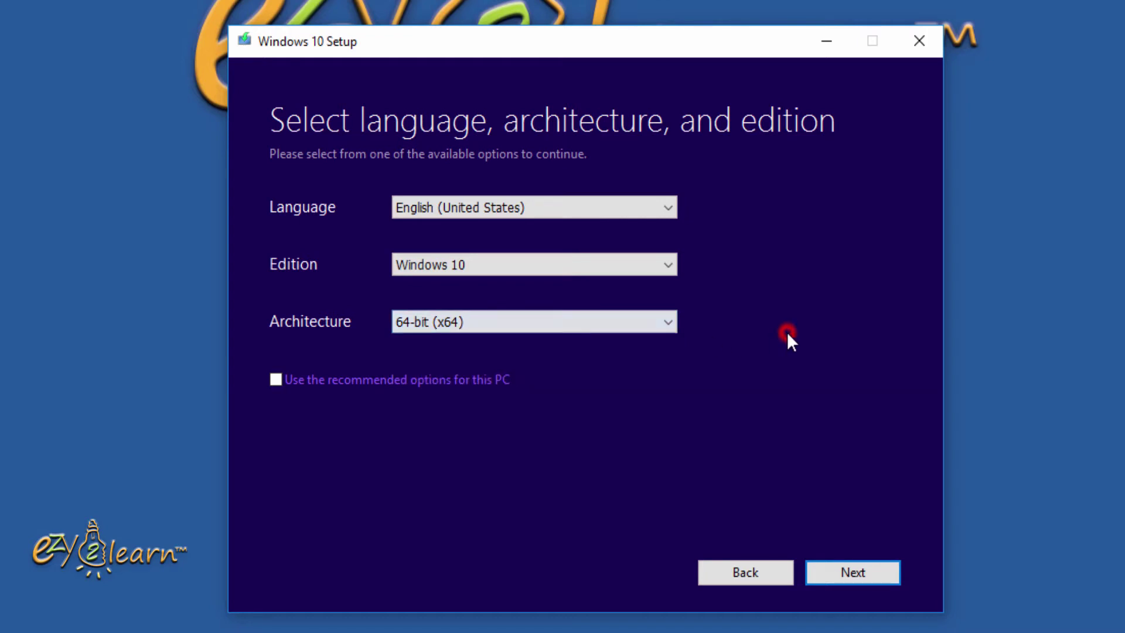
pyautogui.click(877, 574)
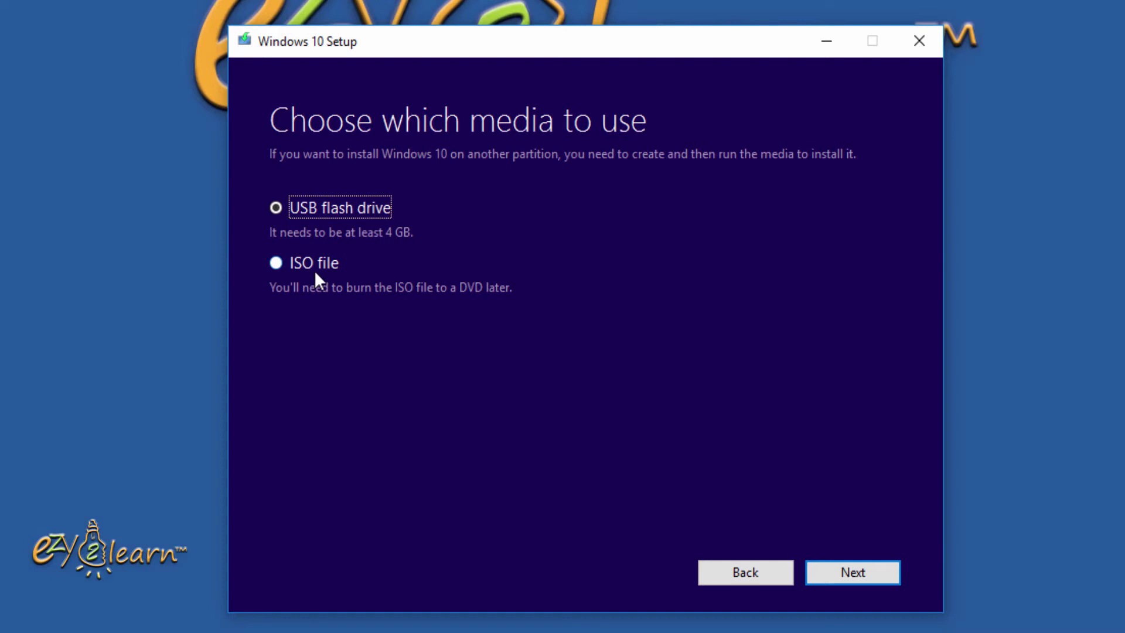
# - Choose ISO file as the media and save it to the Desktop as "Windows 10.iso"
pyautogui.click(279, 264)
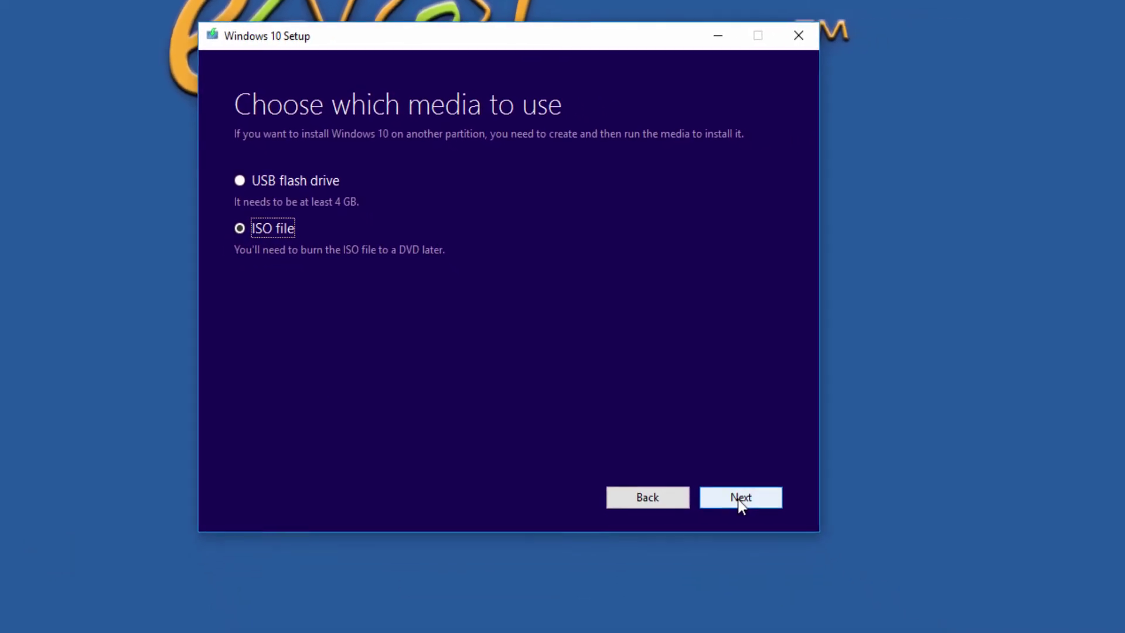
pyautogui.click(771, 519)
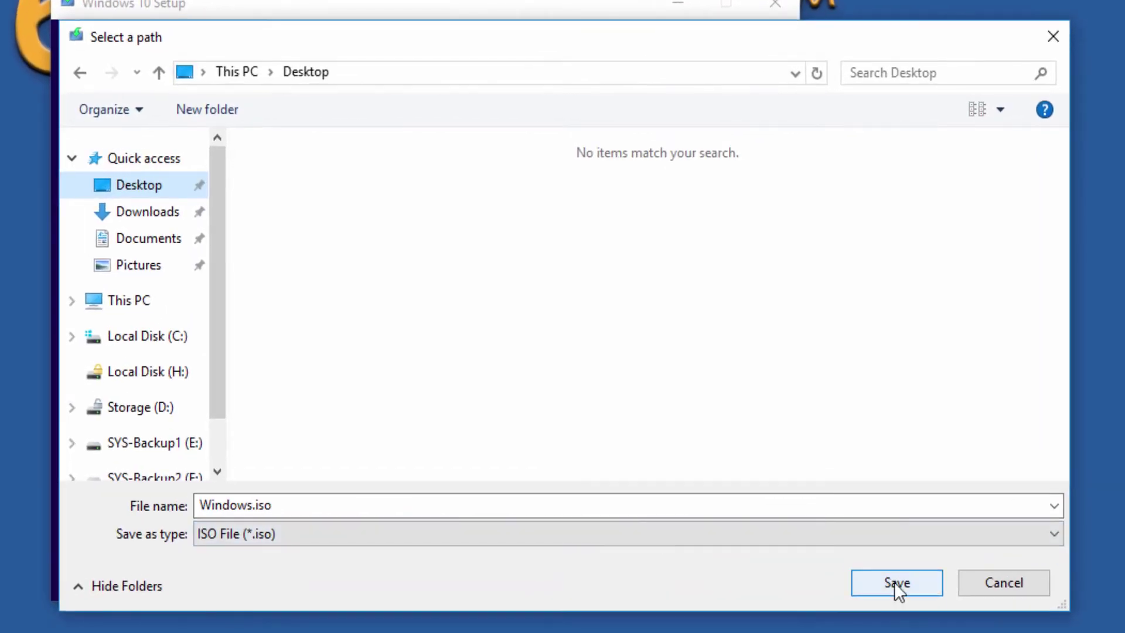
pyautogui.click(283, 502)
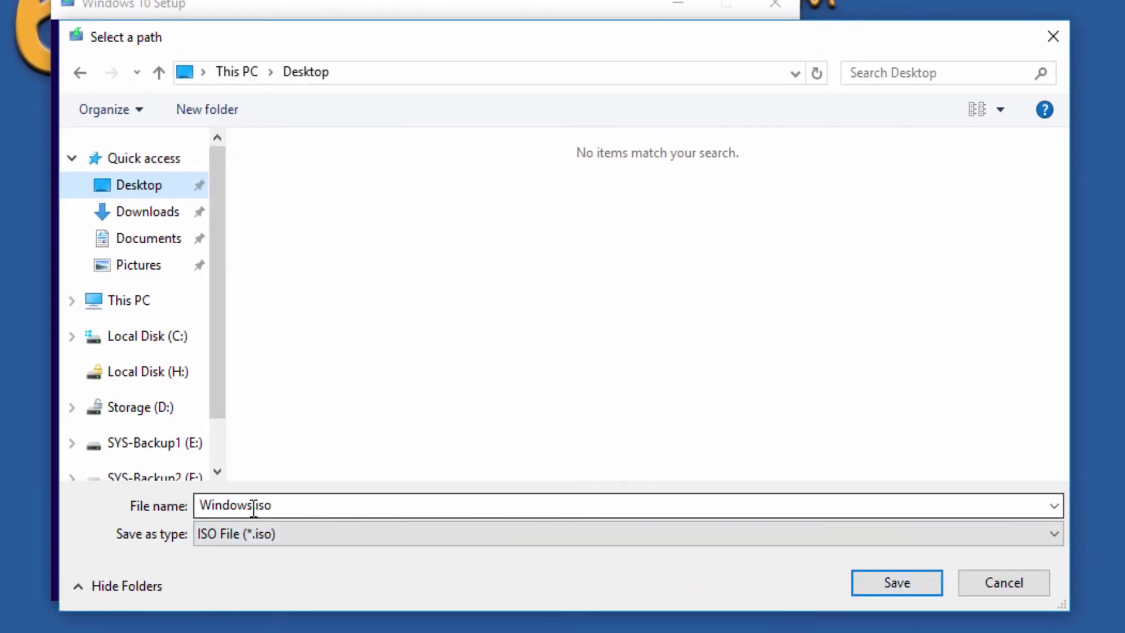
pyautogui.doubleClick(249, 505)
pyautogui.click(252, 505)
pyautogui.click(252, 505)
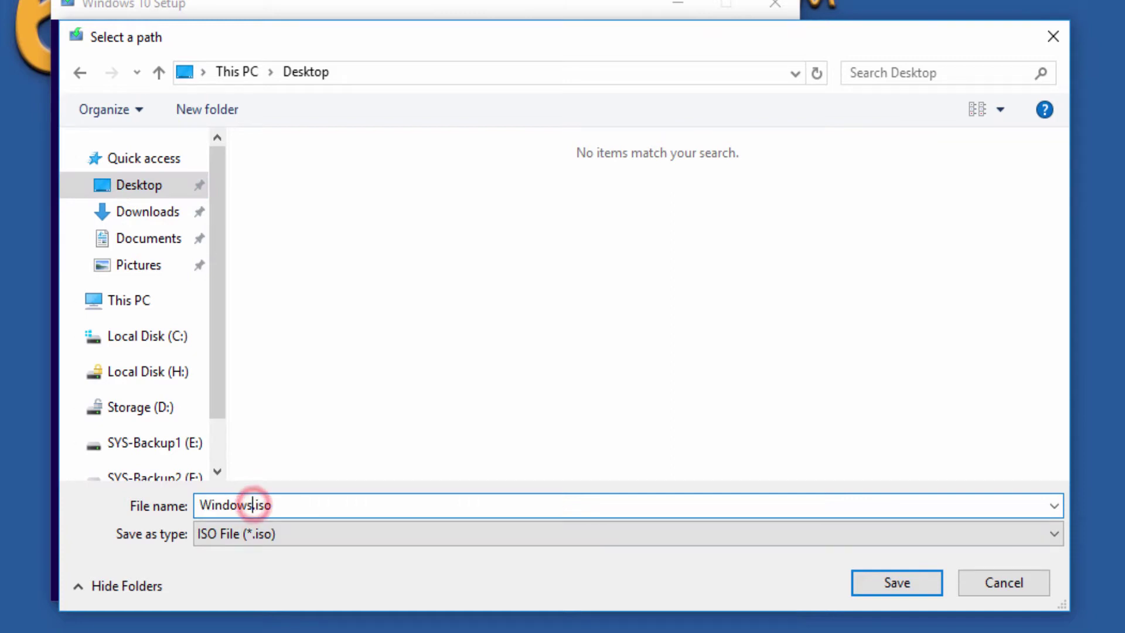
pyautogui.write('10')
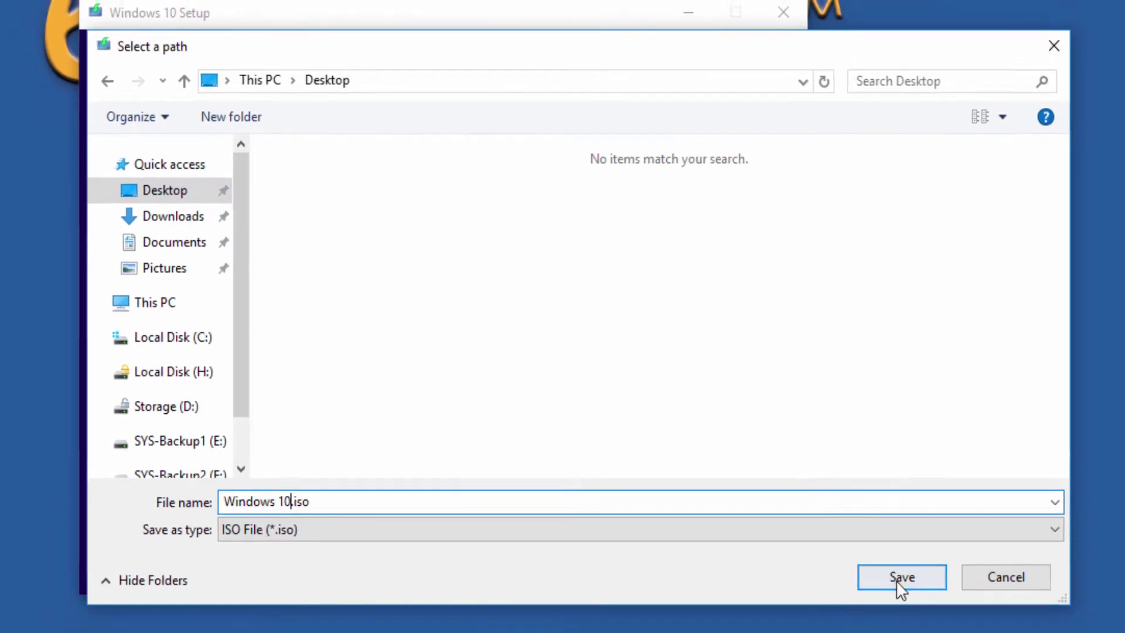
pyautogui.click(898, 585)
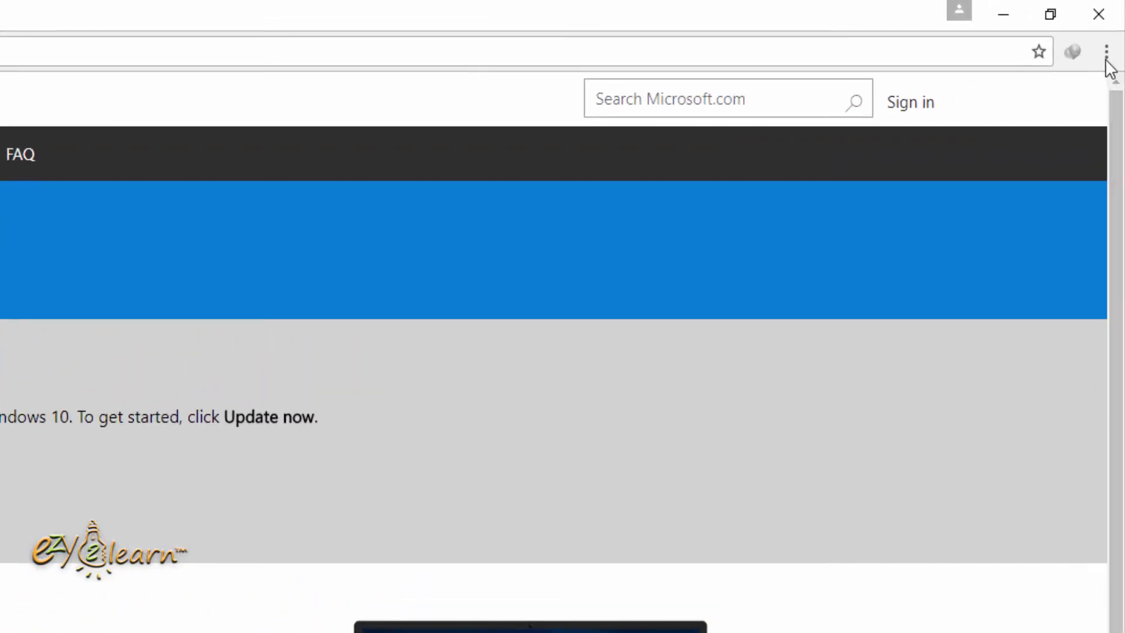
# - In Chrome, open the Extensions page and go to the Chrome Web Store to get more extensions
pyautogui.click(1107, 55)
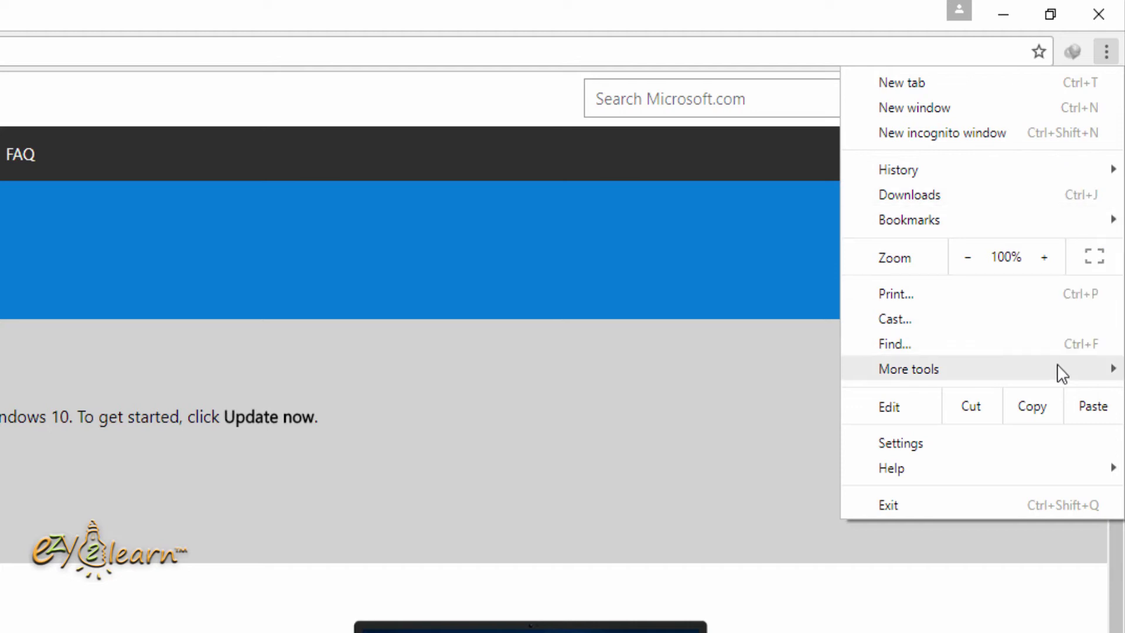
pyautogui.moveTo(1010, 377)
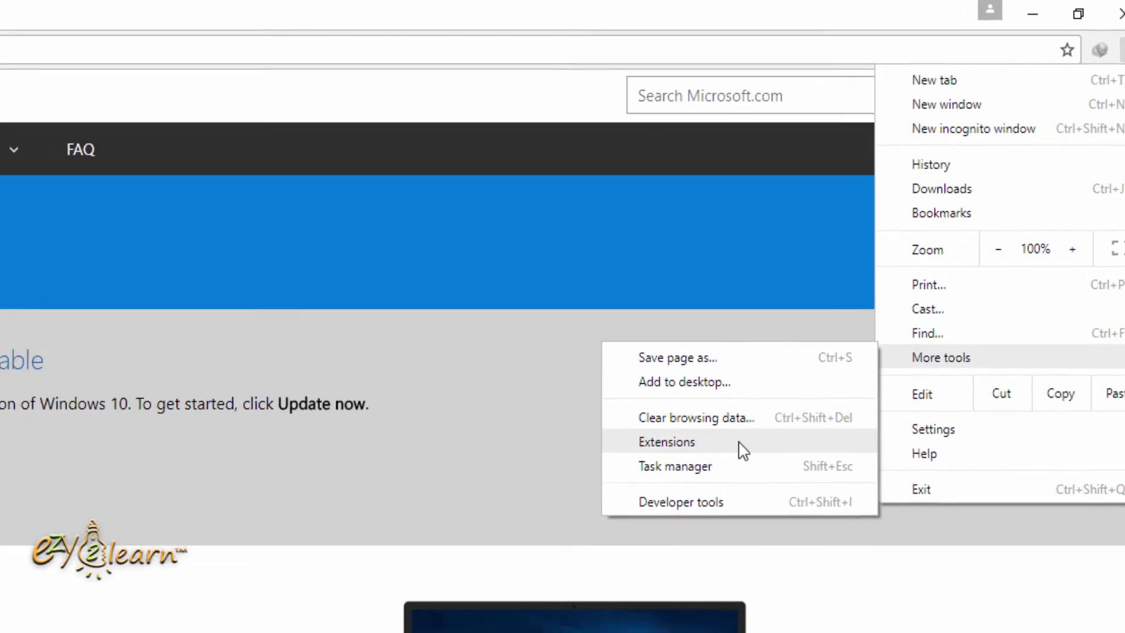
pyautogui.click(704, 463)
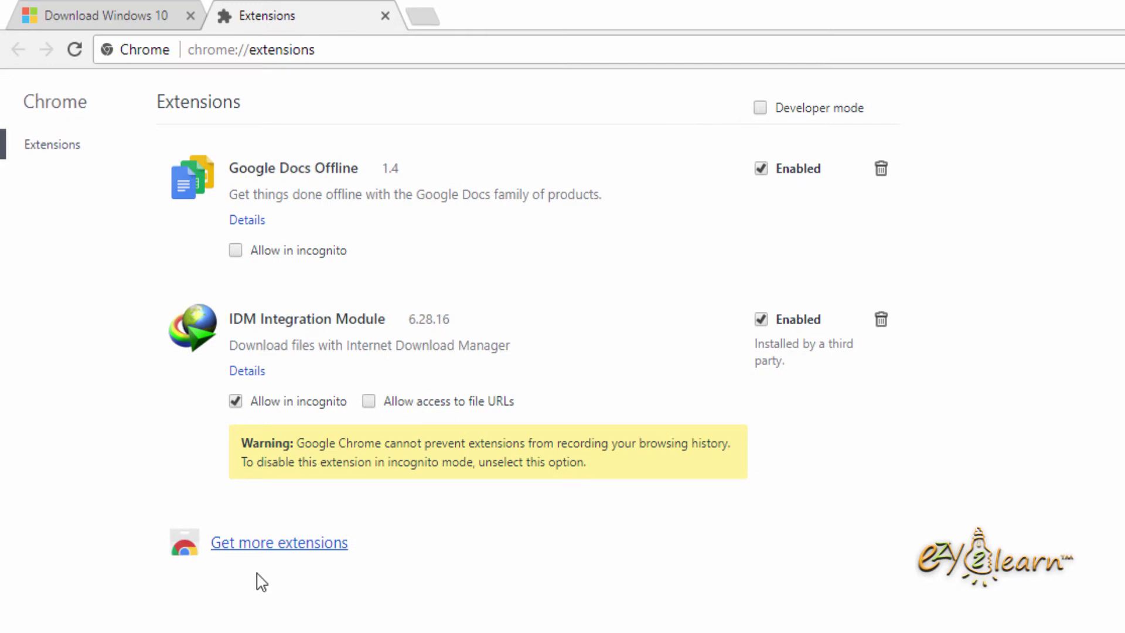
pyautogui.click(274, 549)
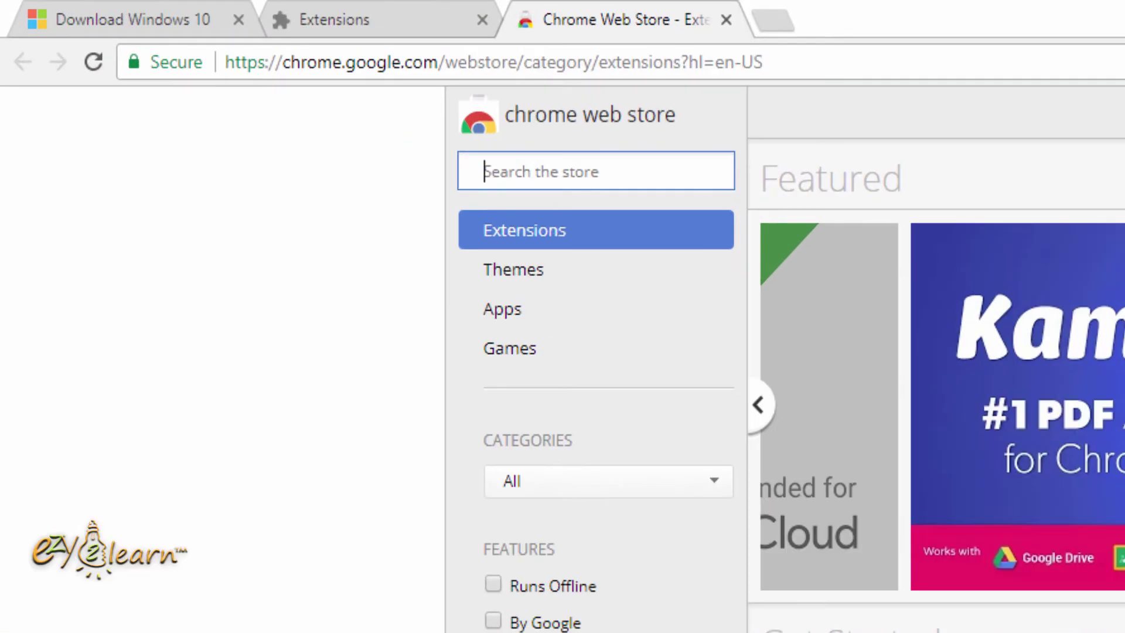
# - Search the Chrome Web Store for "mobile browser emulator"
pyautogui.write('mo')
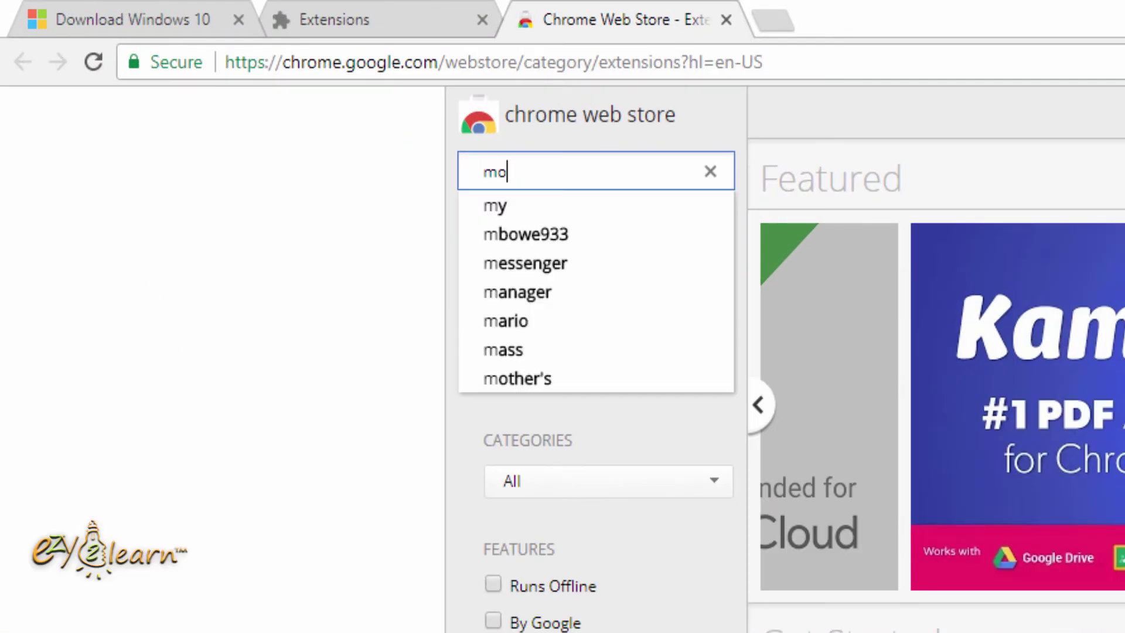
pyautogui.write('bile ')
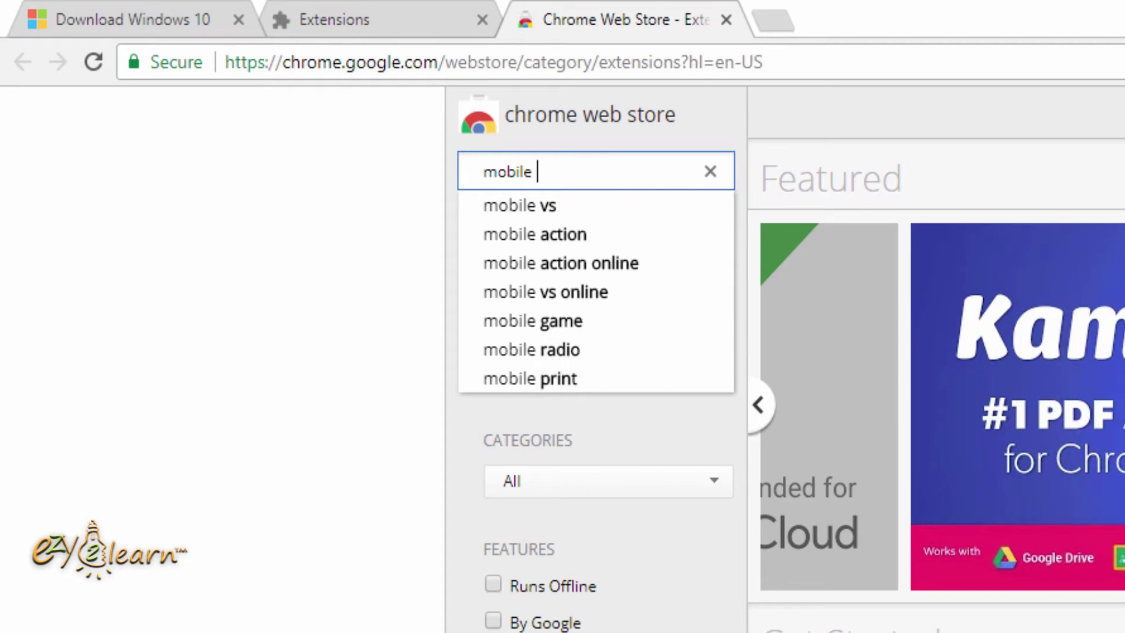
pyautogui.write('bro')
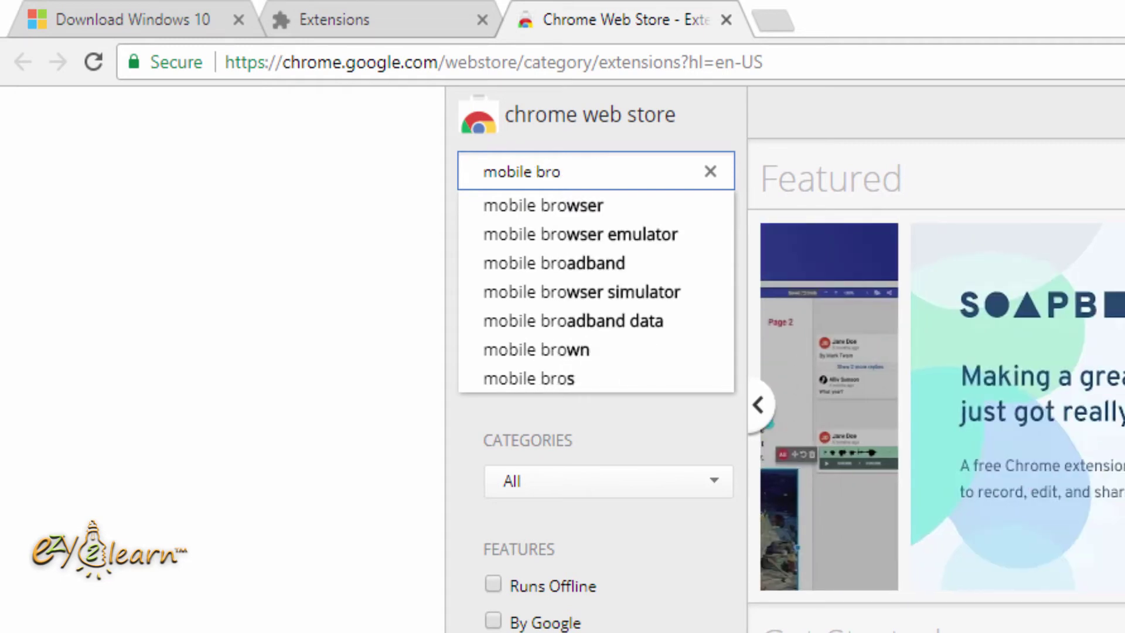
pyautogui.write('wser')
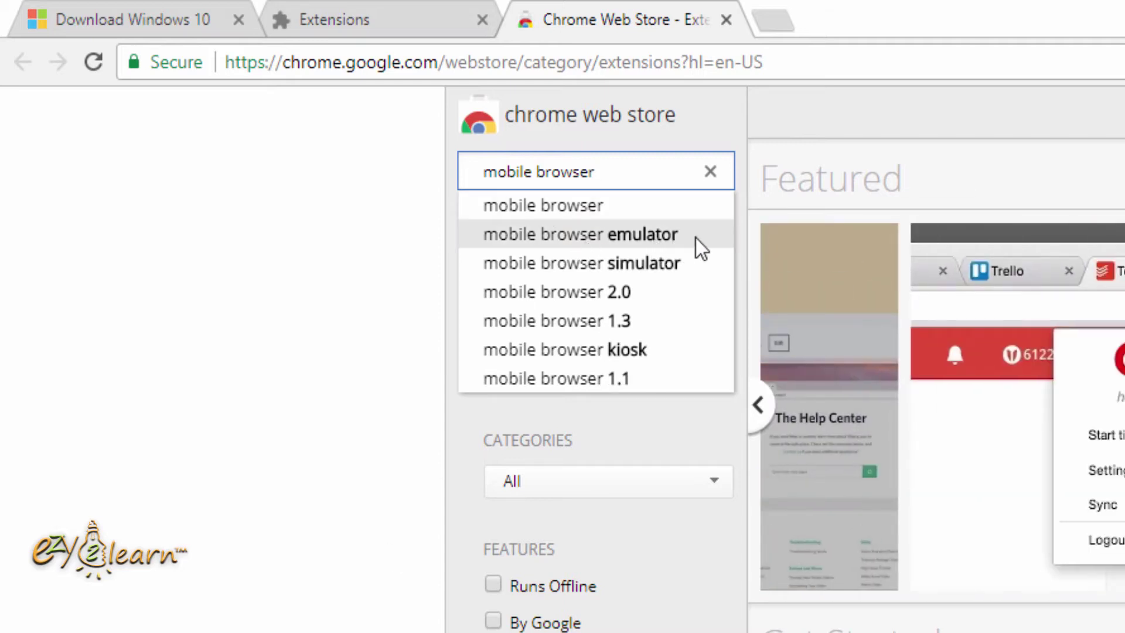
pyautogui.click(695, 239)
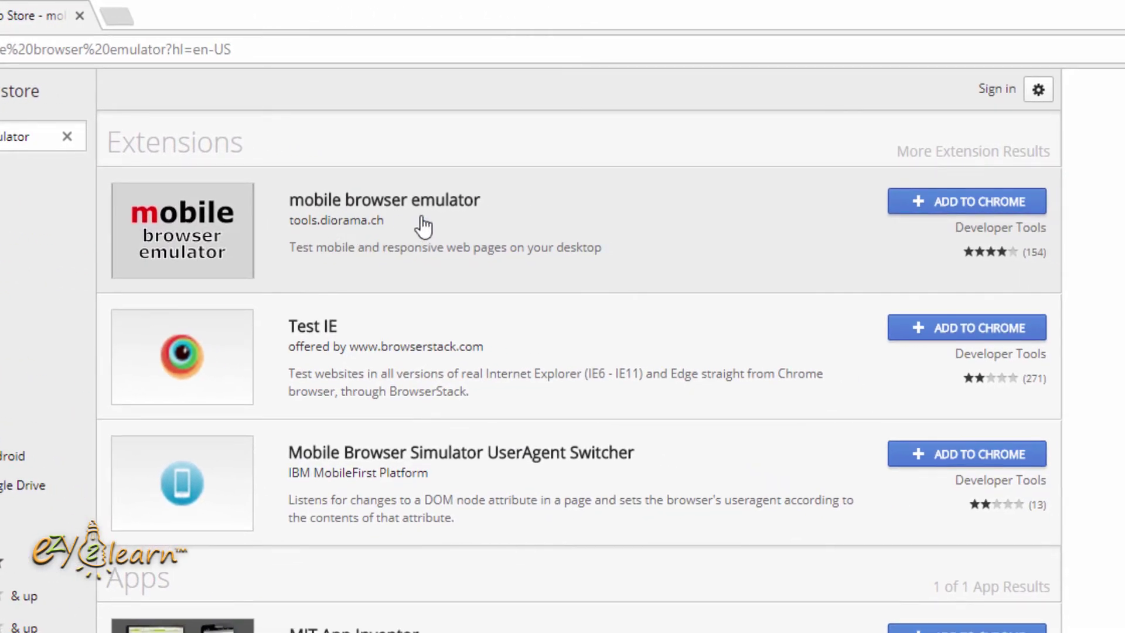
# - Add the mobile browser emulator extension to Chrome, and close the web store and Extensions pages
pyautogui.click(974, 202)
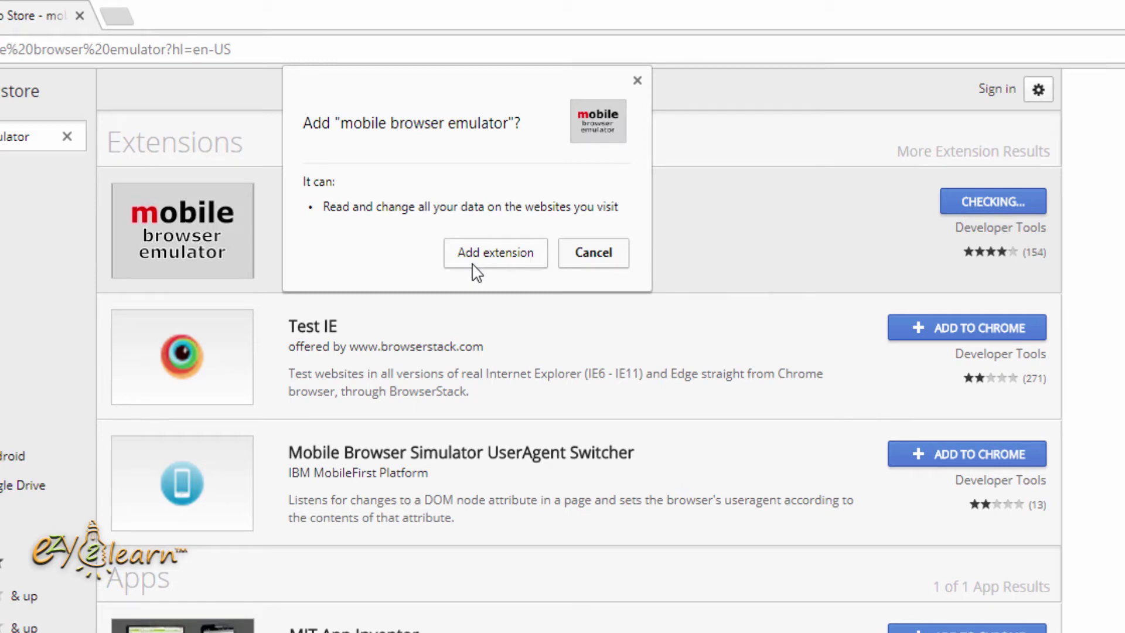
pyautogui.click(474, 266)
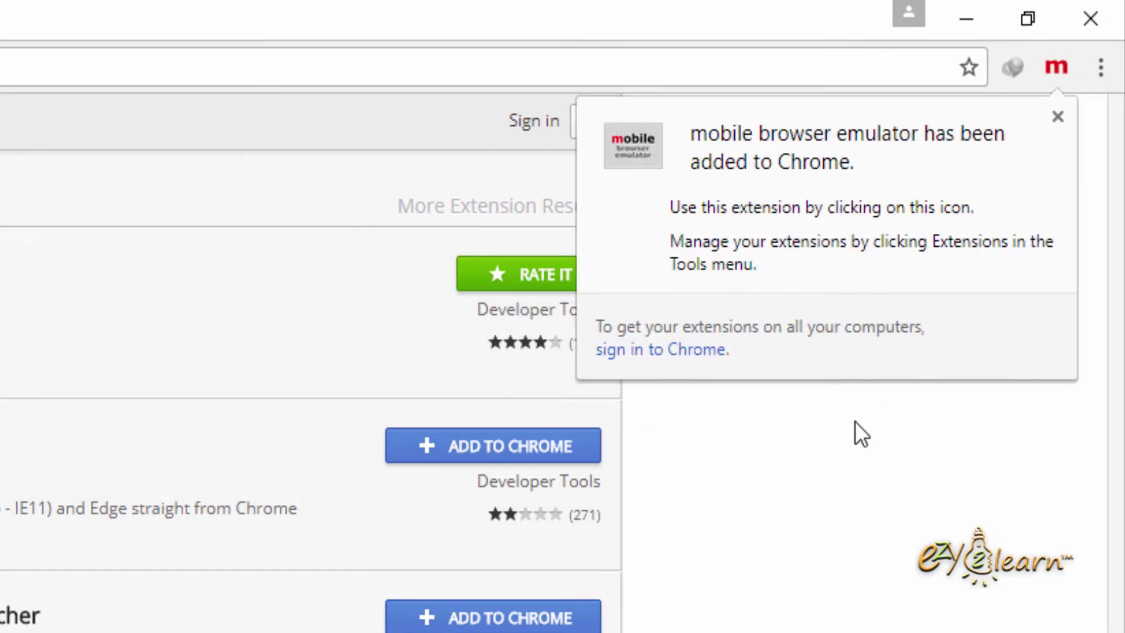
pyautogui.click(1058, 118)
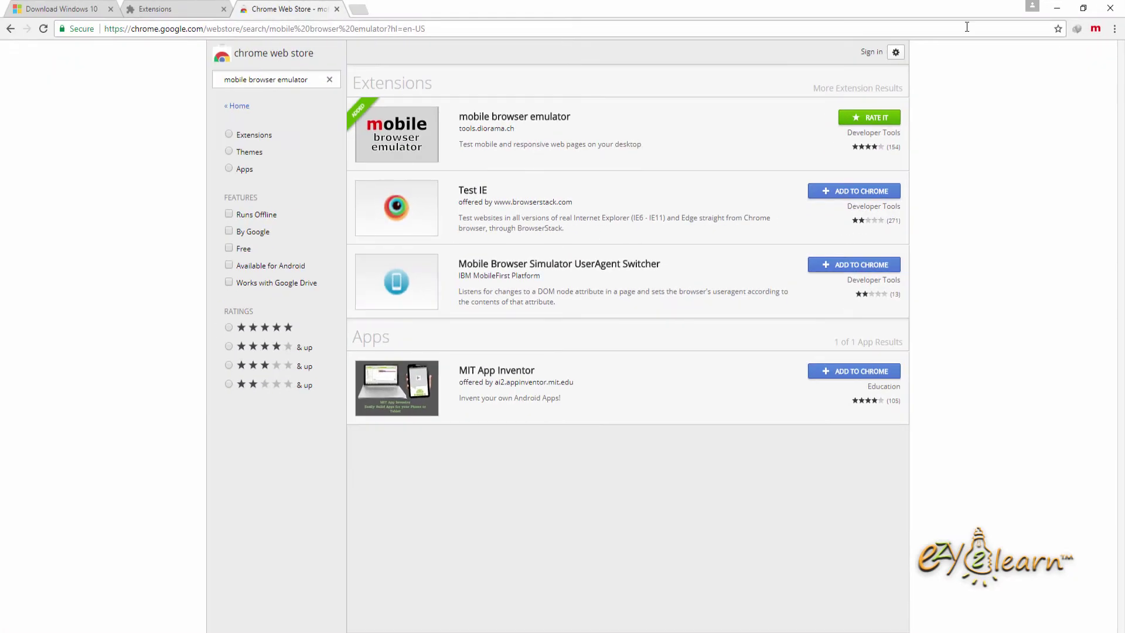
pyautogui.click(337, 9)
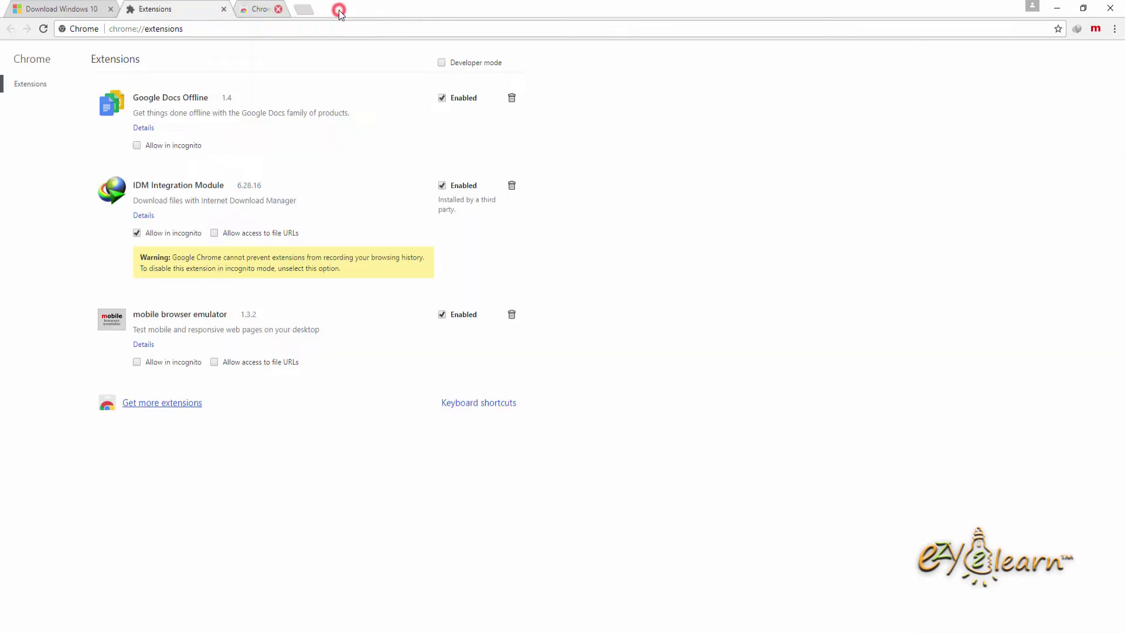
pyautogui.click(224, 9)
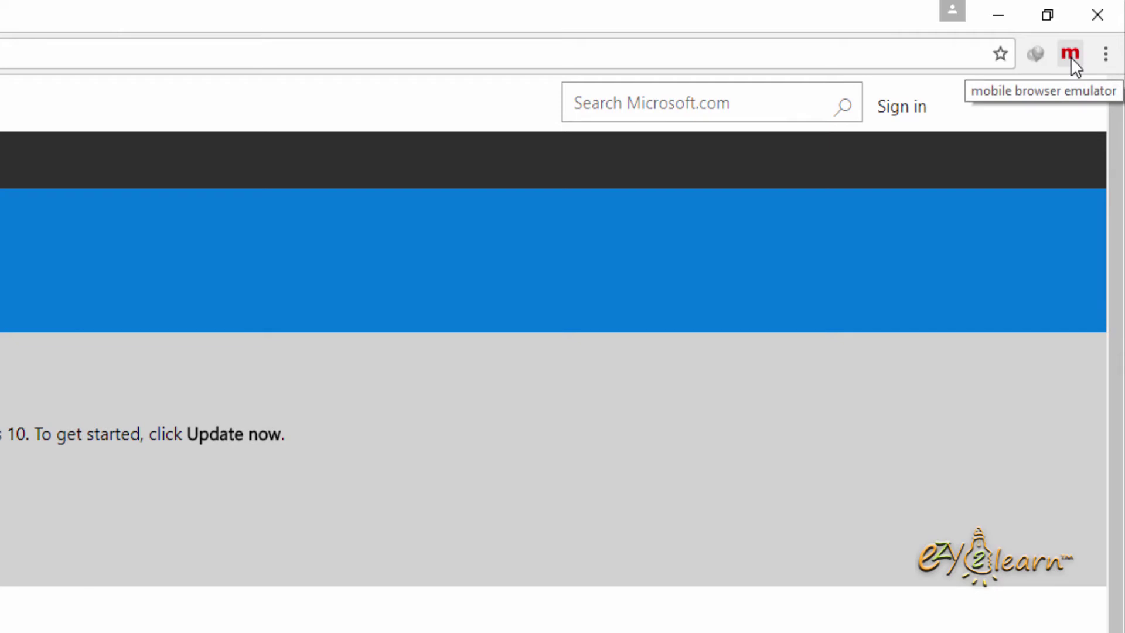
# - Open the Windows 10 download page in the mobile browser emulator as a 375 x 667 iPhone 6 screen
pyautogui.click(1071, 56)
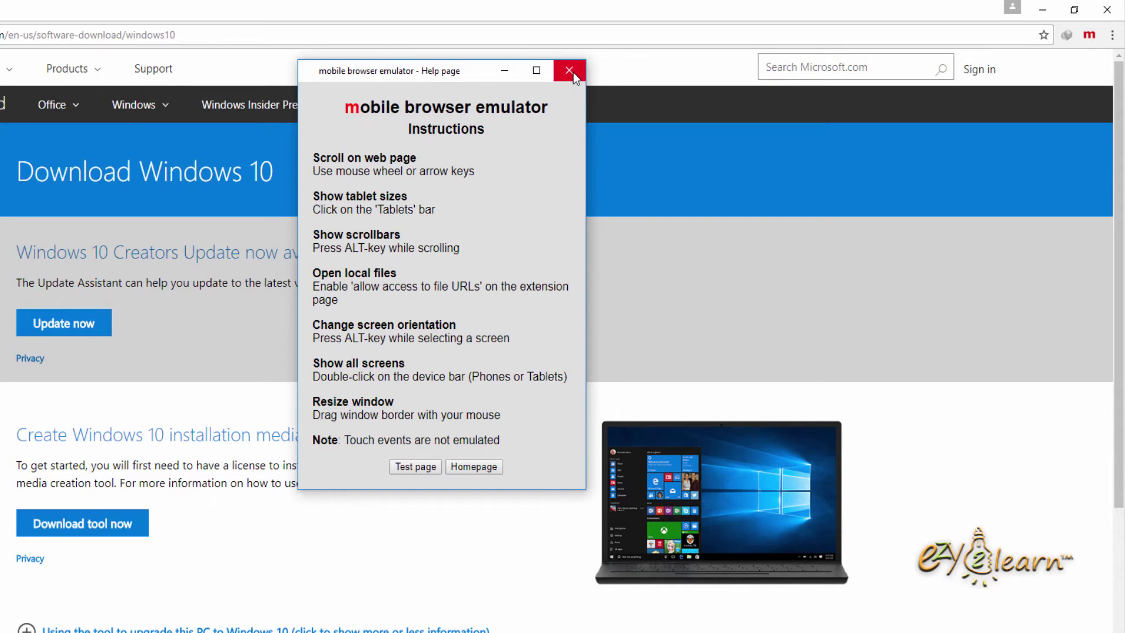
pyautogui.click(569, 71)
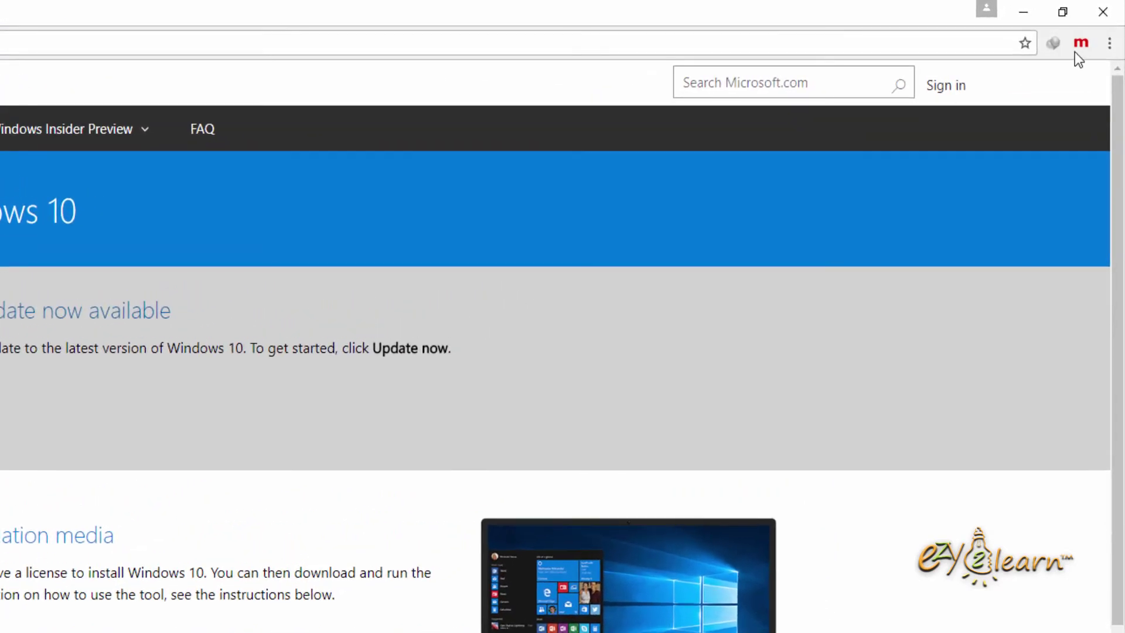
pyautogui.click(1082, 48)
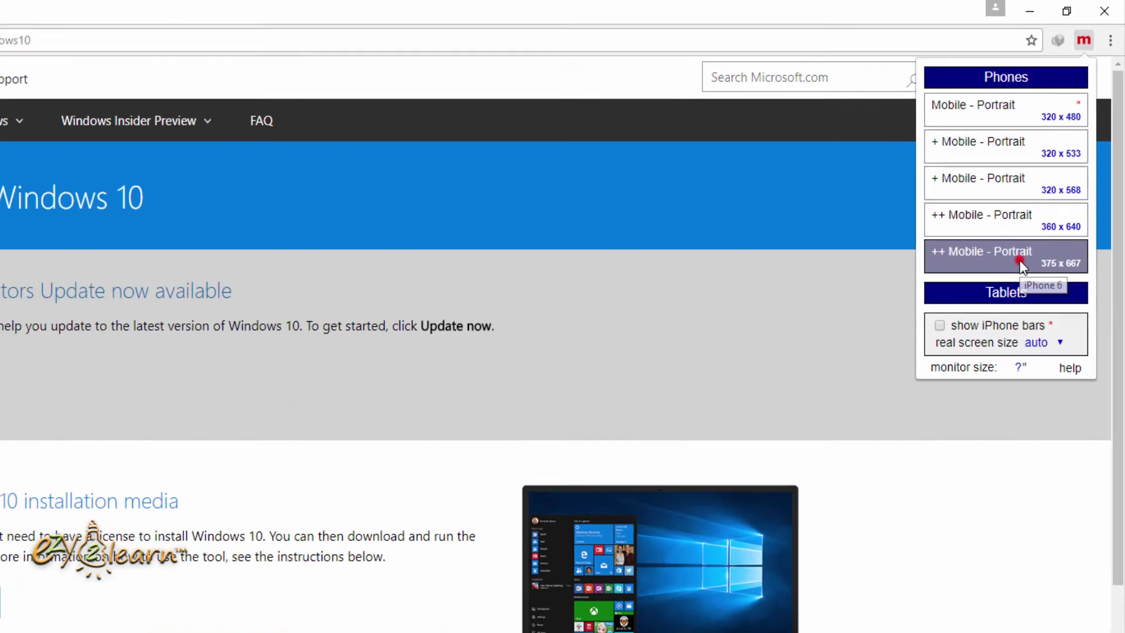
pyautogui.click(977, 367)
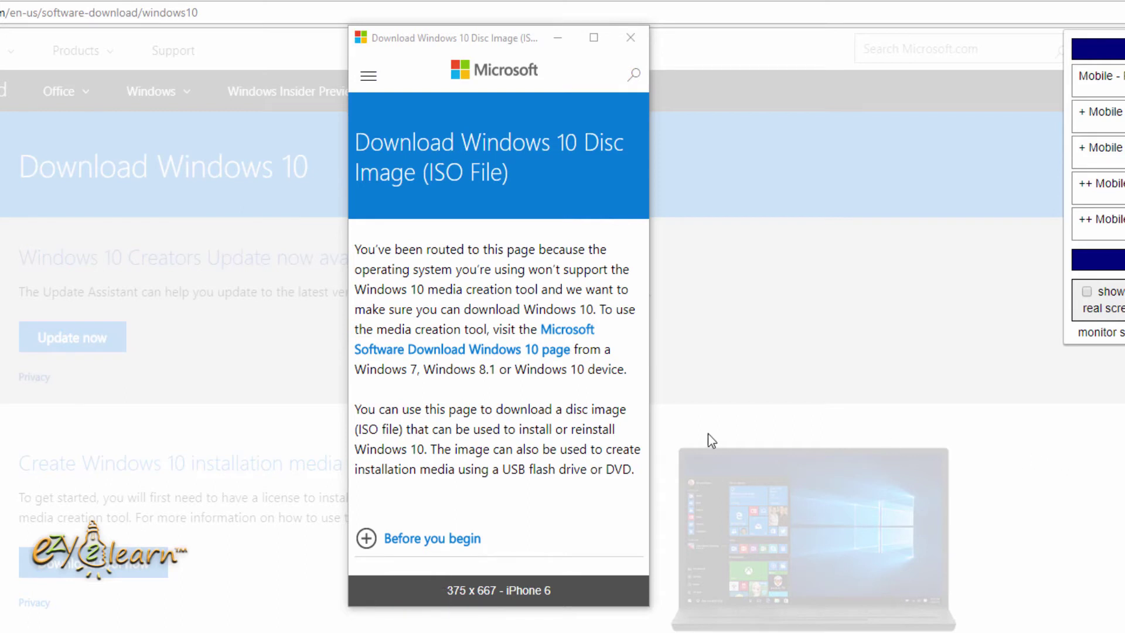
# - Select the Windows 10 edition under Windows 10 Anniversary Update in the emulated page and confirm it
pyautogui.scroll(-3, 561, 382)
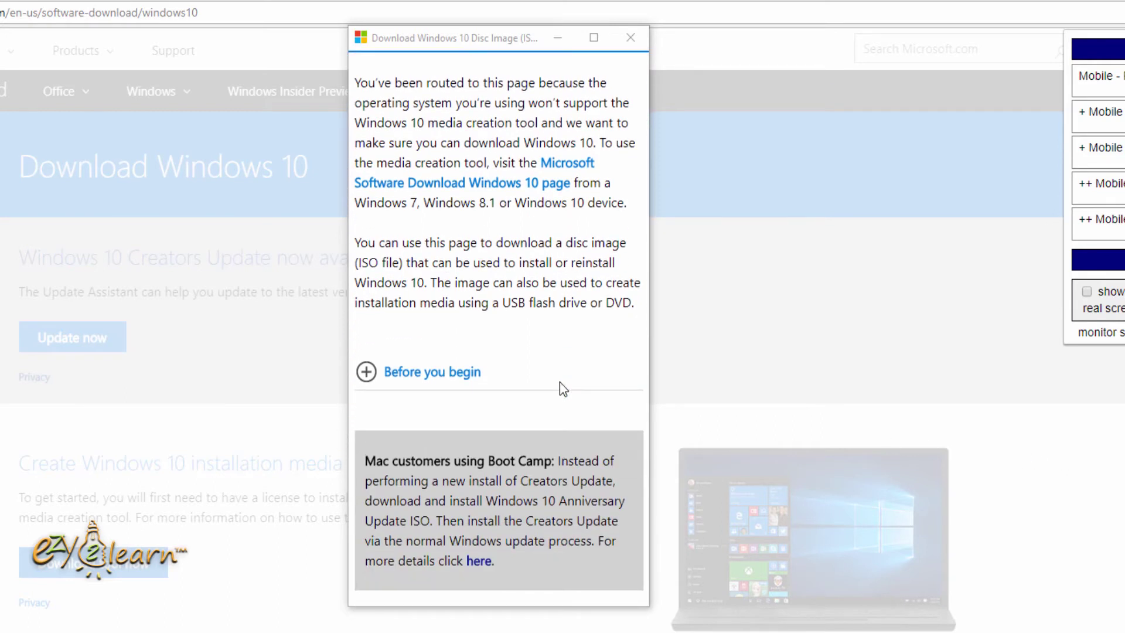
pyautogui.scroll(-7, 560, 382)
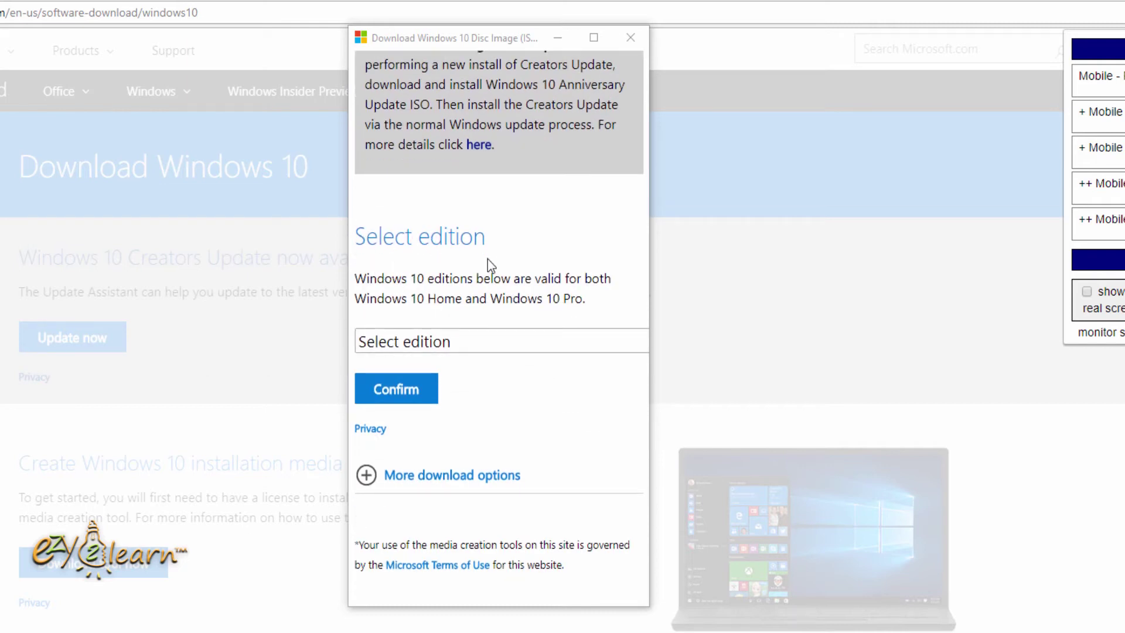
pyautogui.click(523, 342)
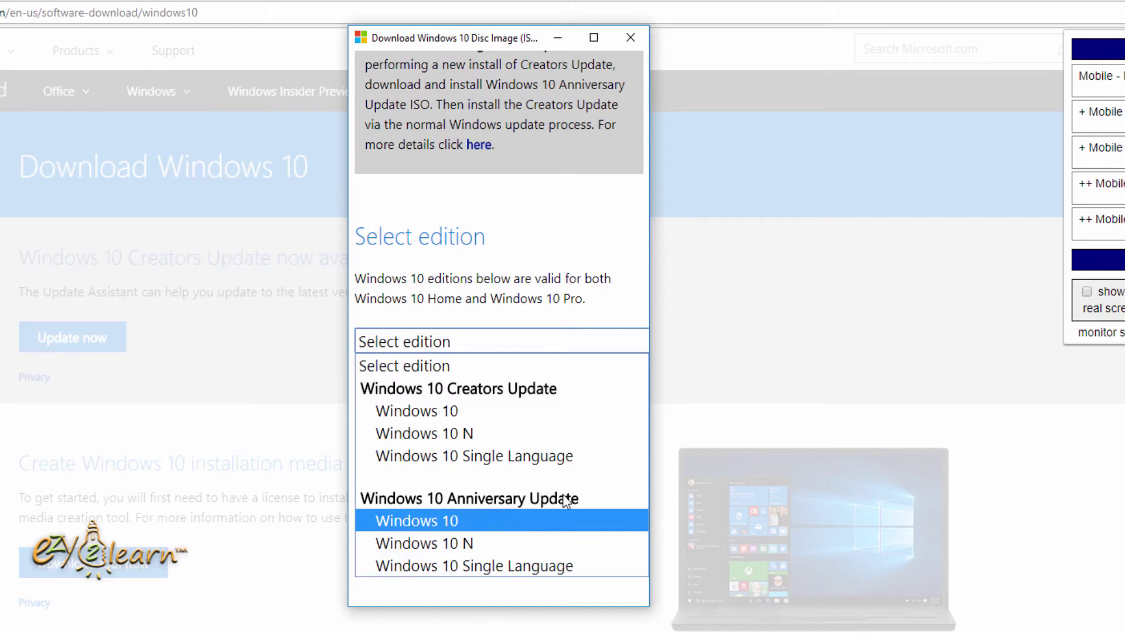
pyautogui.click(523, 522)
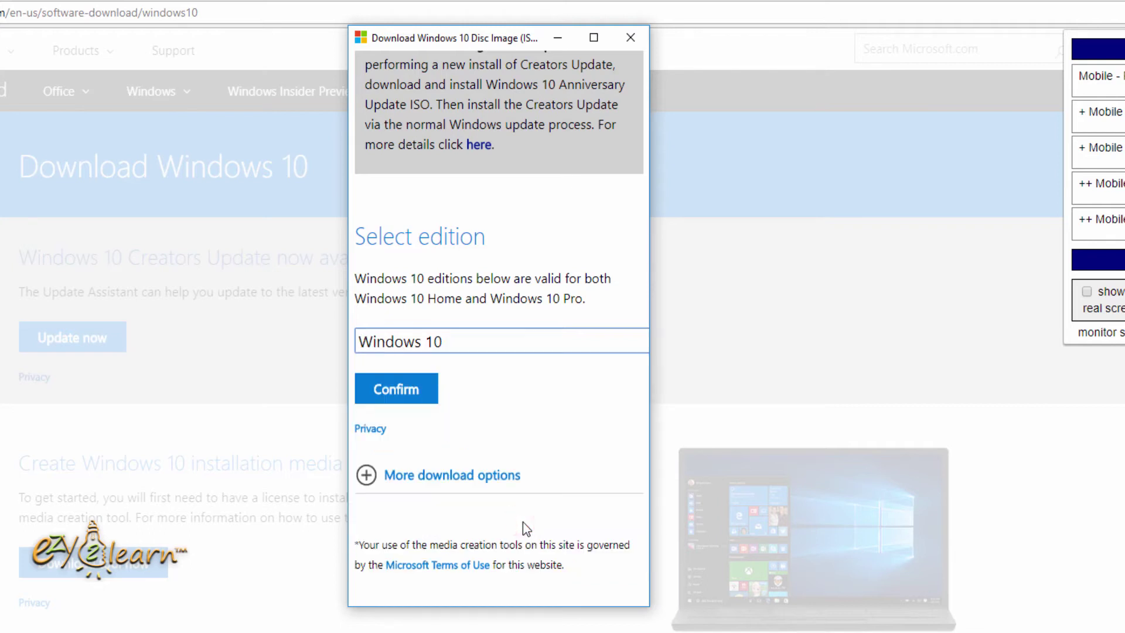
pyautogui.click(426, 402)
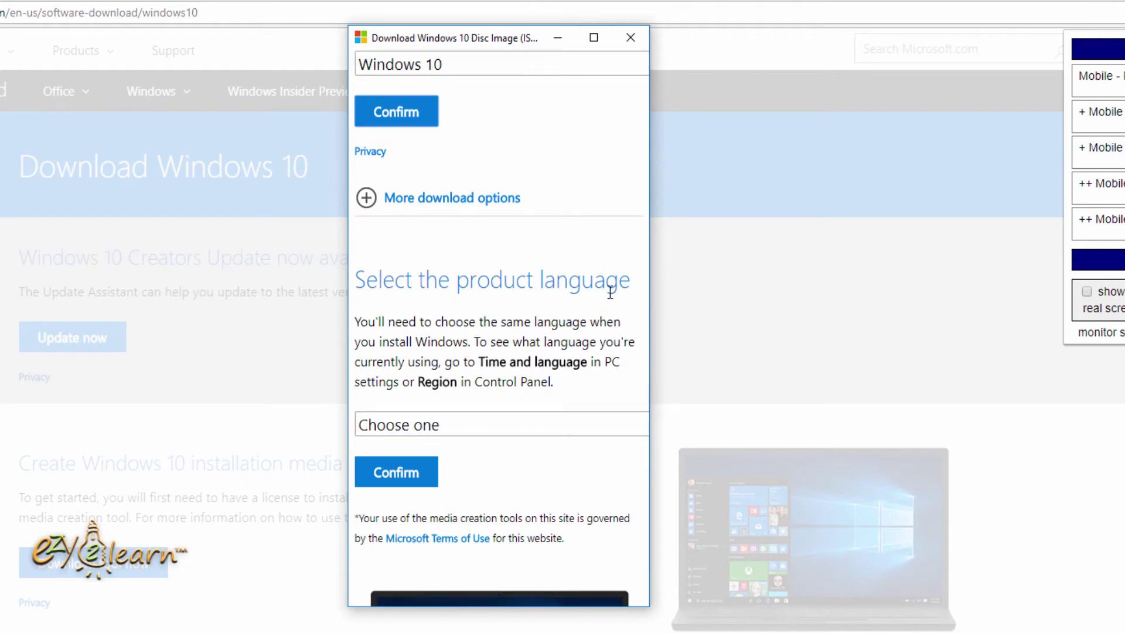
# - Choose English International as the product language and confirm it
pyautogui.click(561, 427)
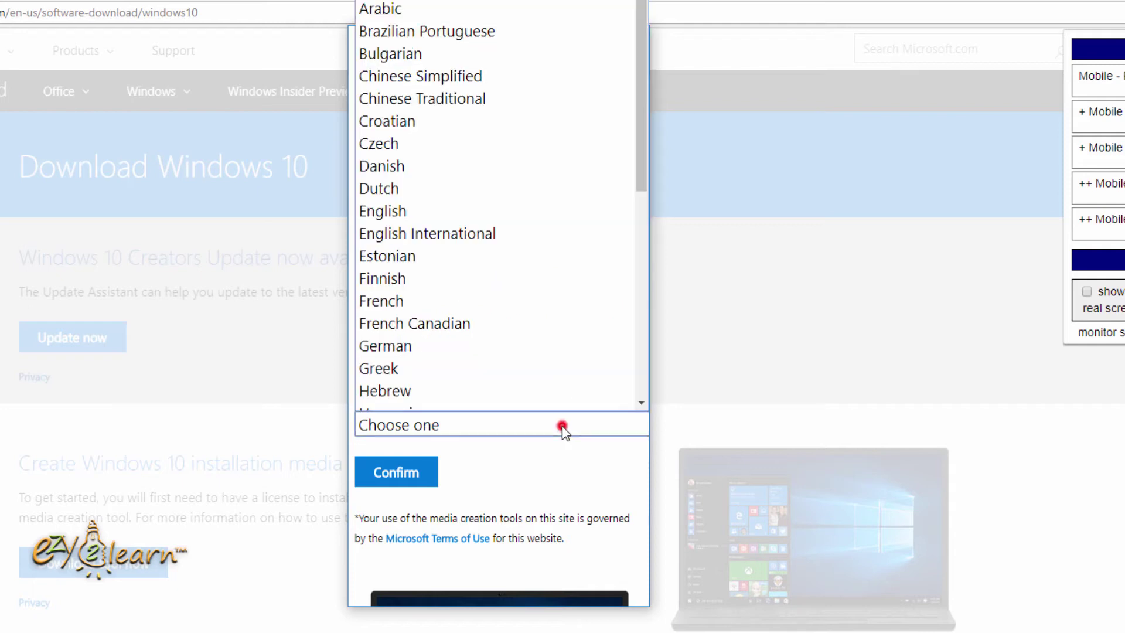
pyautogui.click(566, 227)
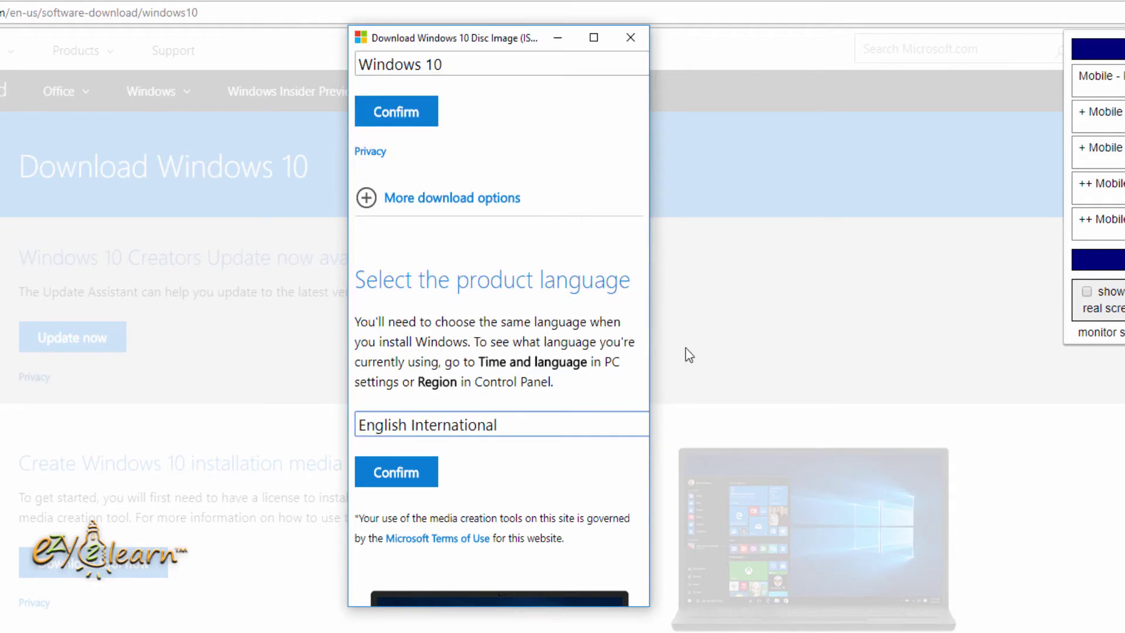
pyautogui.click(426, 481)
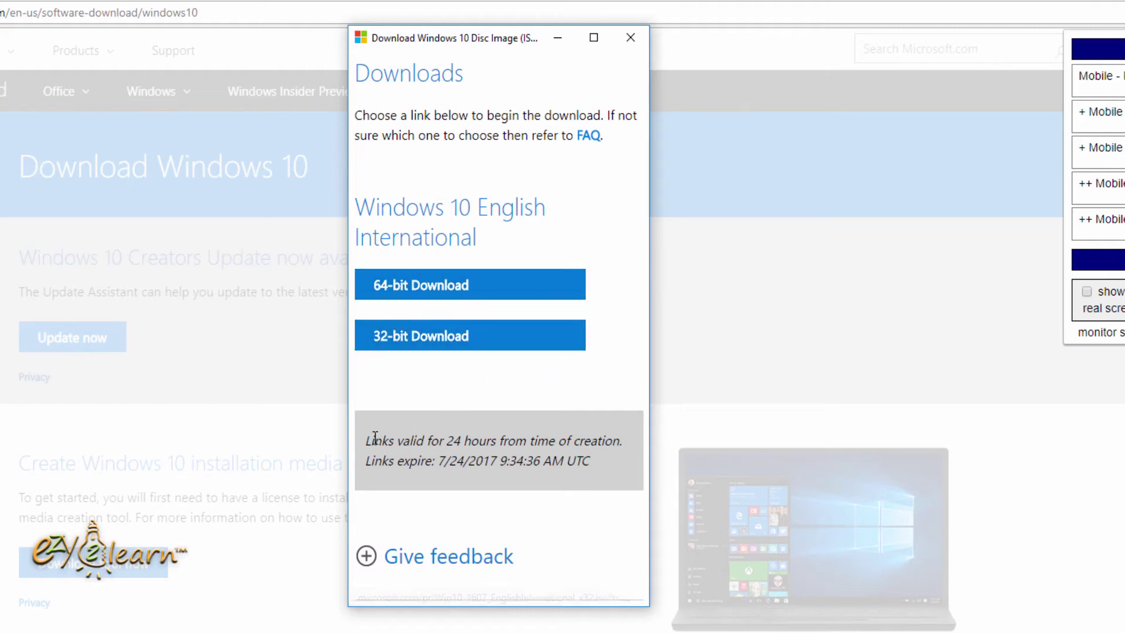
# - Check how long the download links are valid and request the 64-bit download of Windows 10 English International
pyautogui.moveTo(366, 441); pyautogui.dragTo(599, 462)
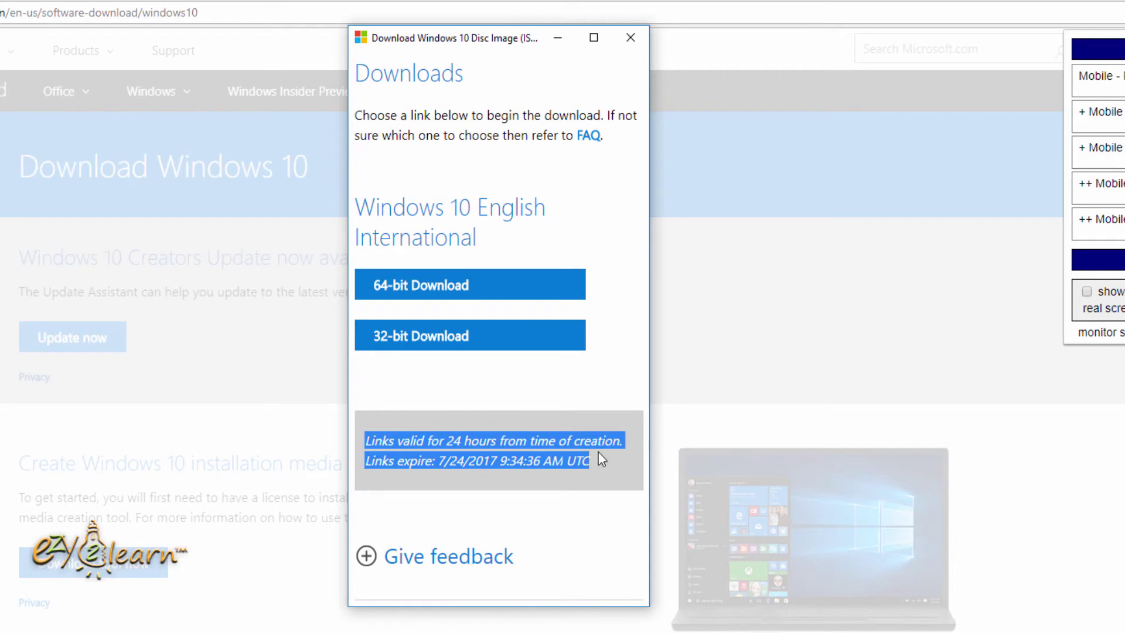
pyautogui.click(603, 466)
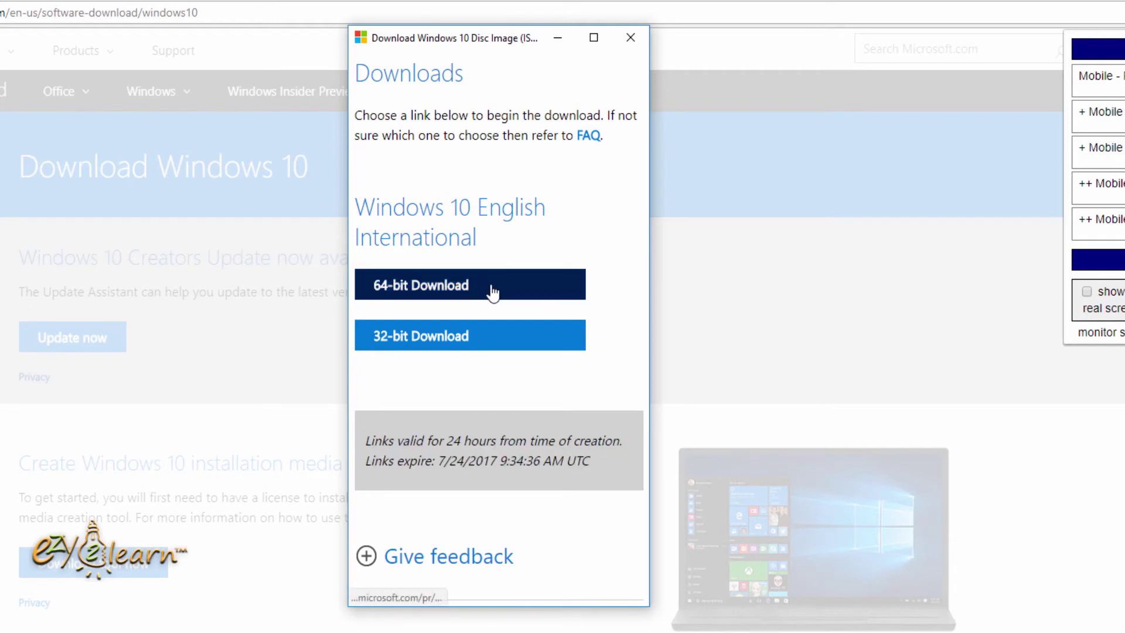
pyautogui.click(492, 288)
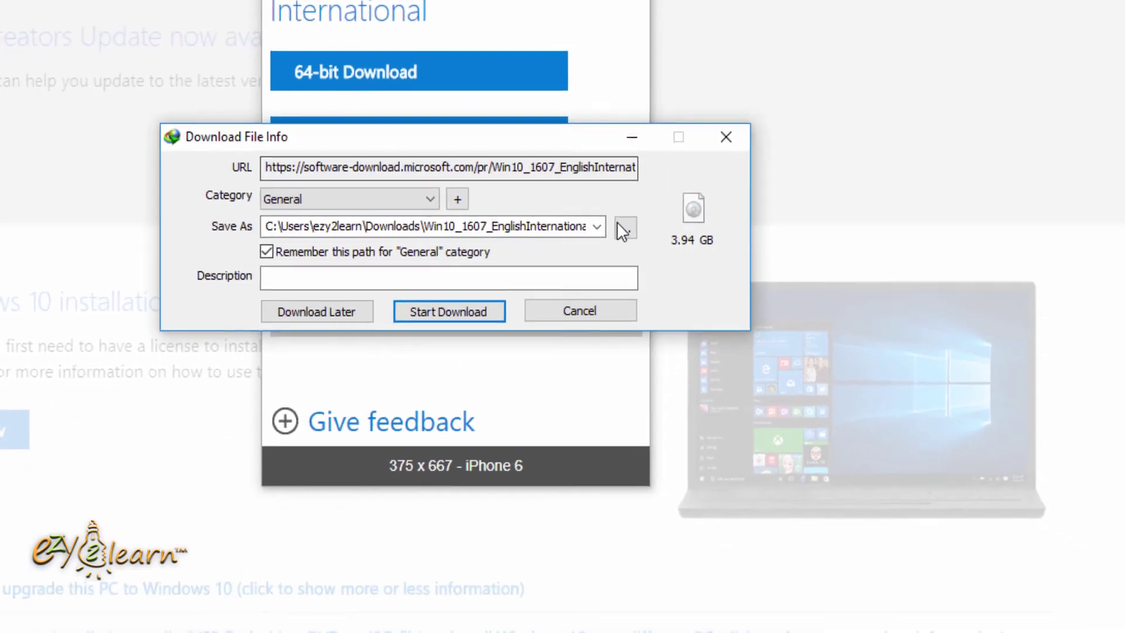
# - Set the download to save on the Desktop as "windows 10.iso" and start it
pyautogui.click(766, 315)
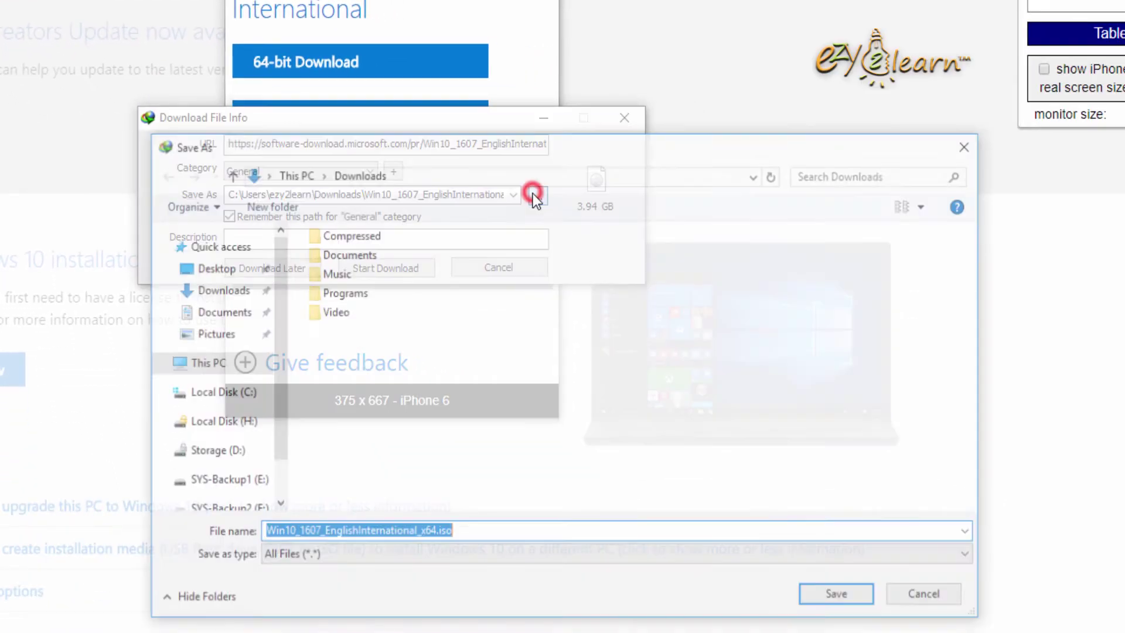
pyautogui.click(225, 267)
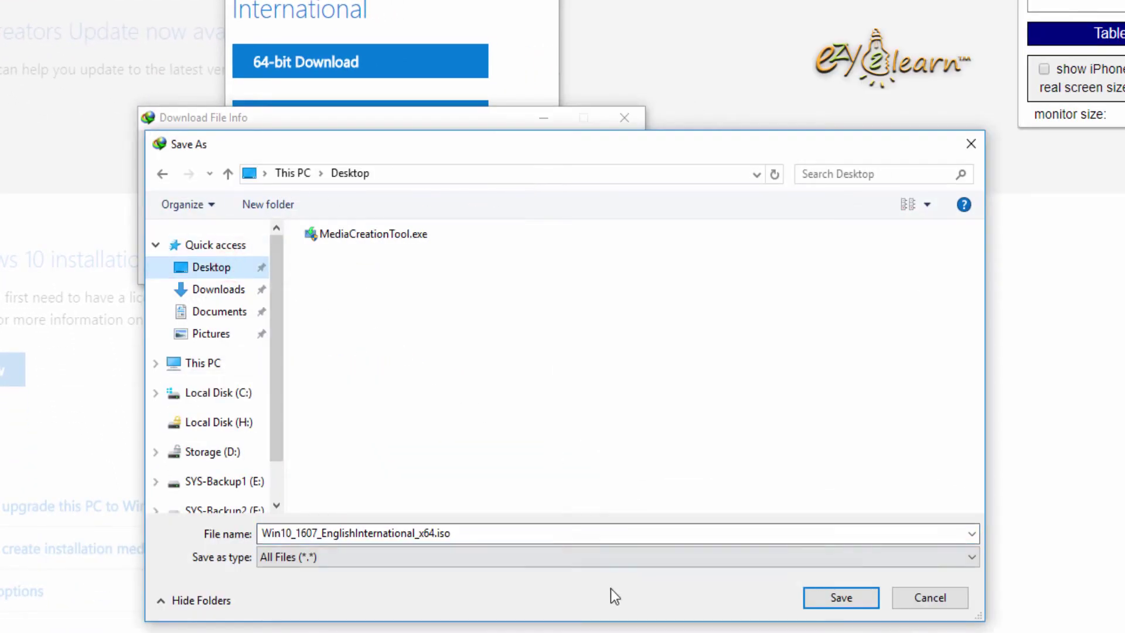
pyautogui.click(435, 533)
pyautogui.click(437, 533)
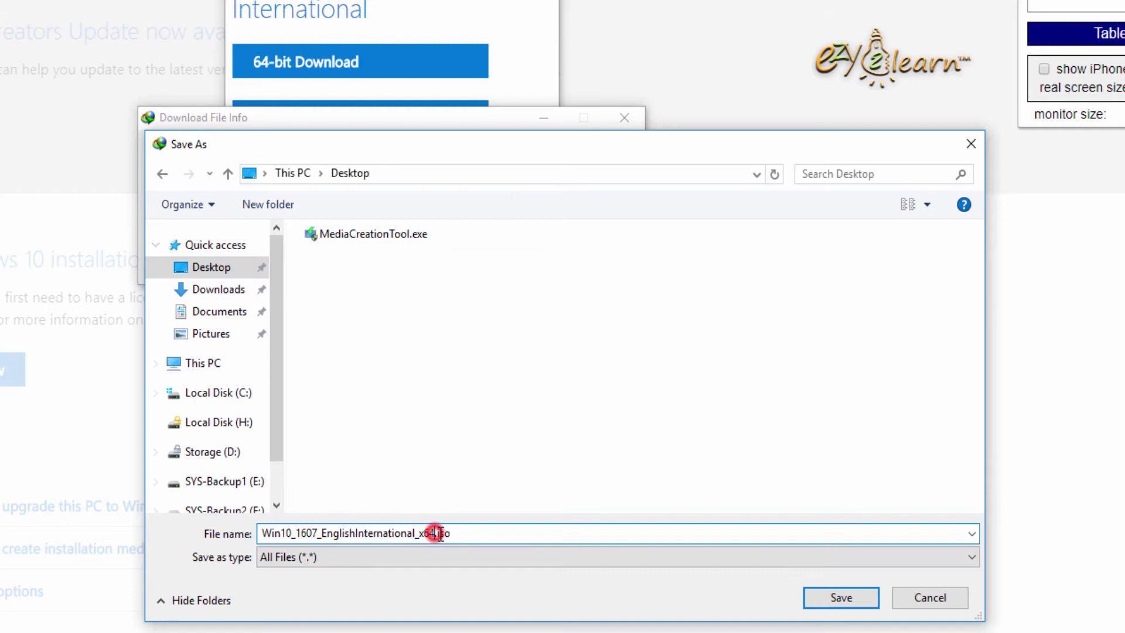
pyautogui.moveTo(437, 532); pyautogui.dragTo(267, 521)
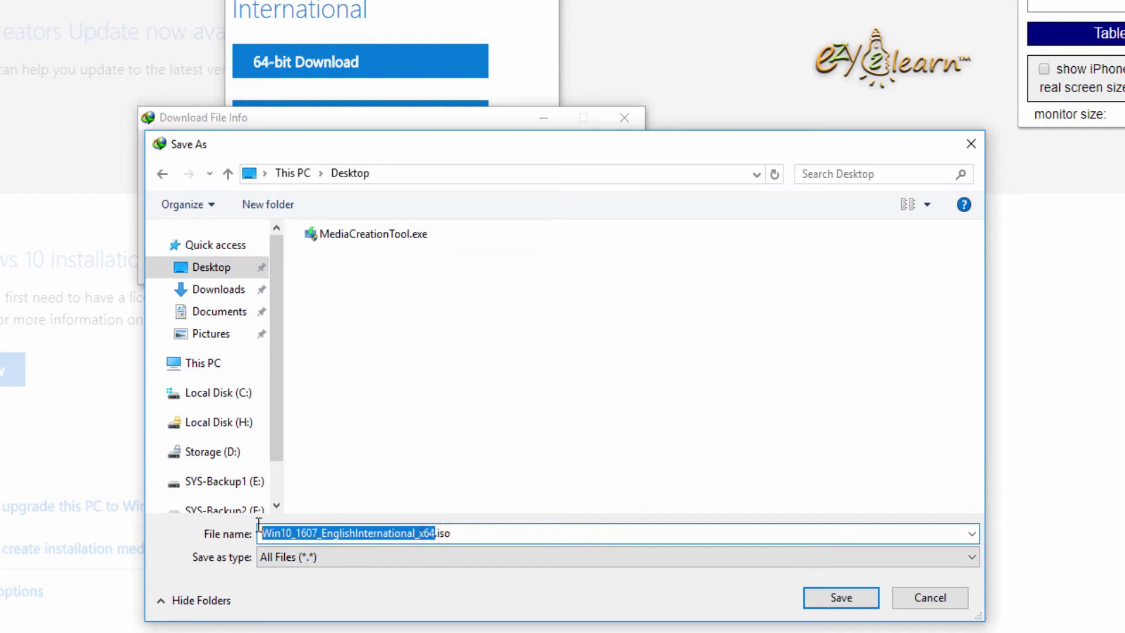
pyautogui.write('window')
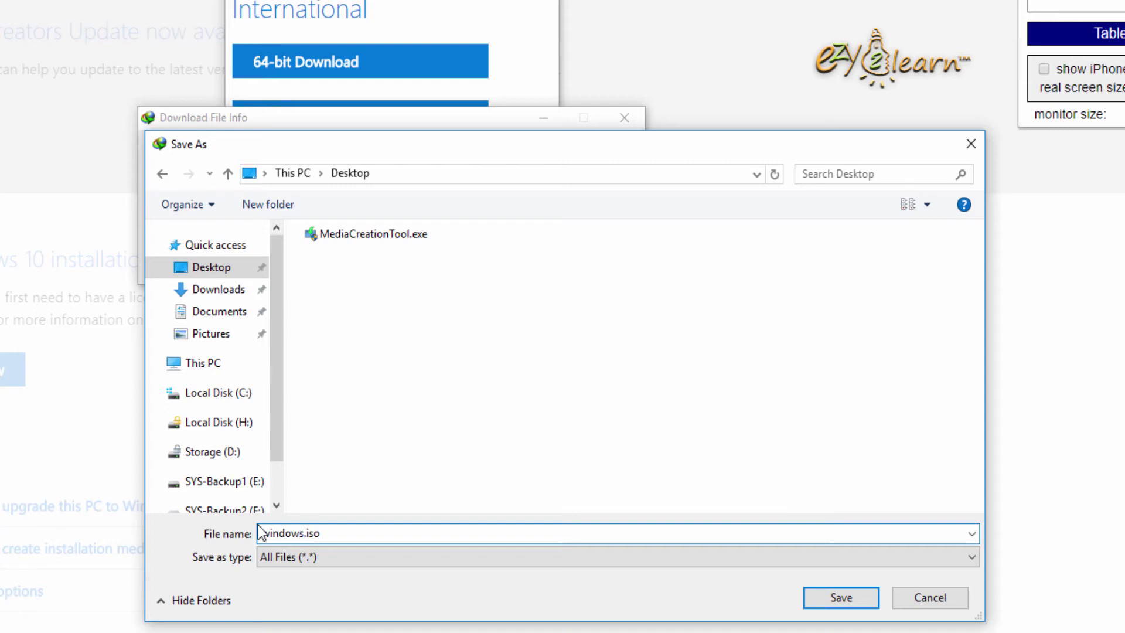
pyautogui.write('s 10')
pyautogui.click(824, 600)
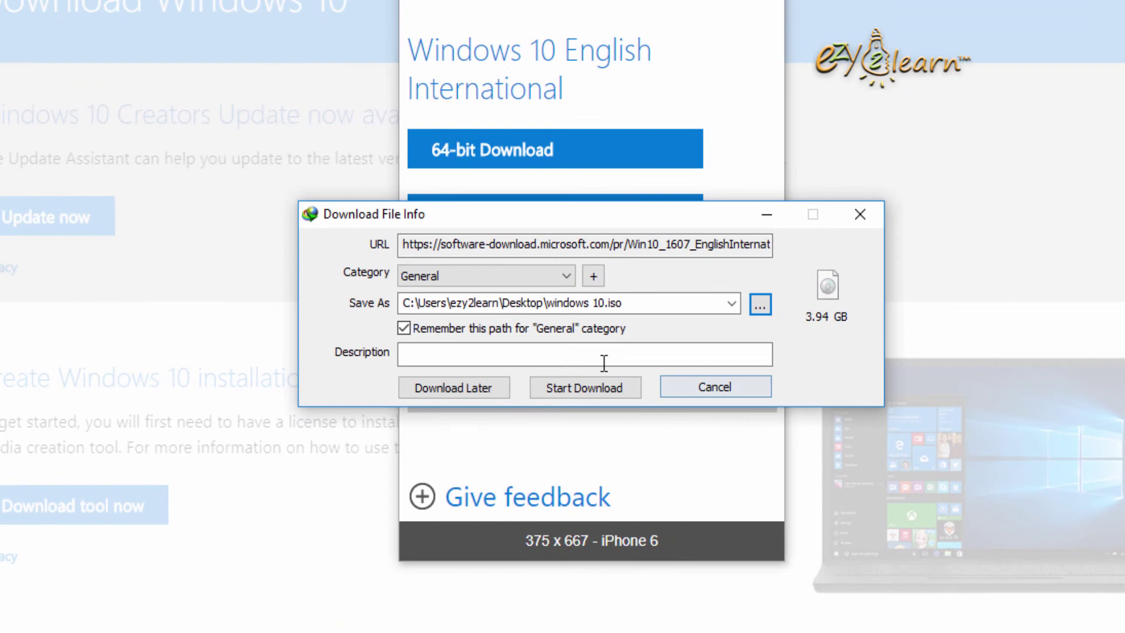
pyautogui.click(621, 388)
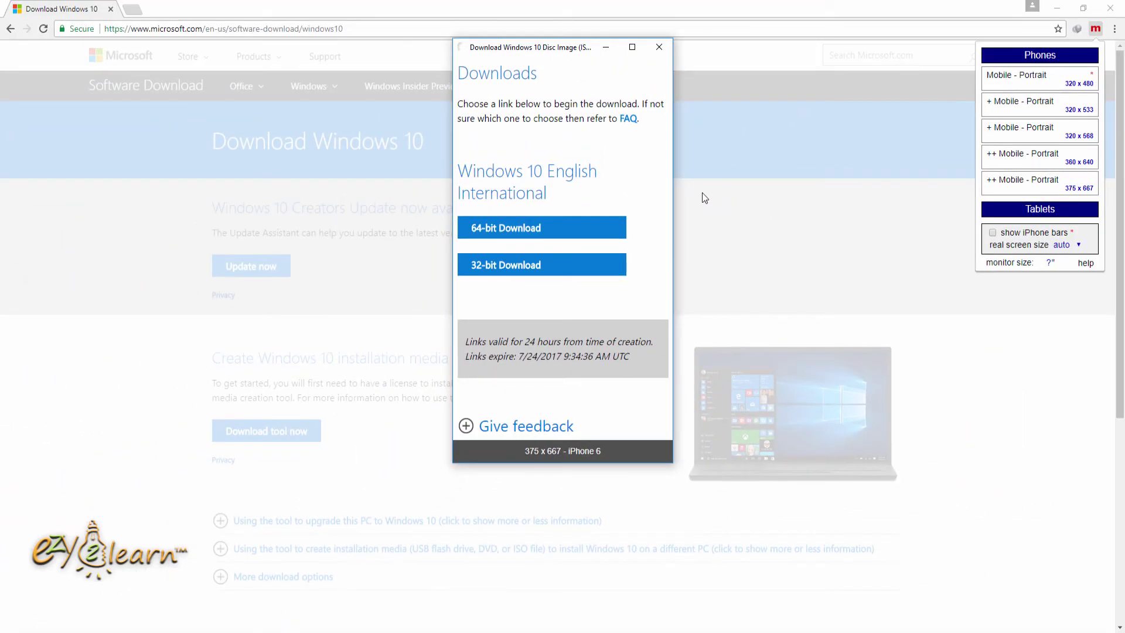
# - Close the emulated phone window and the emulator's device list, and minimize the browser
pyautogui.click(659, 48)
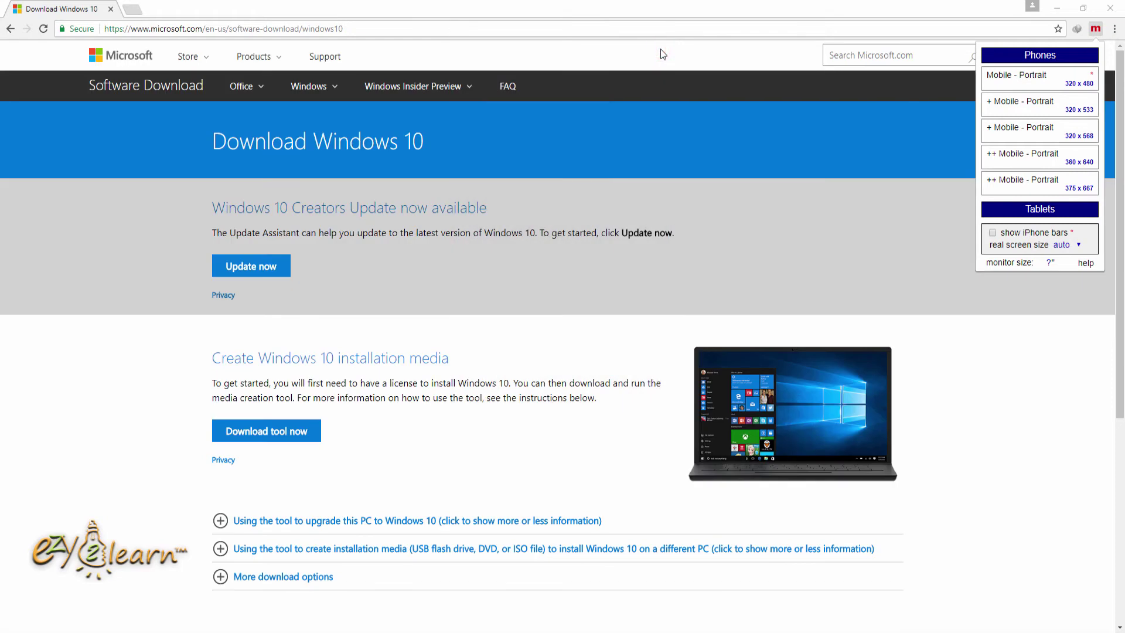
pyautogui.click(994, 361)
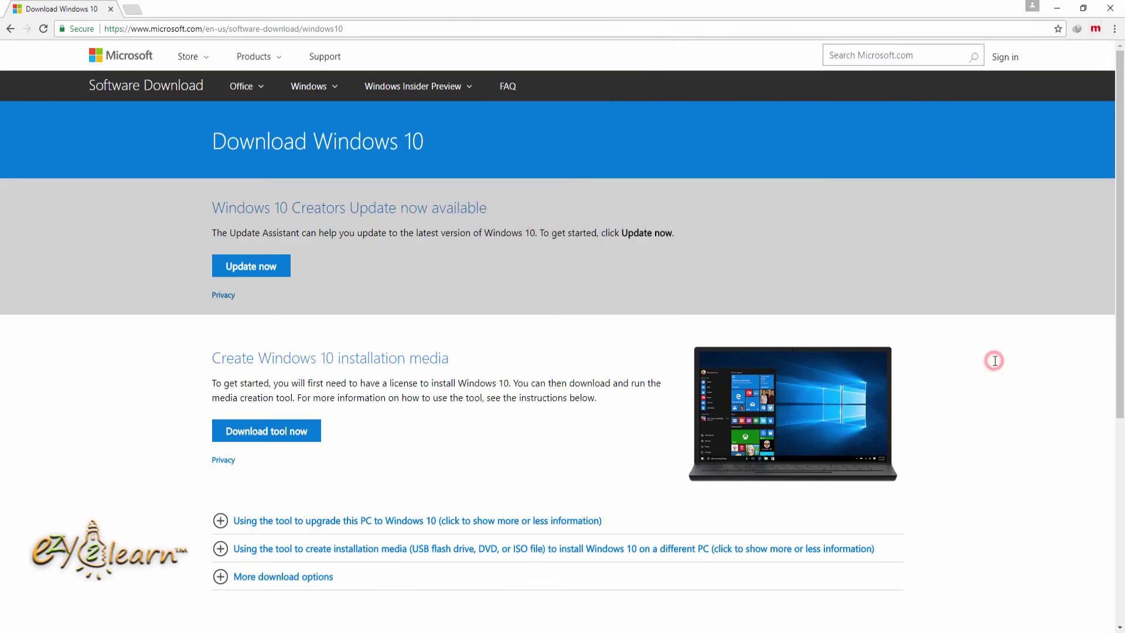
pyautogui.click(1059, 7)
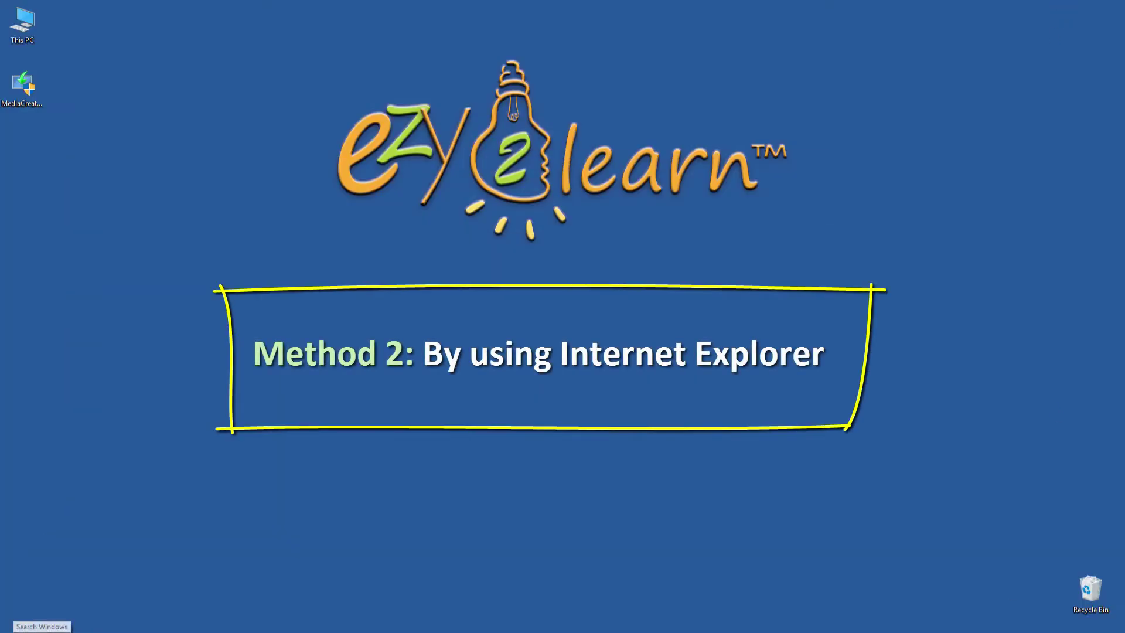
# - Search Windows for "ie" and open Internet Explorer
pyautogui.click(44, 629)
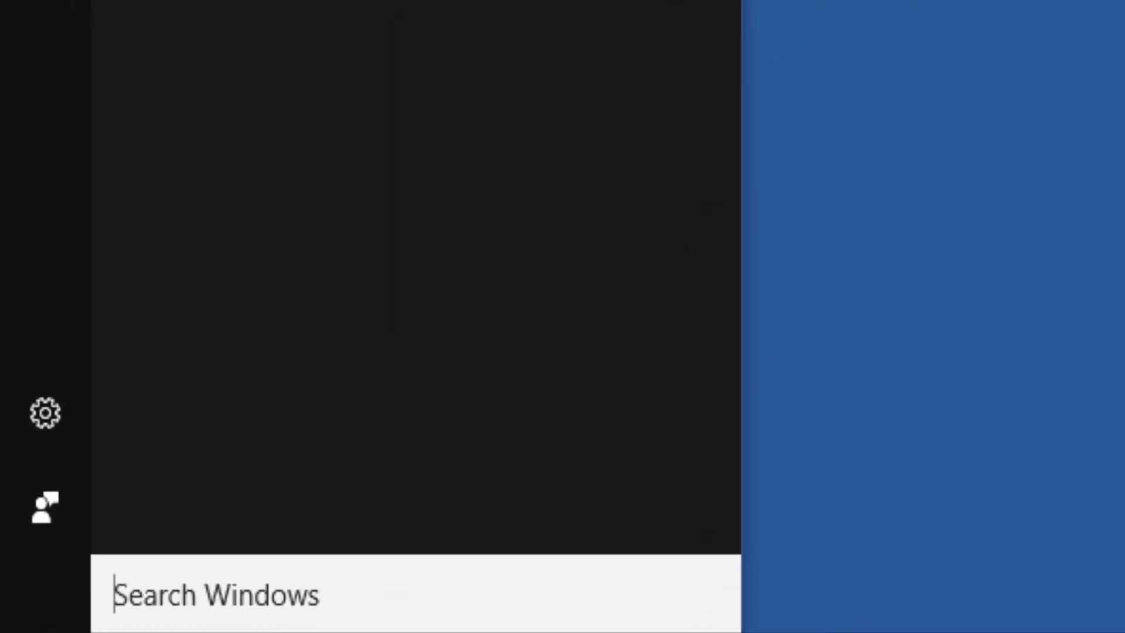
pyautogui.write('ie')
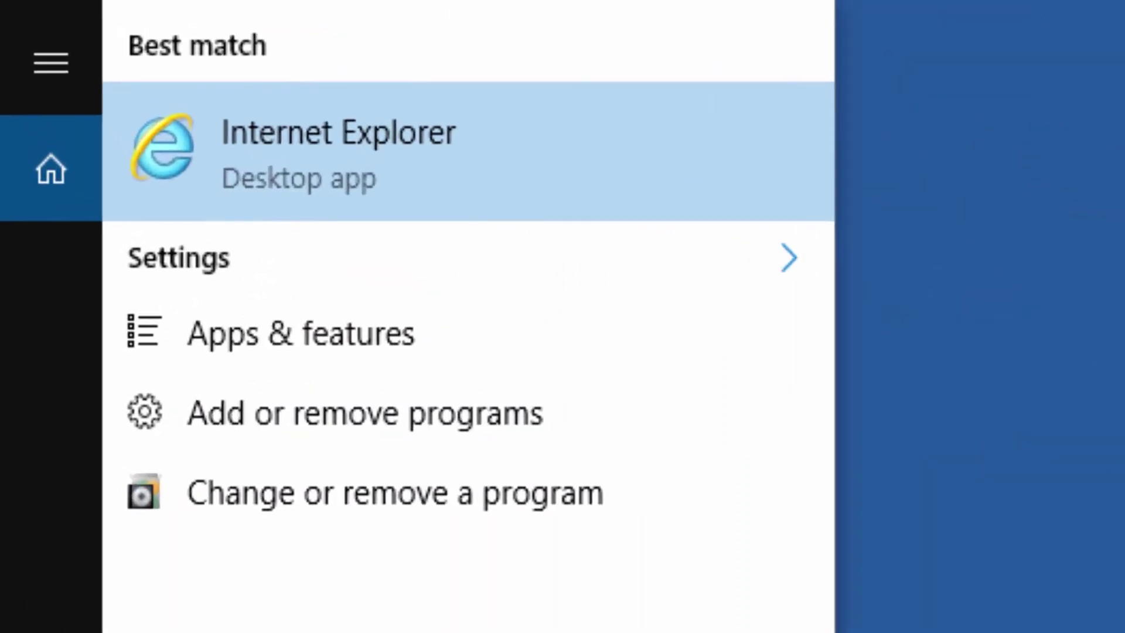
pyautogui.click(621, 155)
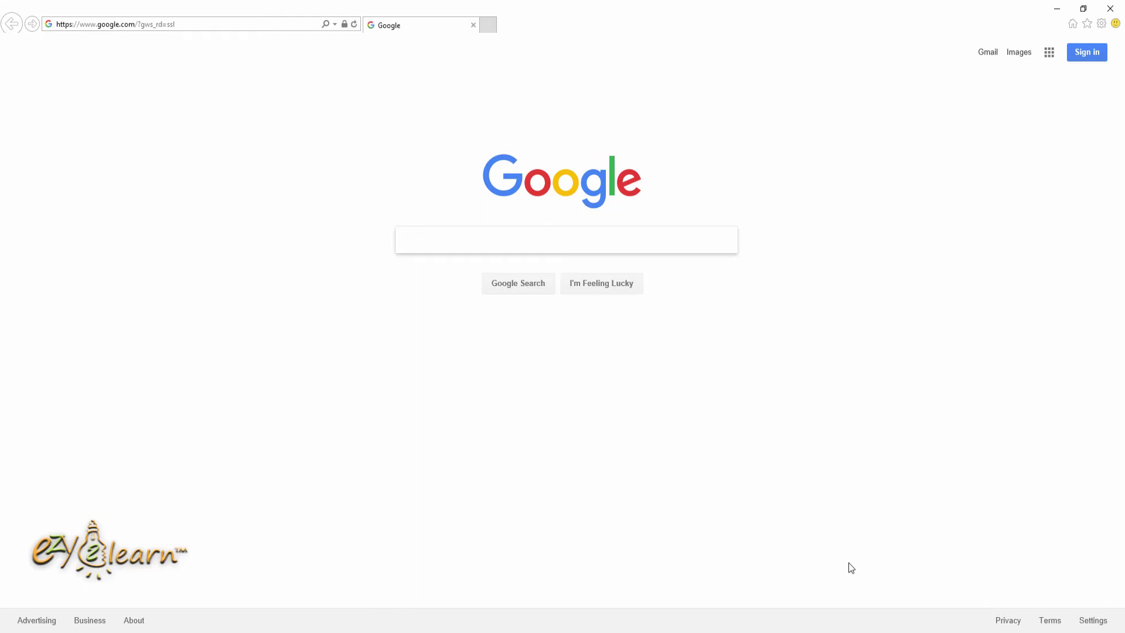
# - Search Google for "windows 10 download" and open Microsoft's Download Windows 10 Disc Image (ISO File) result
pyautogui.write('window')
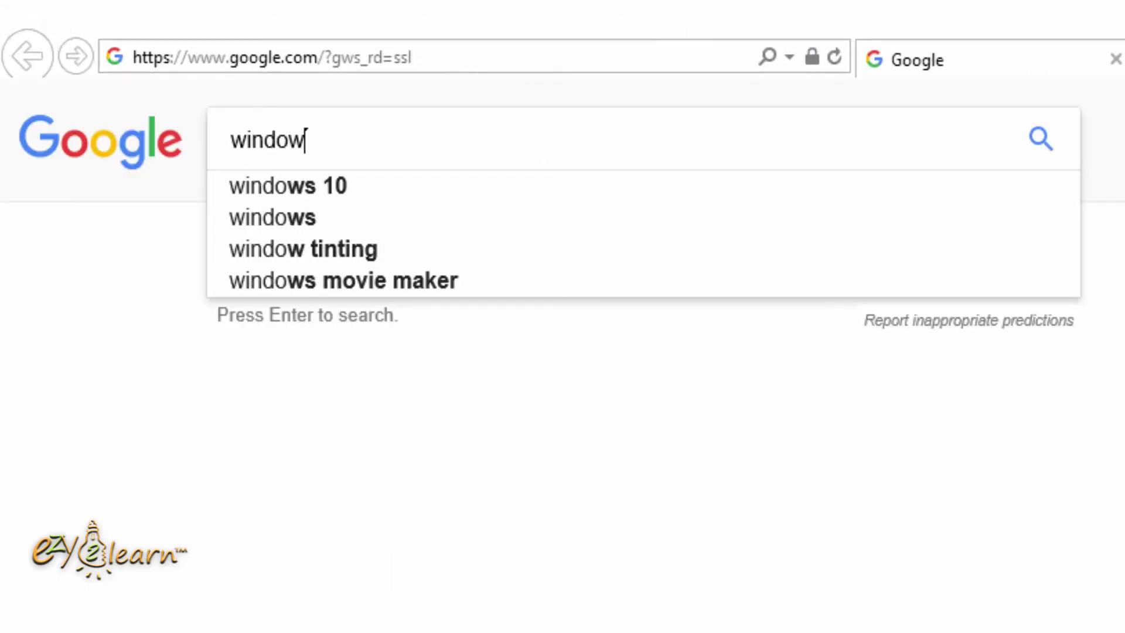
pyautogui.write('s 10')
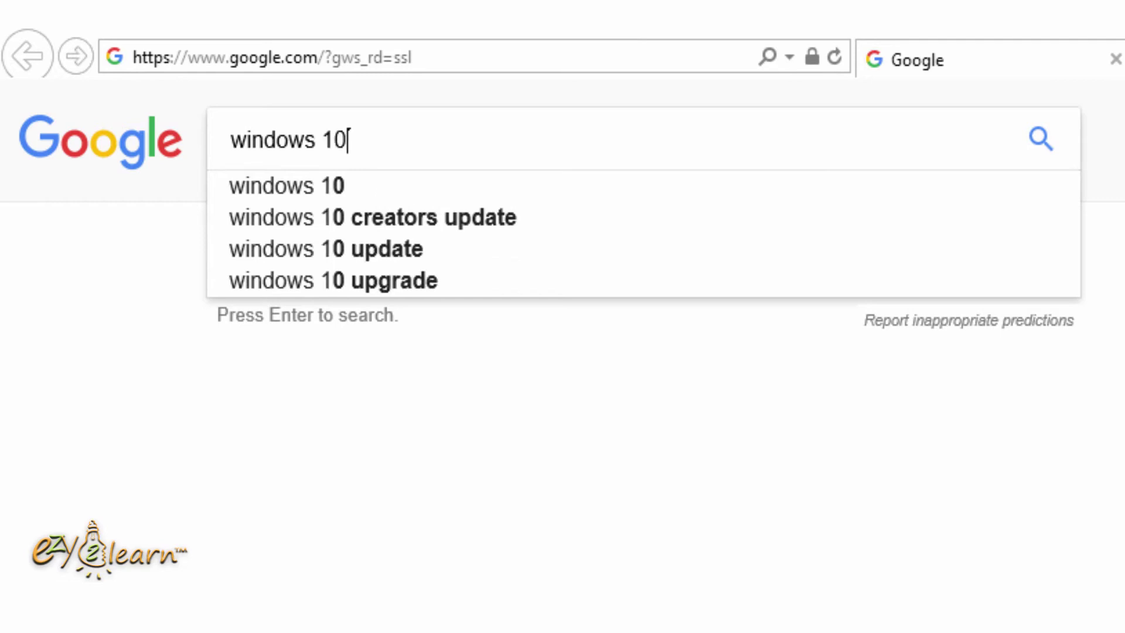
pyautogui.write(' download')
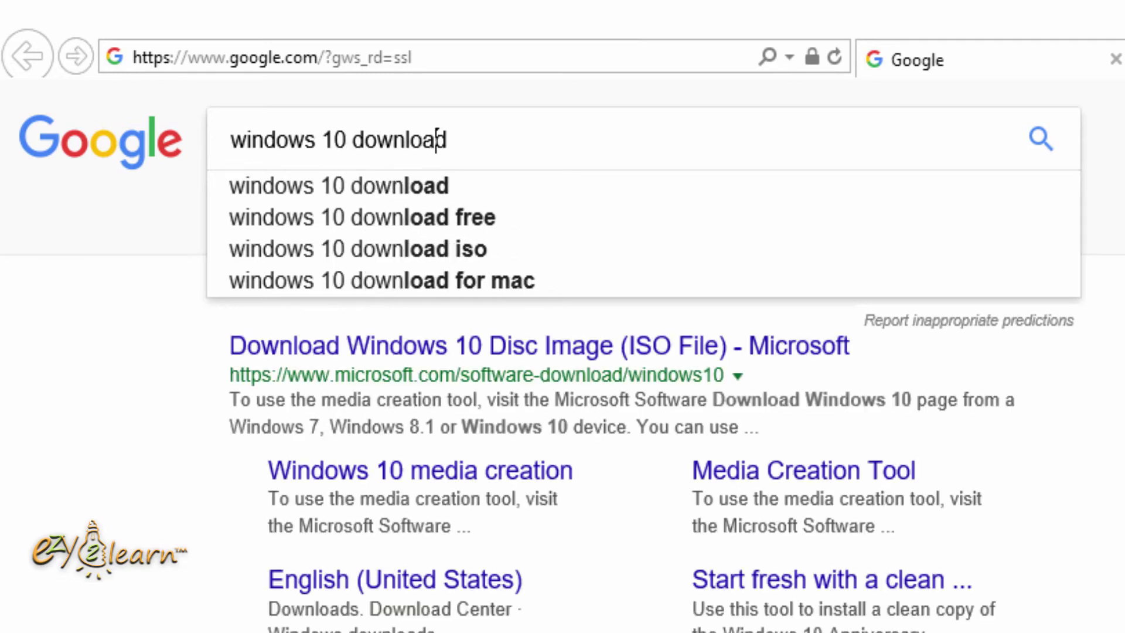
pyautogui.press('Return')
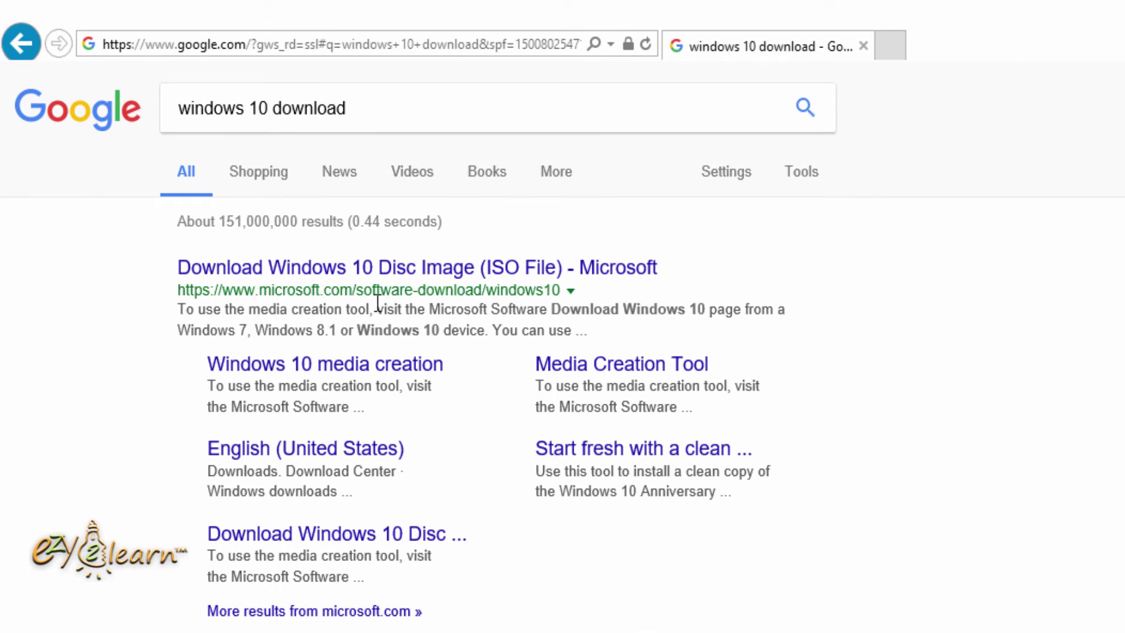
pyautogui.moveTo(259, 291); pyautogui.dragTo(352, 290)
pyautogui.click(390, 271)
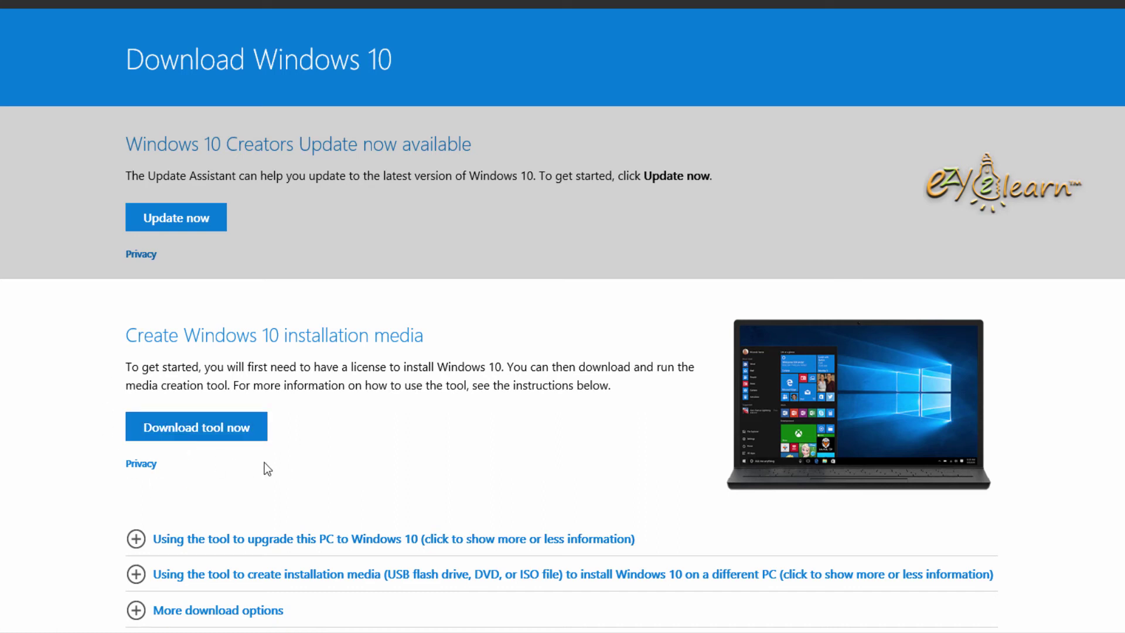
# - Look through the Download Windows 10 page for an ISO option, then inspect the page and enlarge the developer tools pane
pyautogui.scroll(-7, 324, 311)
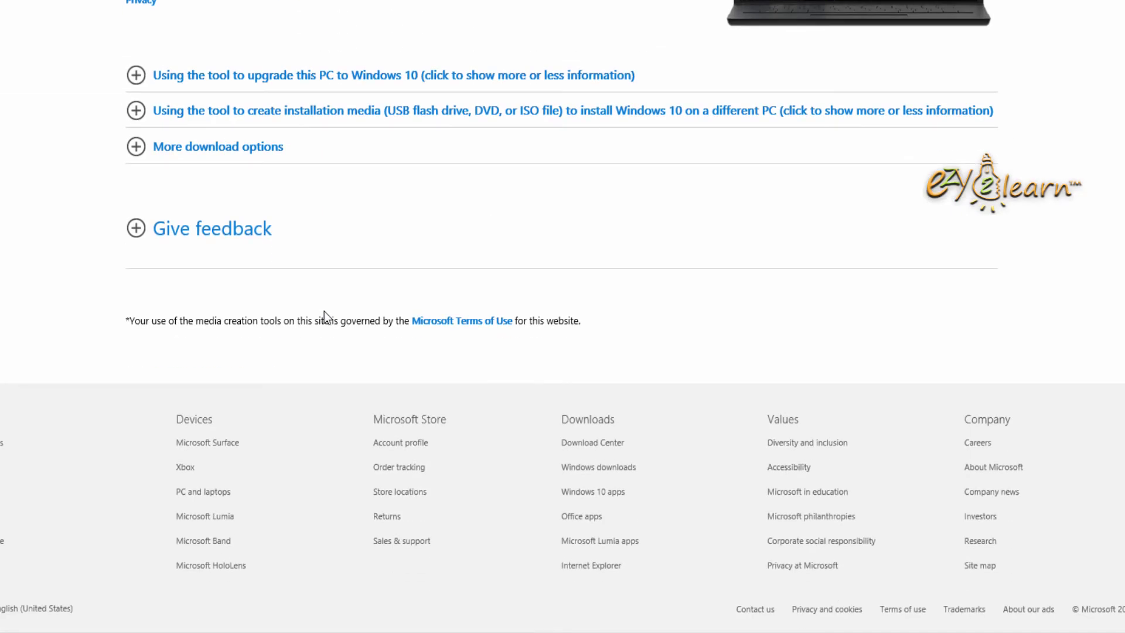
pyautogui.scroll(1, 324, 312)
pyautogui.scroll(6, 325, 312)
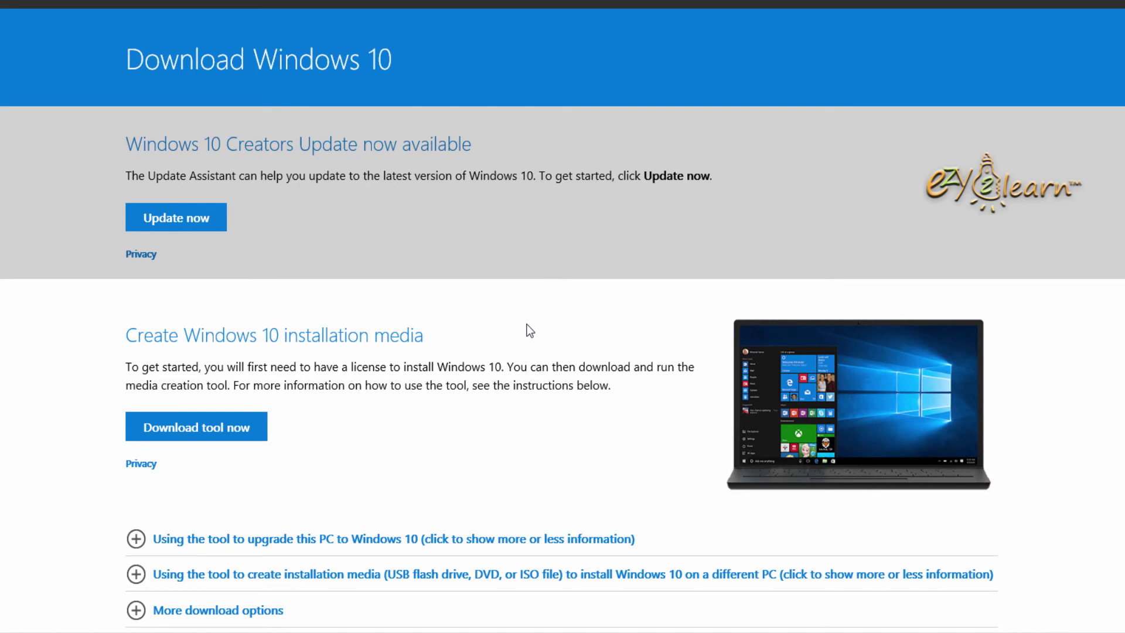
pyautogui.rightClick(514, 294)
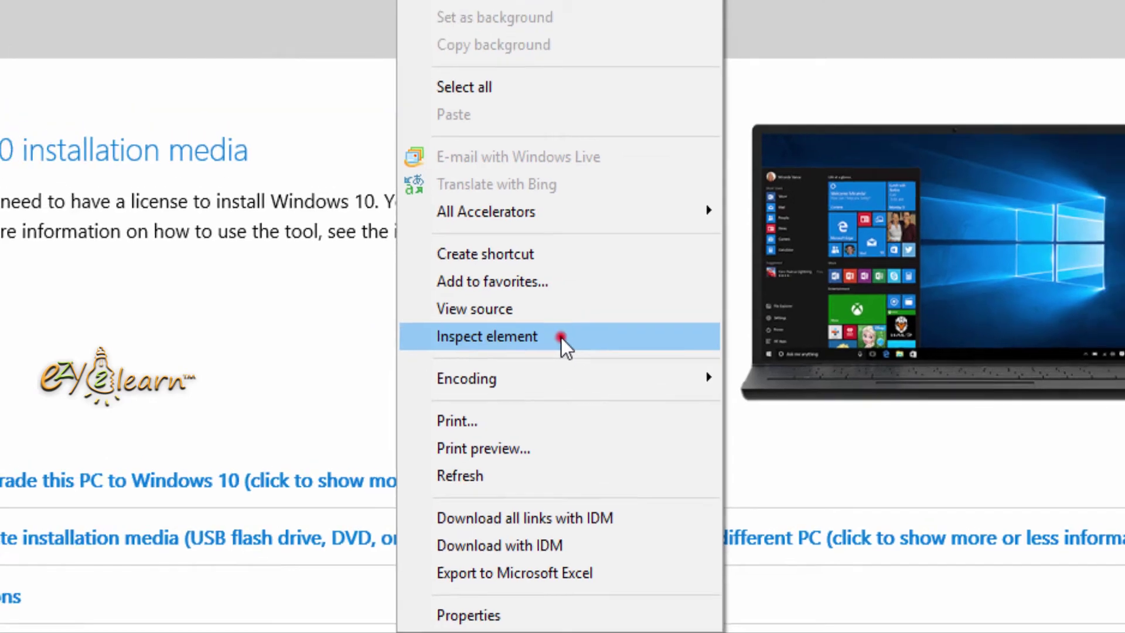
pyautogui.click(555, 314)
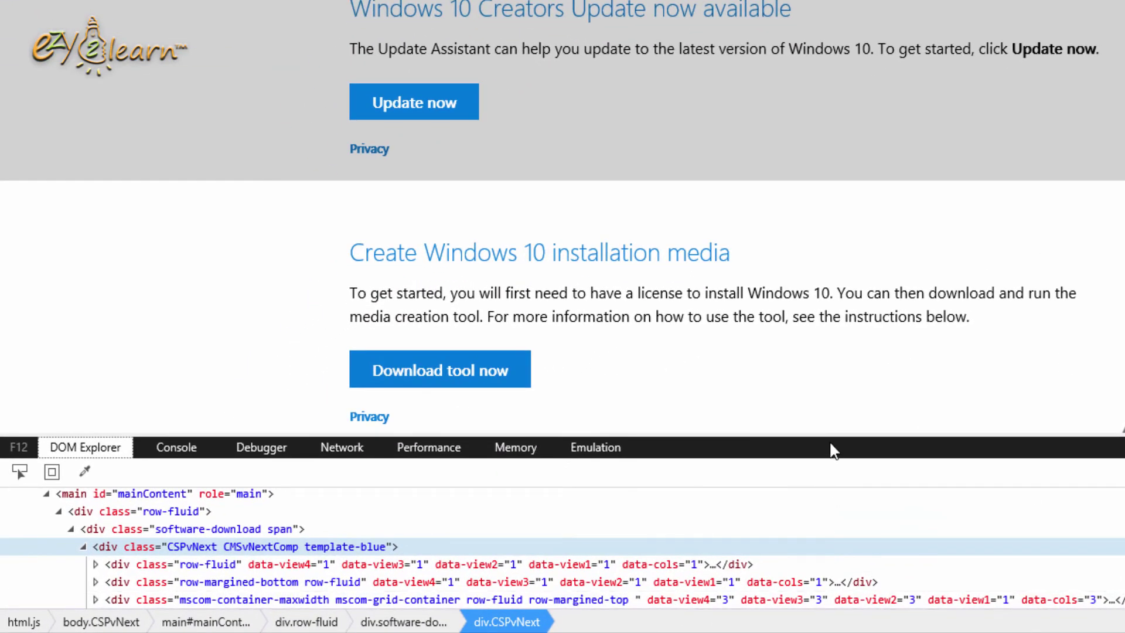
pyautogui.moveTo(832, 435); pyautogui.dragTo(836, 191)
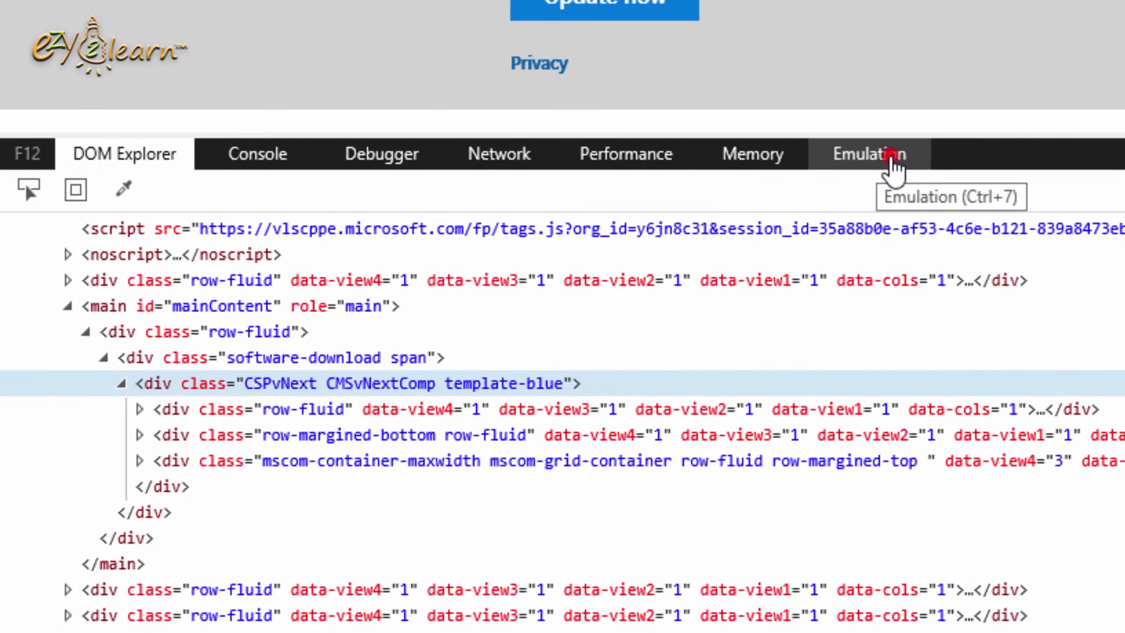
# - Set the emulated user agent string to Apple Safari (iPad) in the developer tools
pyautogui.click(601, 216)
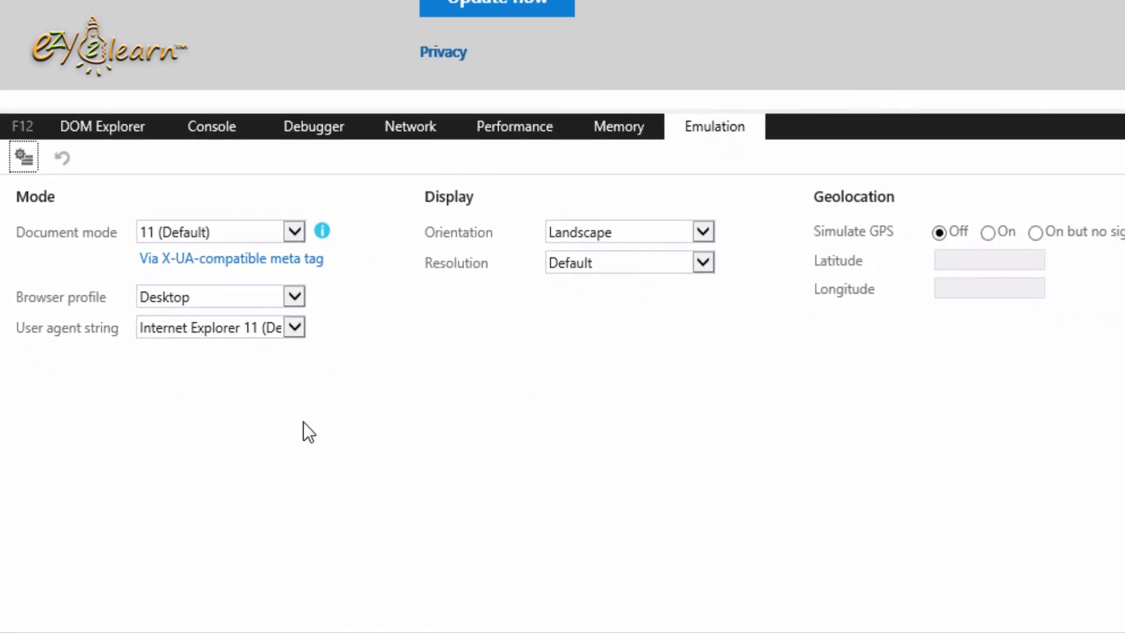
pyautogui.click(295, 329)
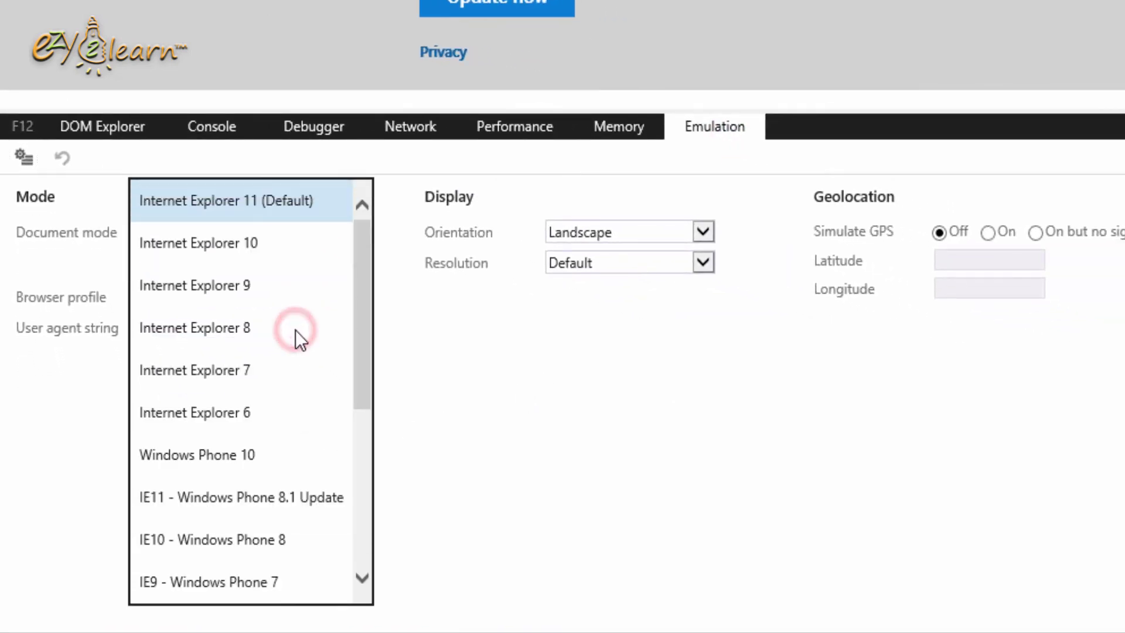
pyautogui.moveTo(357, 315); pyautogui.dragTo(365, 497)
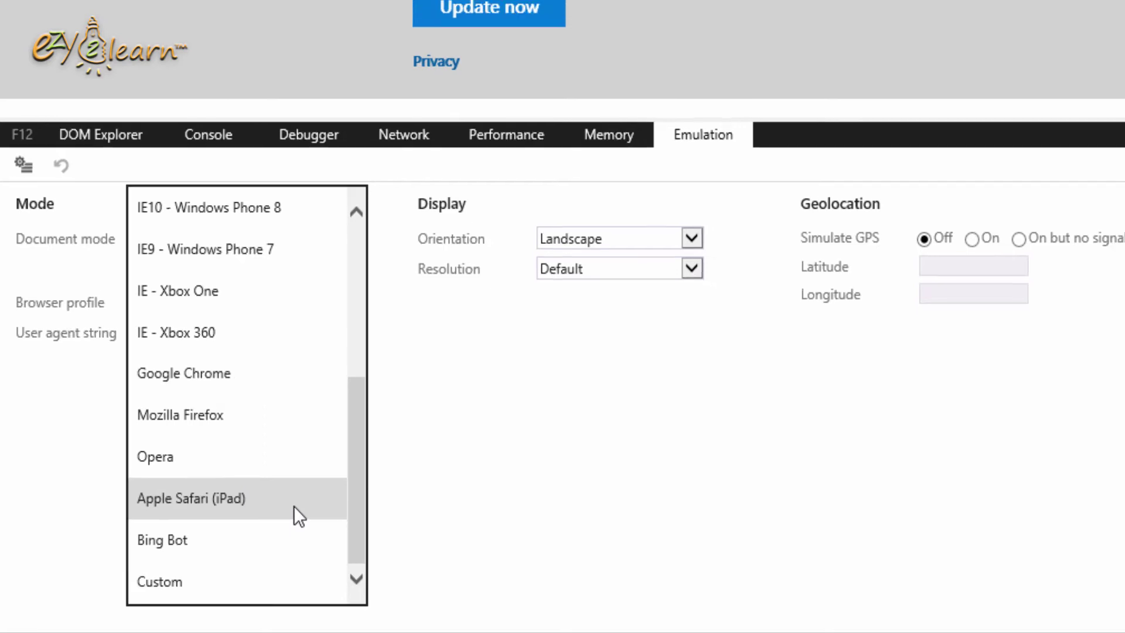
pyautogui.click(295, 504)
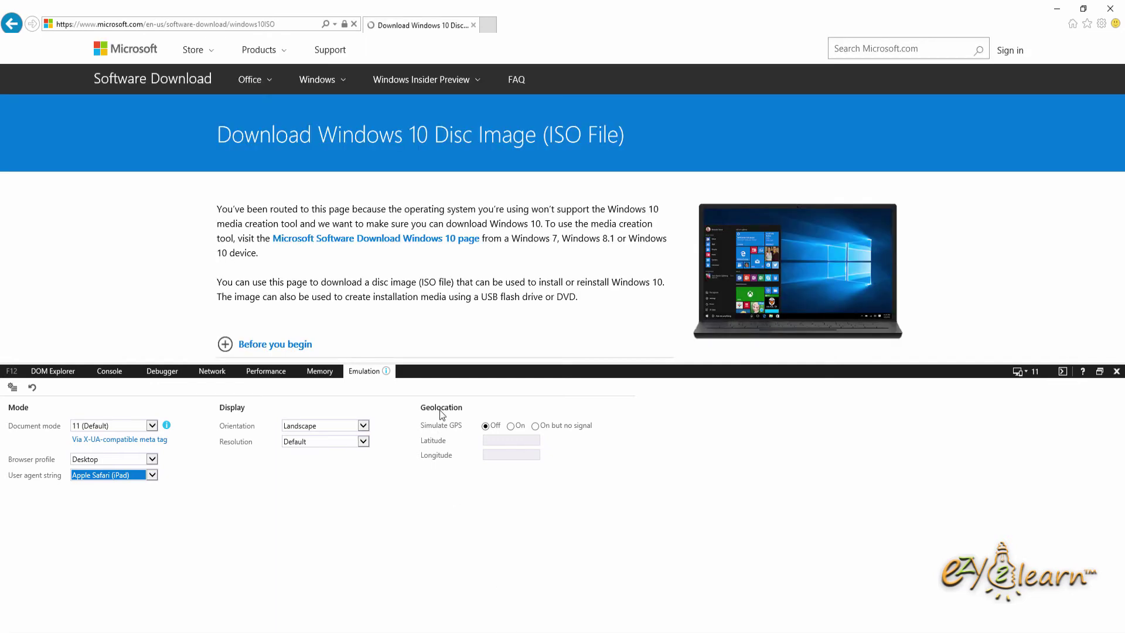
# - Shrink the developer tools pane and confirm Windows 10 under Windows 10 Anniversary Update as the edition
pyautogui.moveTo(438, 362); pyautogui.dragTo(428, 520)
pyautogui.scroll(-4, 433, 398)
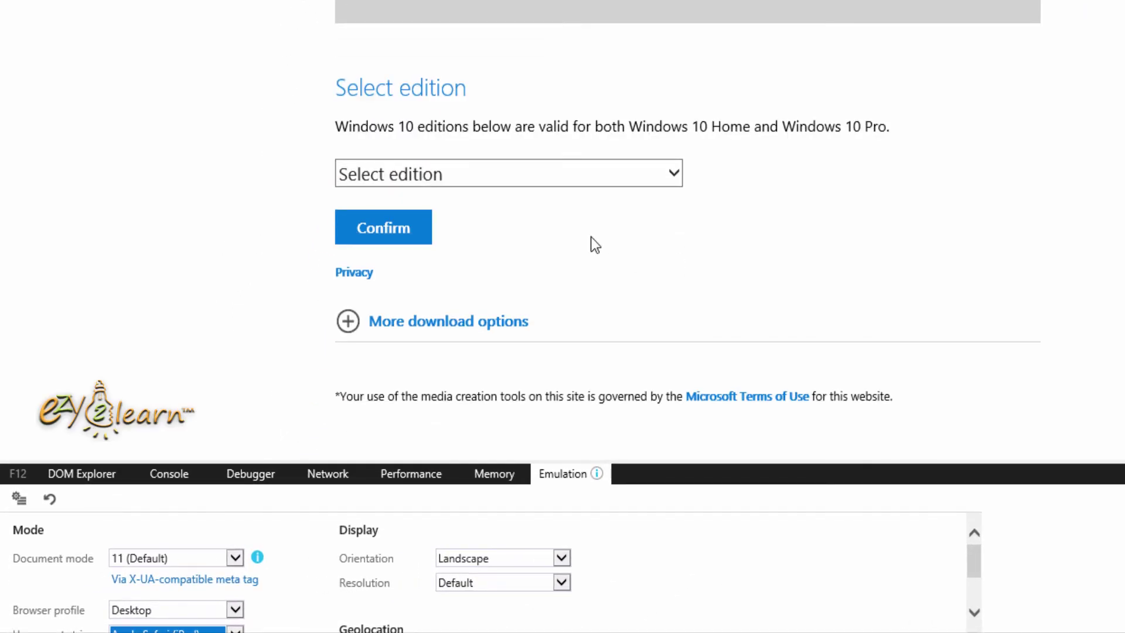
pyautogui.scroll(-2, 592, 240)
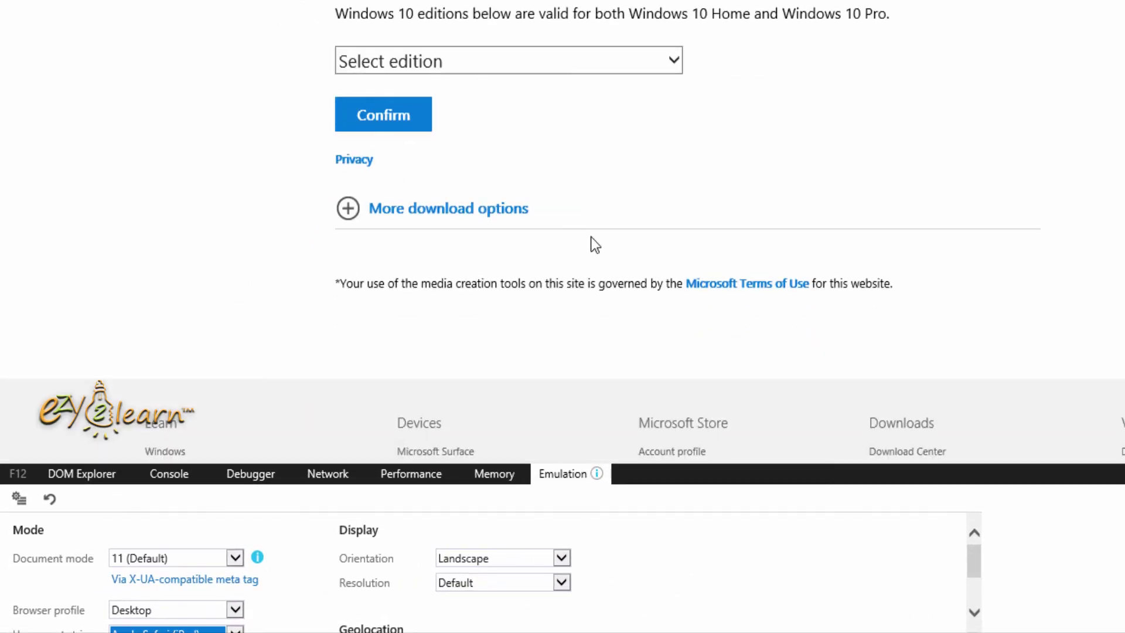
pyautogui.click(520, 61)
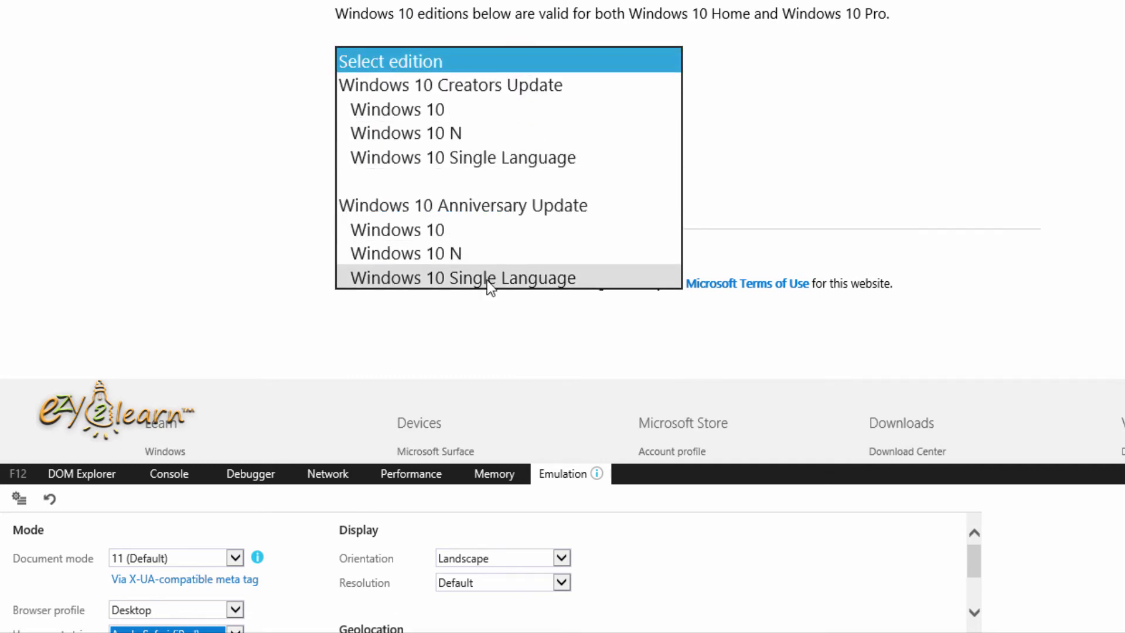
pyautogui.click(476, 232)
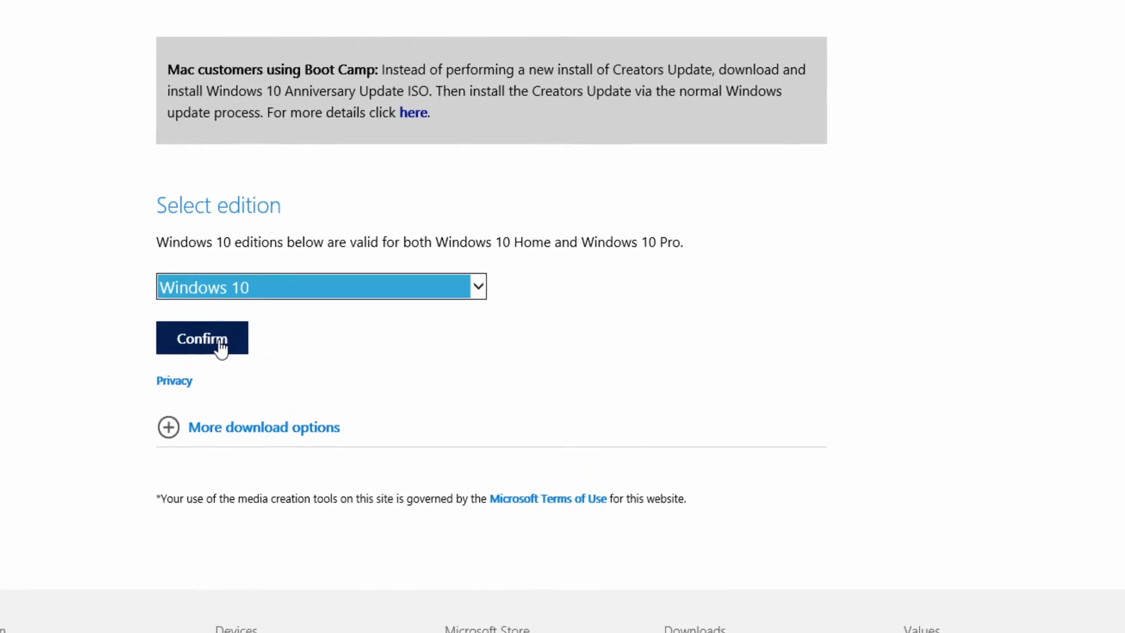
pyautogui.click(400, 119)
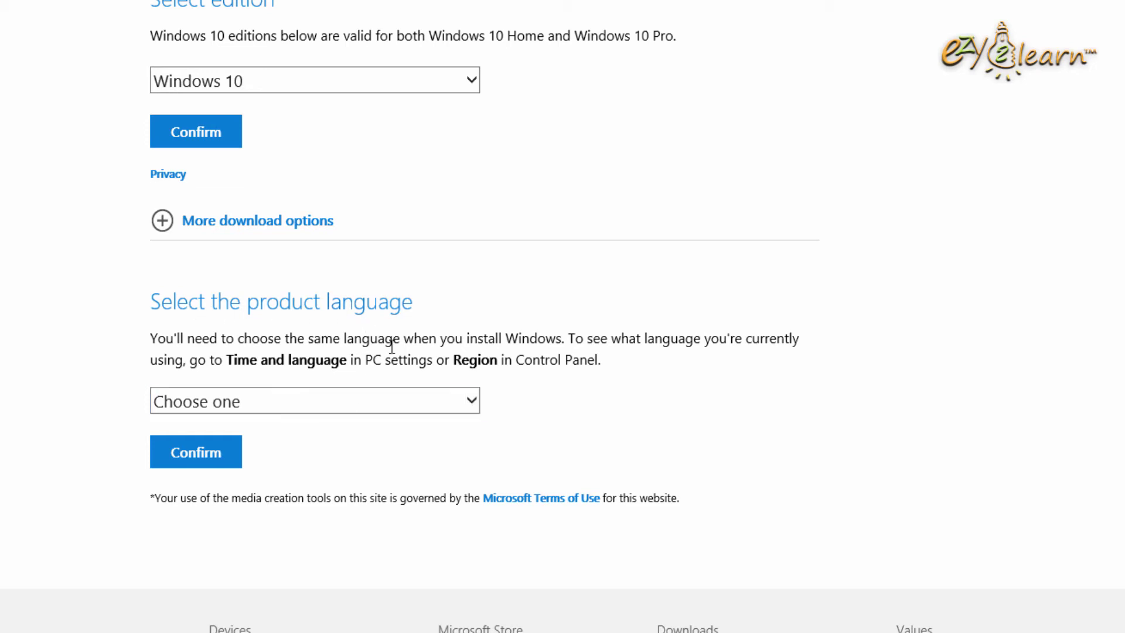
# - Select English International as the product language for the ISO and confirm the selection
pyautogui.click(472, 402)
pyautogui.moveTo(475, 371); pyautogui.dragTo(474, 480)
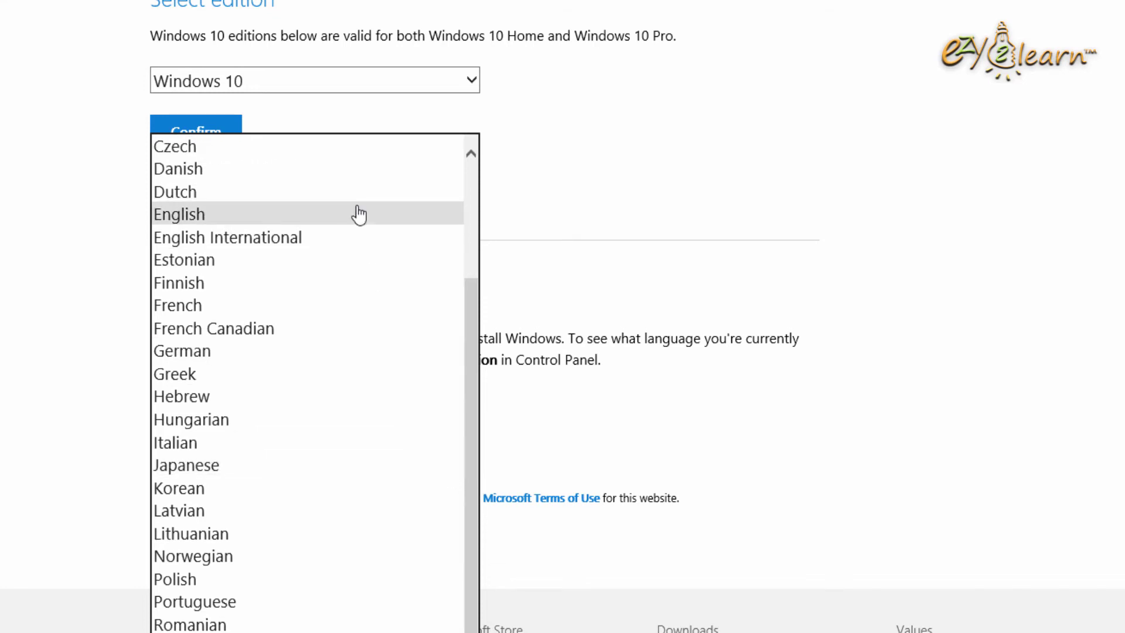
pyautogui.click(354, 237)
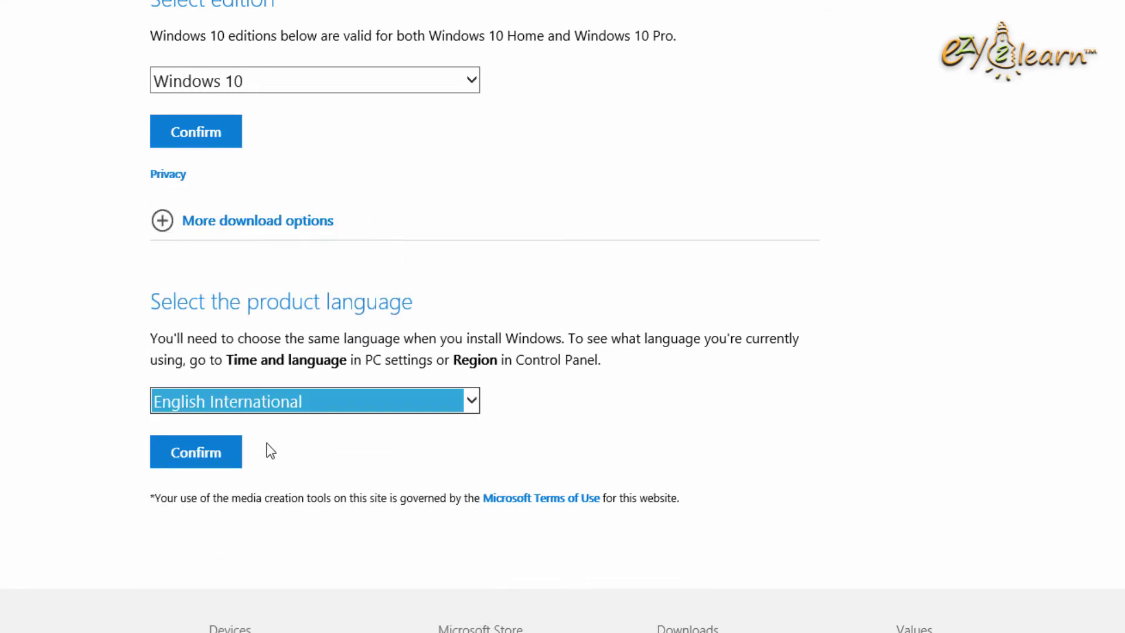
pyautogui.click(221, 454)
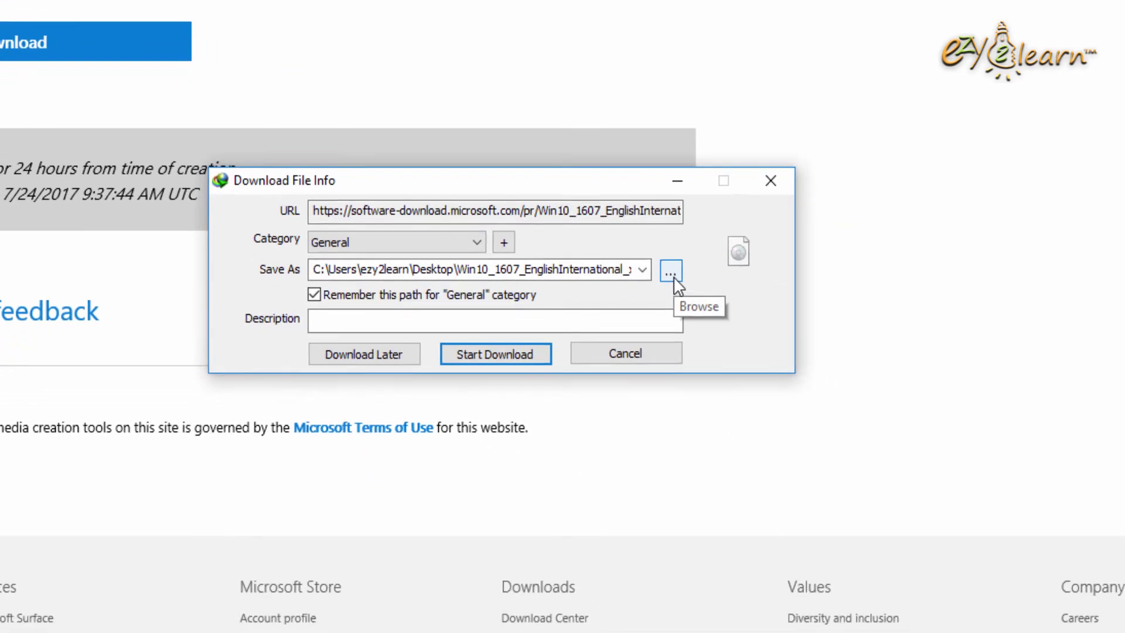
# - Save the 64-bit ISO to the Desktop under the file name "Windows 10.iso" and start the download
pyautogui.click(760, 316)
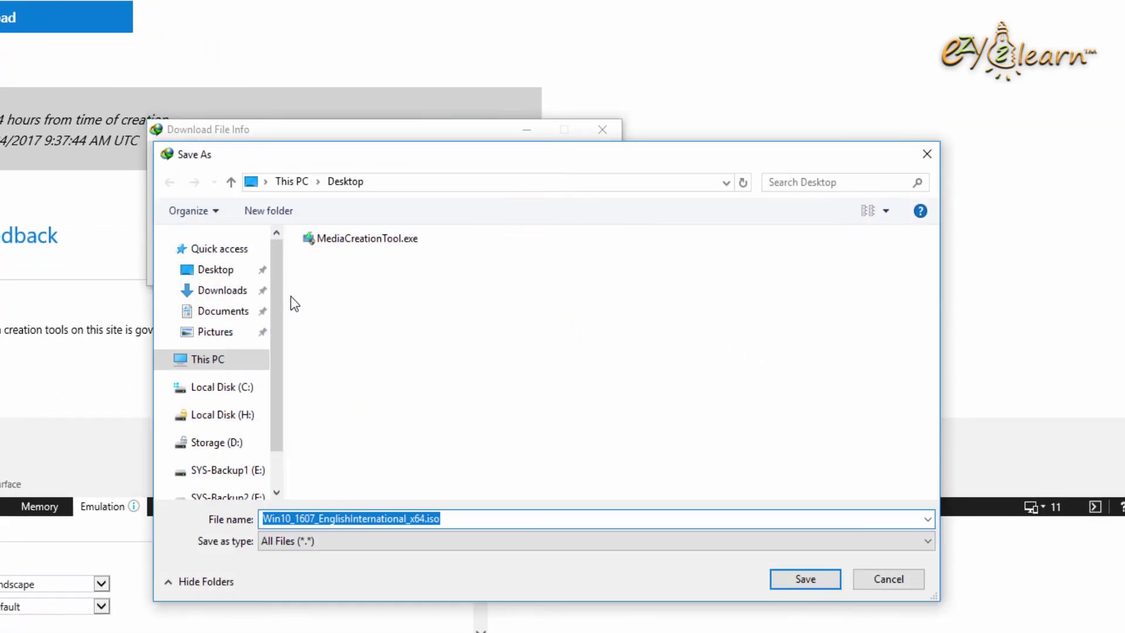
pyautogui.click(241, 270)
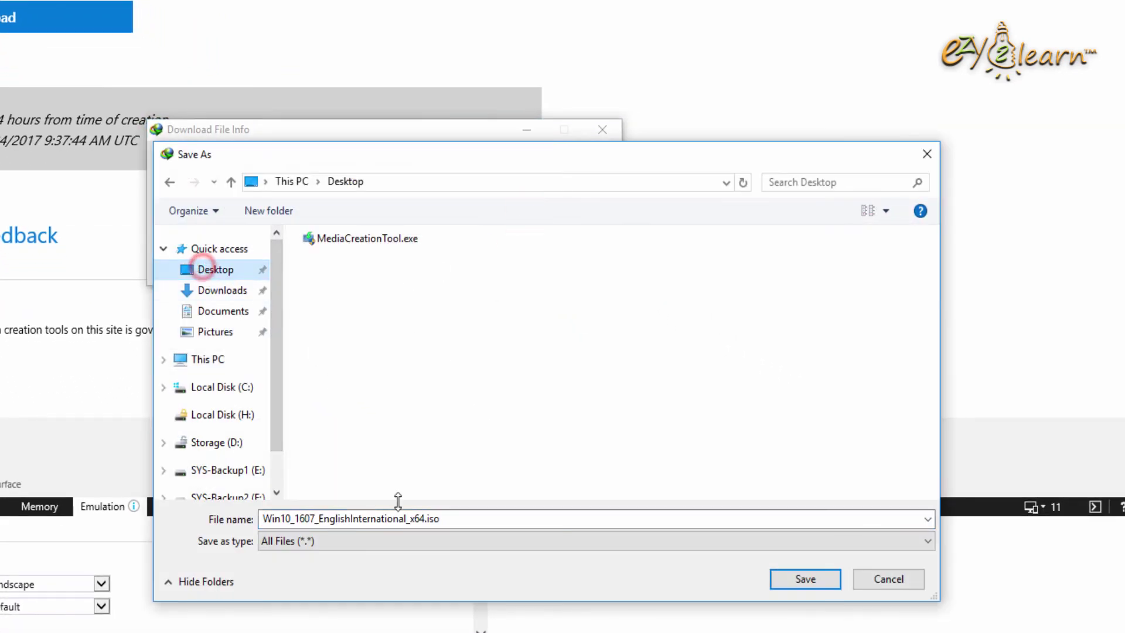
pyautogui.click(423, 518)
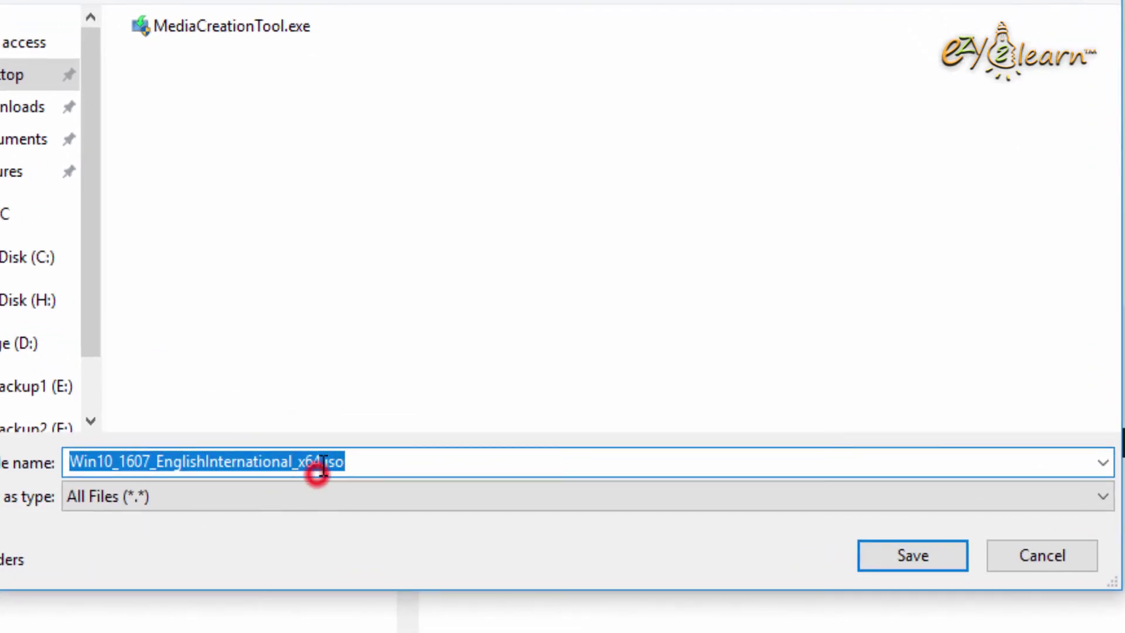
pyautogui.click(393, 501)
pyautogui.moveTo(321, 458); pyautogui.dragTo(62, 463)
pyautogui.write('Windows ')
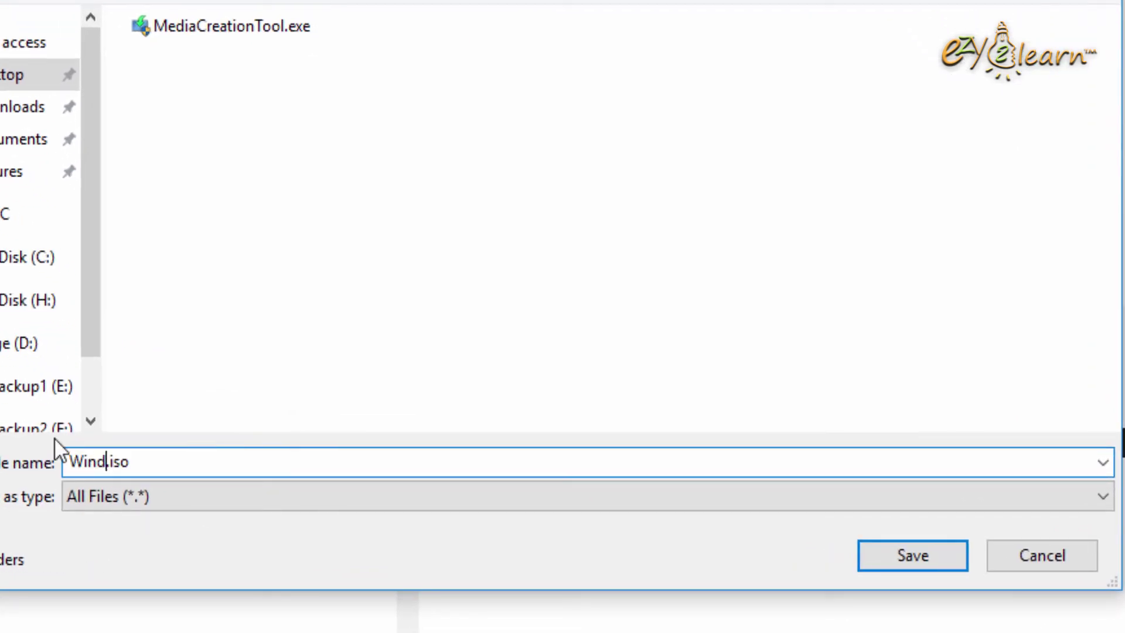
pyautogui.write('10')
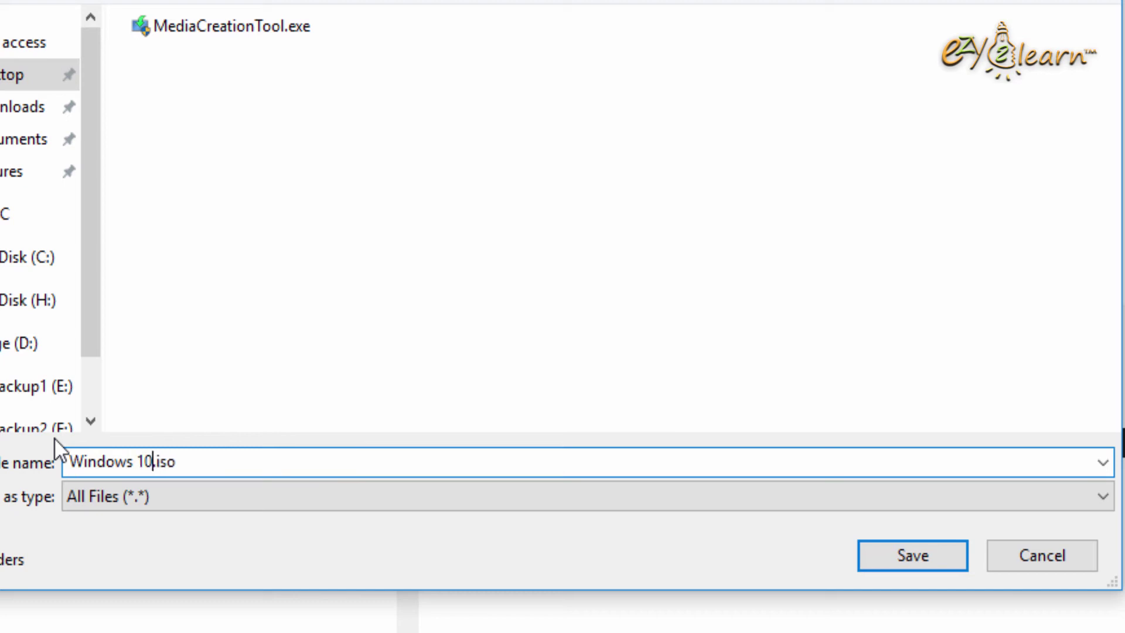
pyautogui.click(913, 555)
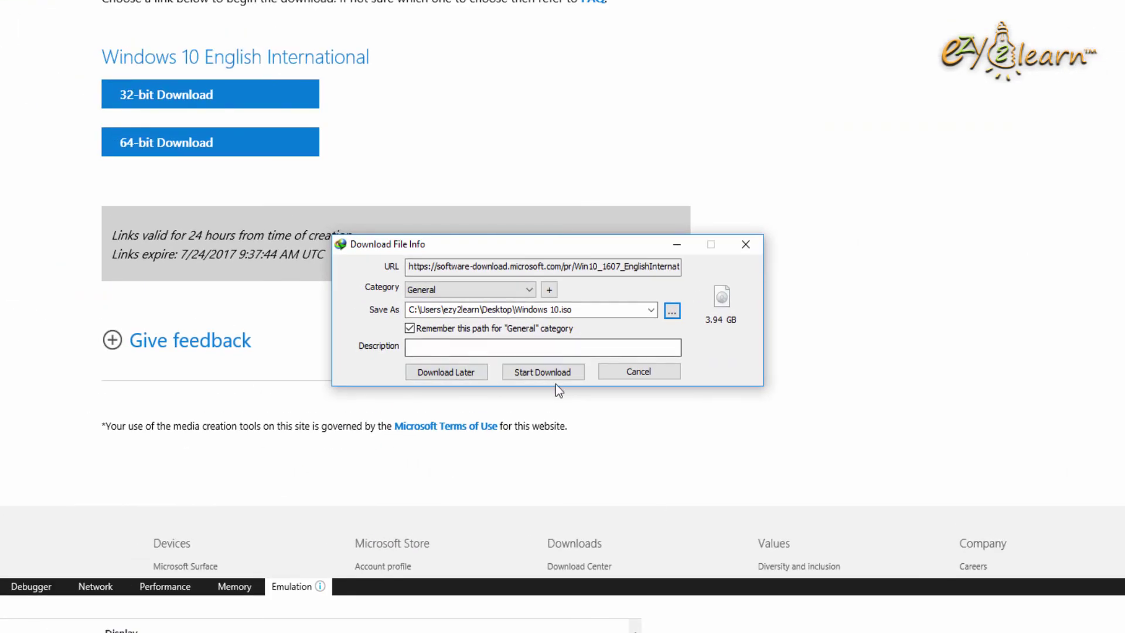
pyautogui.click(561, 375)
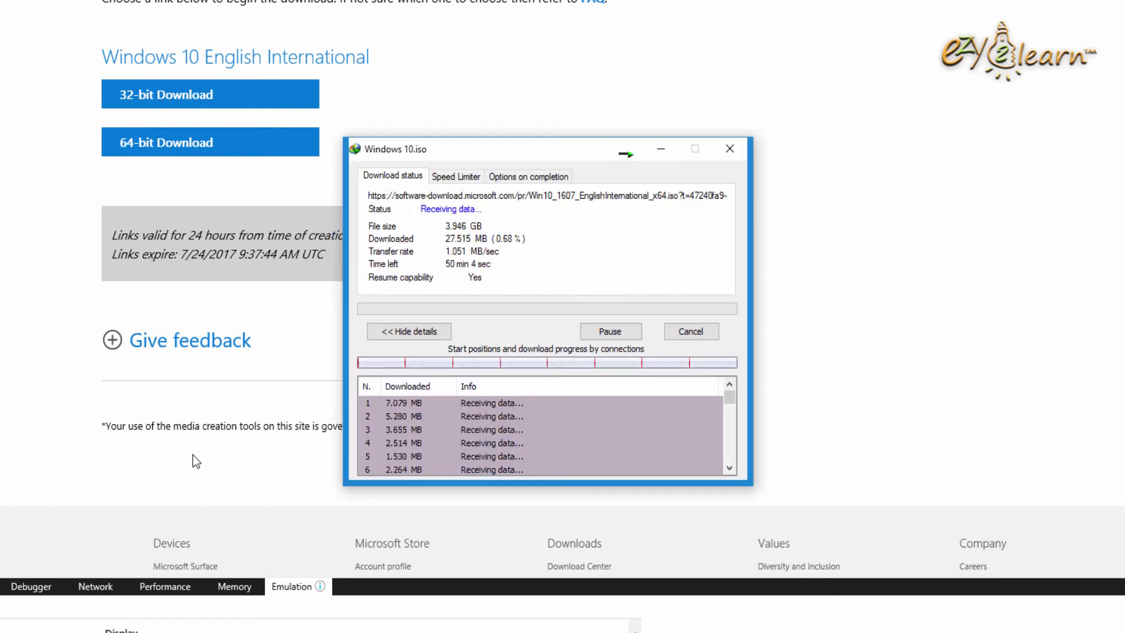
# - Put away the download progress window and minimize Internet Explorer
pyautogui.click(625, 153)
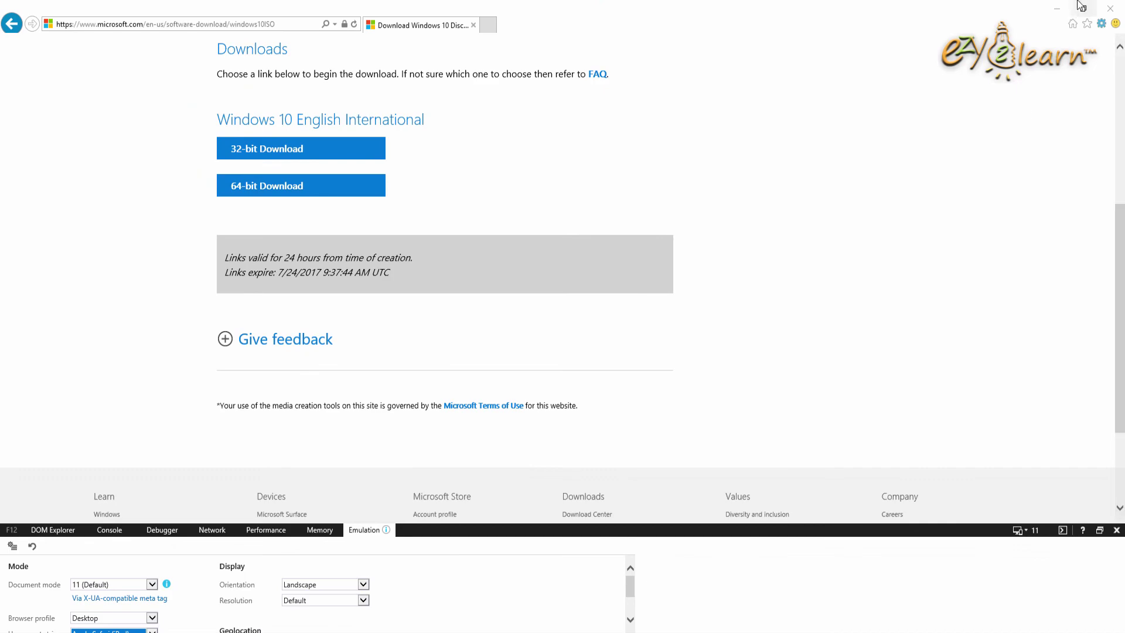
pyautogui.click(1060, 9)
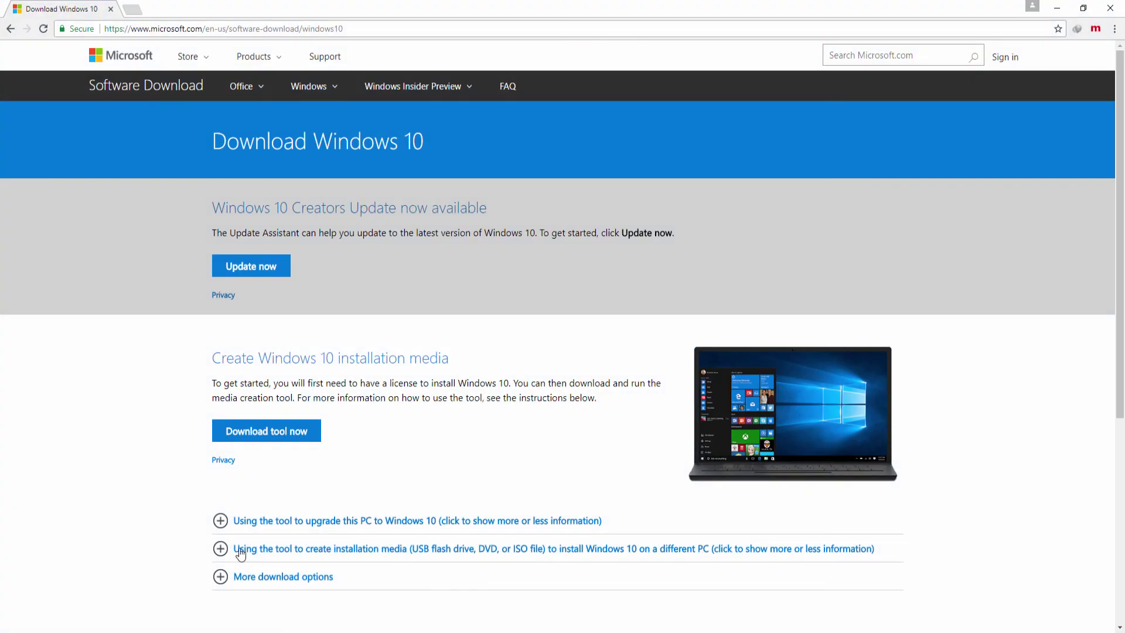
# - Go to google.com in Chrome and search for "rufus"
pyautogui.click(432, 26)
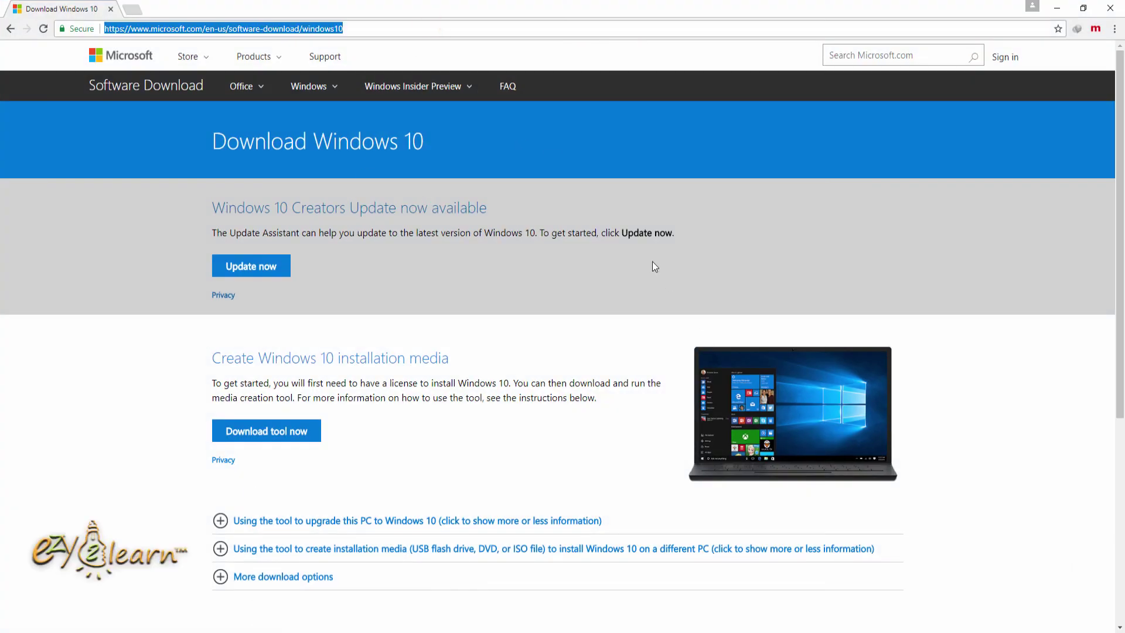
pyautogui.write('google.com')
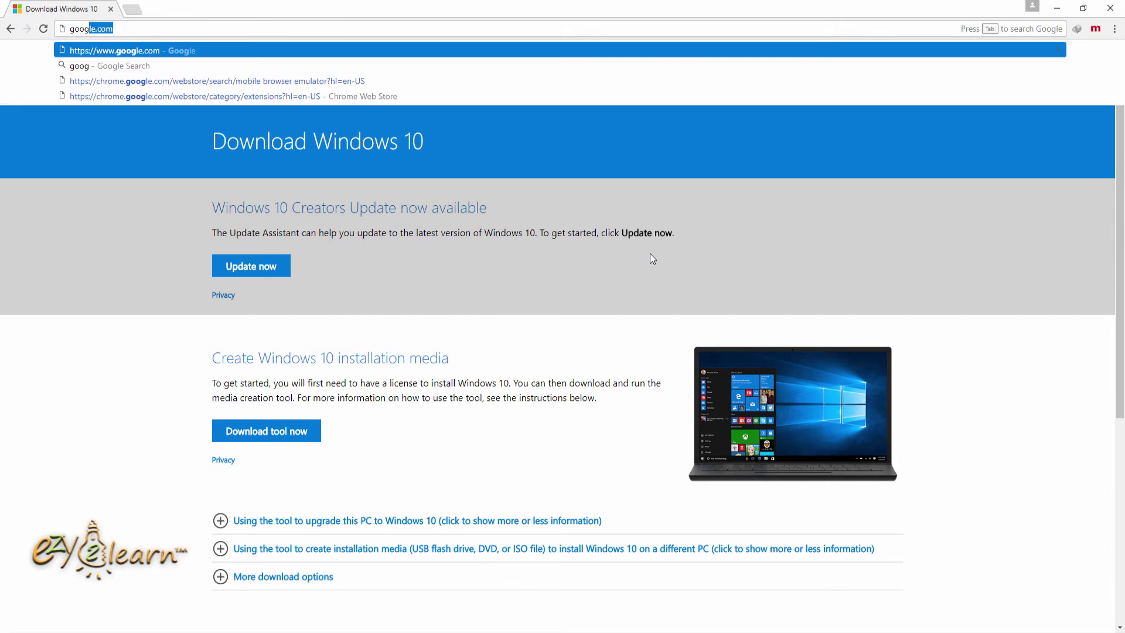
pyautogui.press('Return')
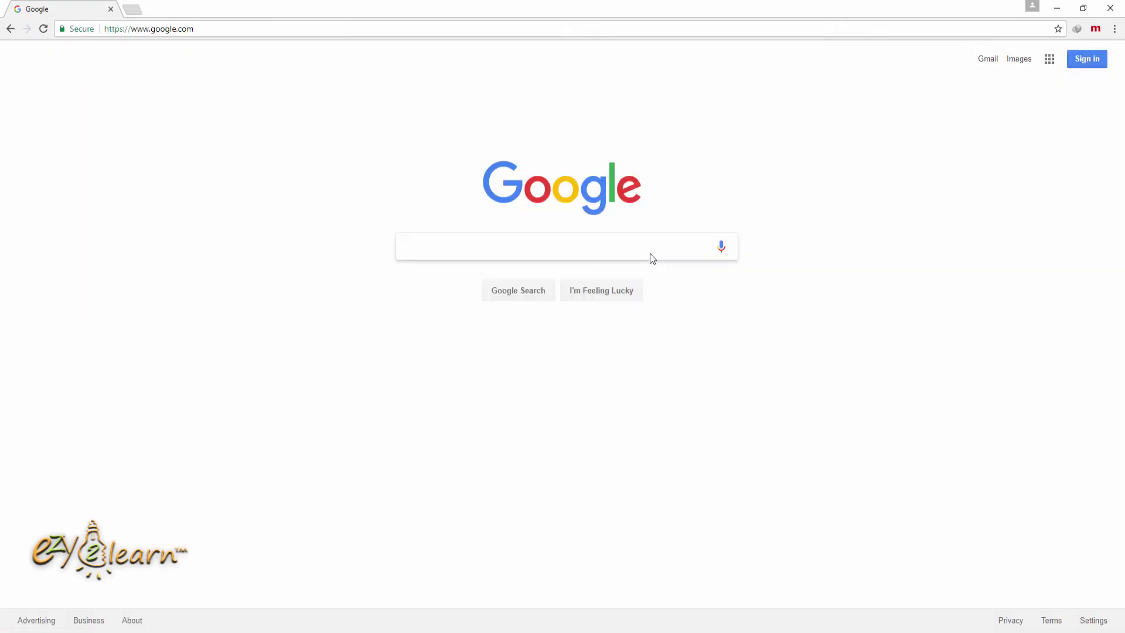
pyautogui.write('r')
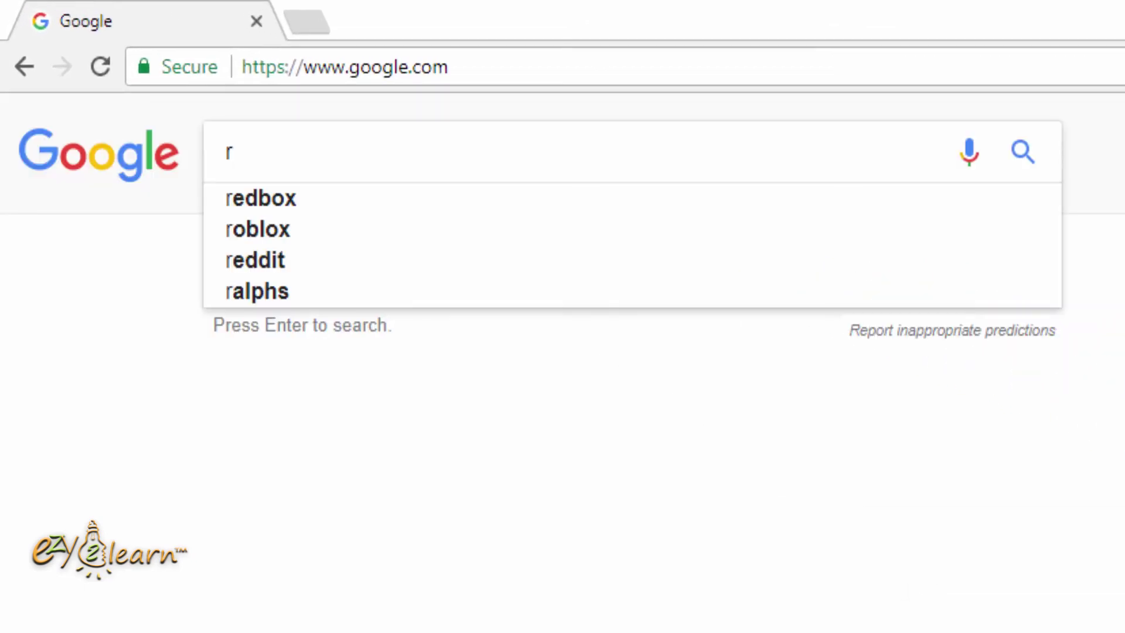
pyautogui.write('ufus')
pyautogui.press('Return')
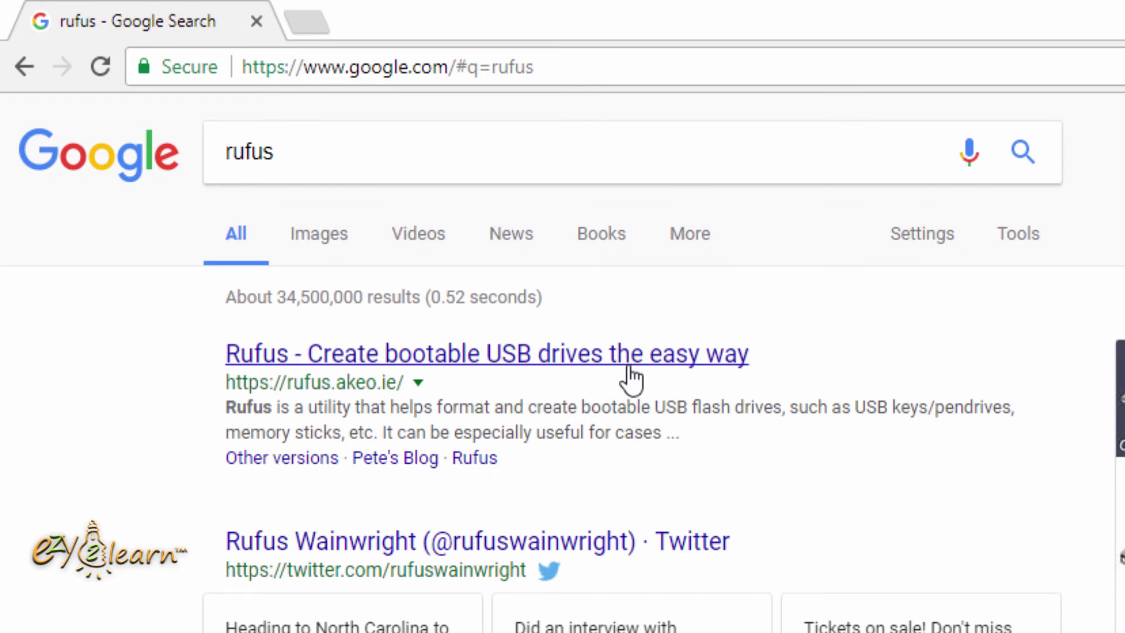
# - Open the Rufus website from the search results and go to its download links for Rufus 2.15
pyautogui.click(630, 367)
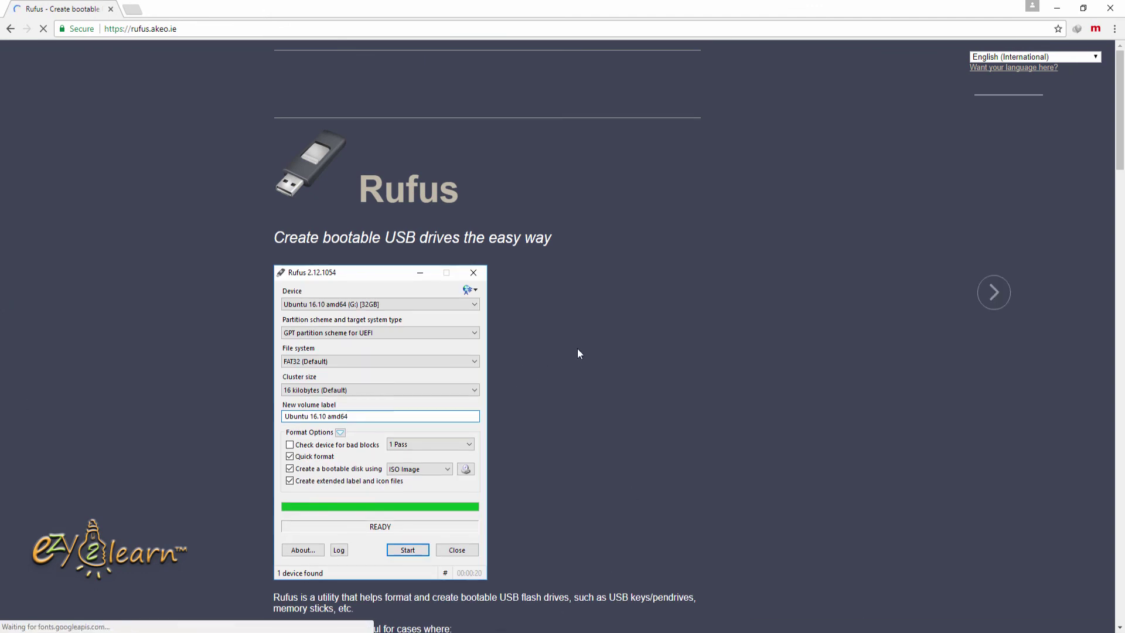
pyautogui.scroll(-2, 578, 348)
pyautogui.scroll(-5, 578, 349)
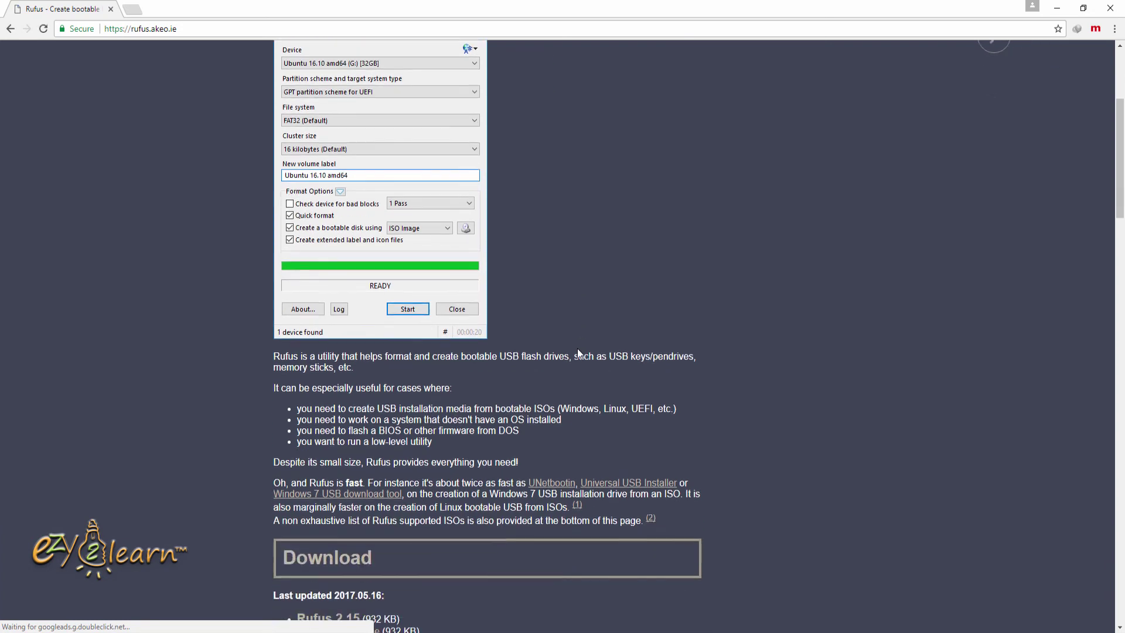
pyautogui.scroll(-4, 576, 349)
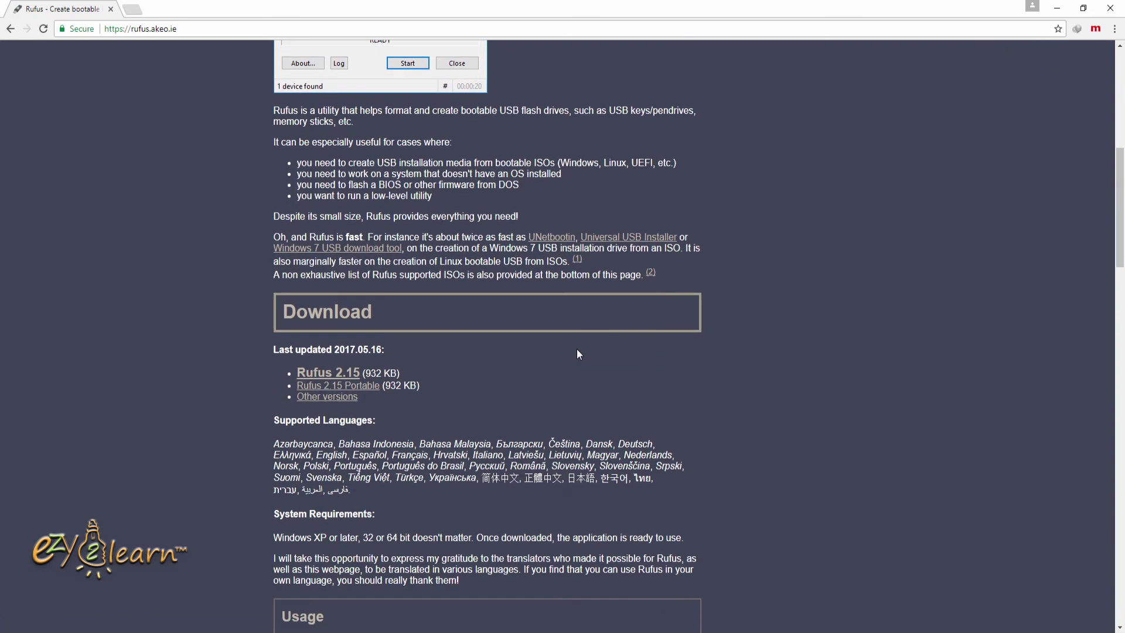
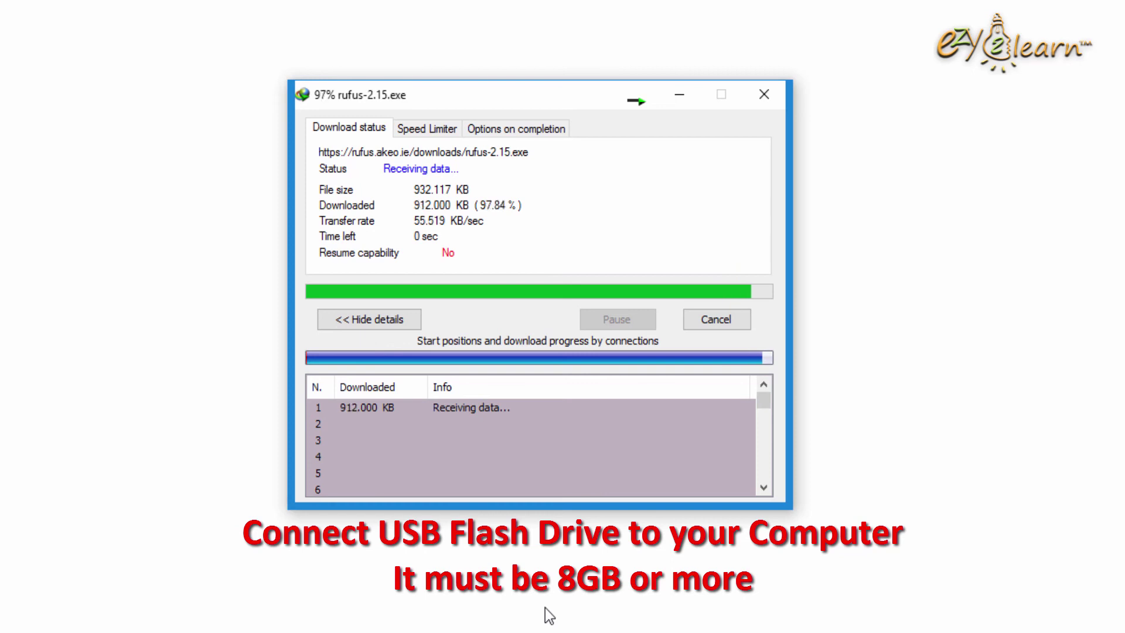
# - Minimize the browser and launch rufus-2.15.exe from the desktop, declining the online update checks
pyautogui.click(696, 362)
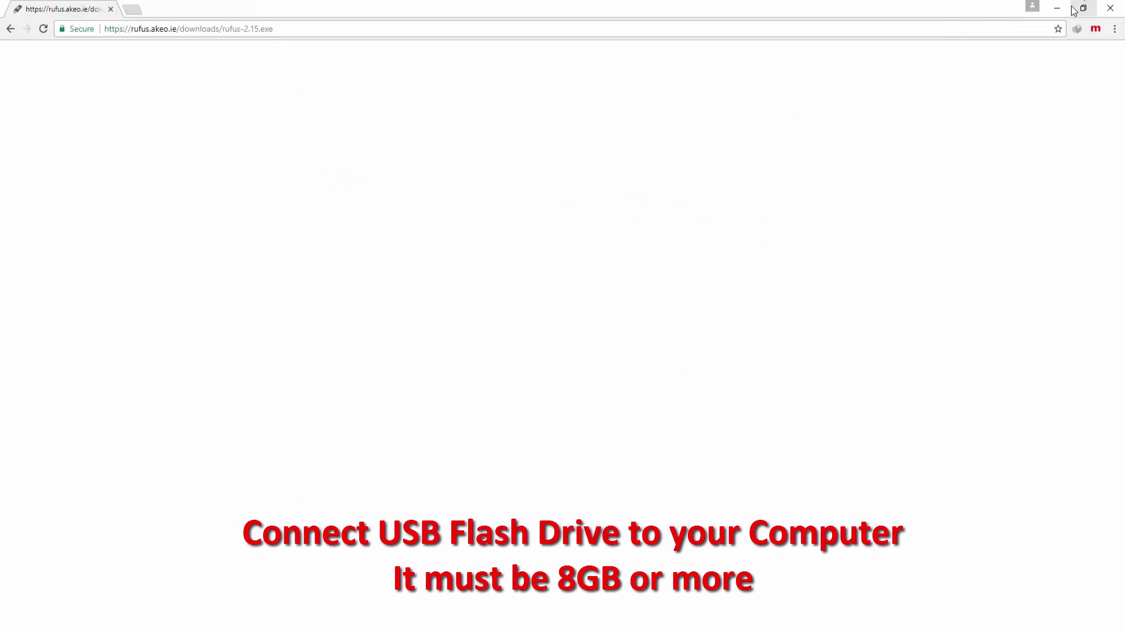
pyautogui.click(1049, 14)
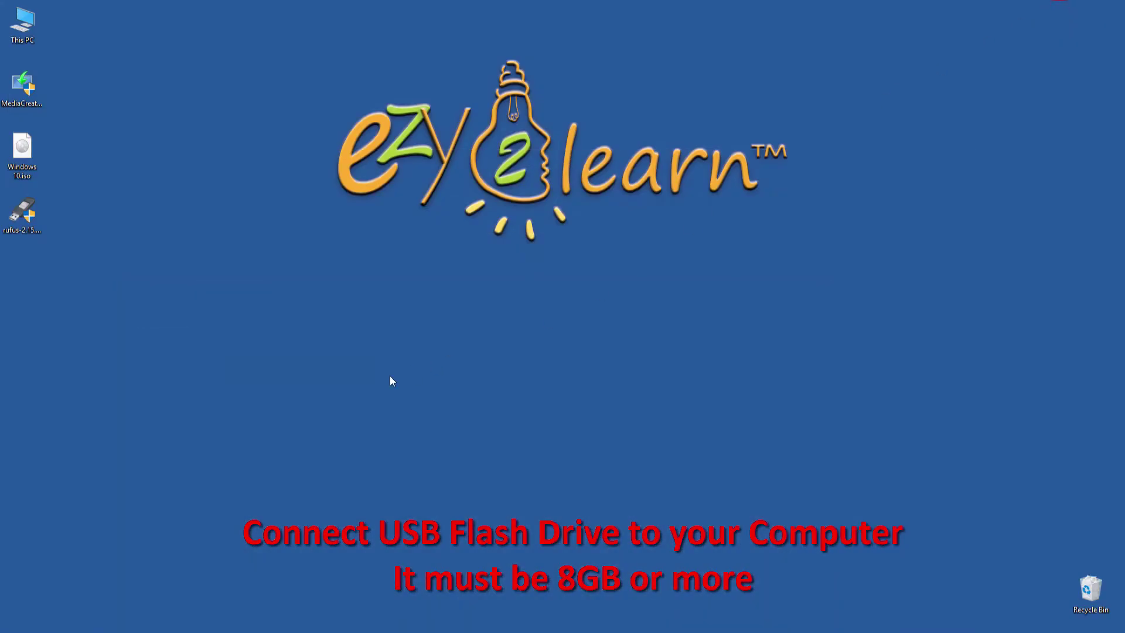
pyautogui.click(23, 229)
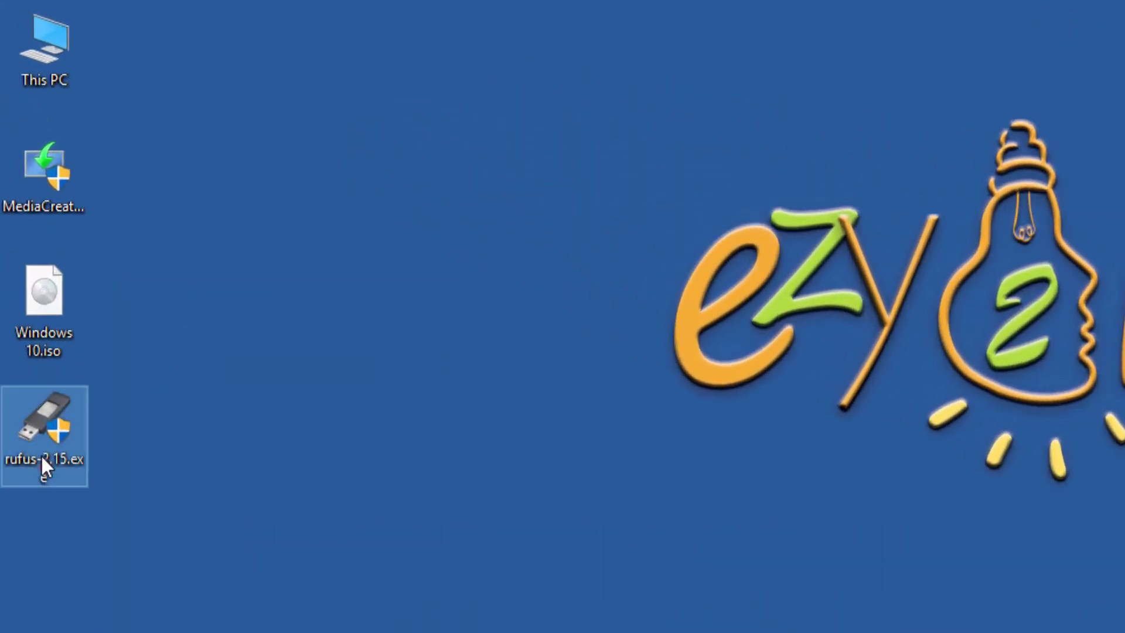
pyautogui.doubleClick(40, 460)
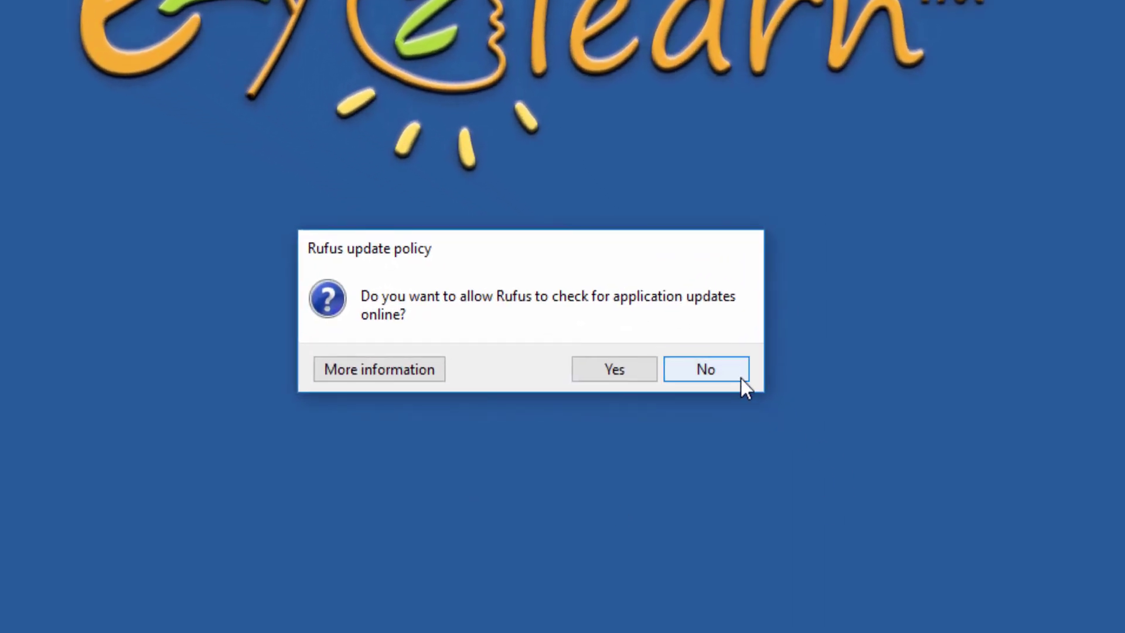
pyautogui.click(741, 378)
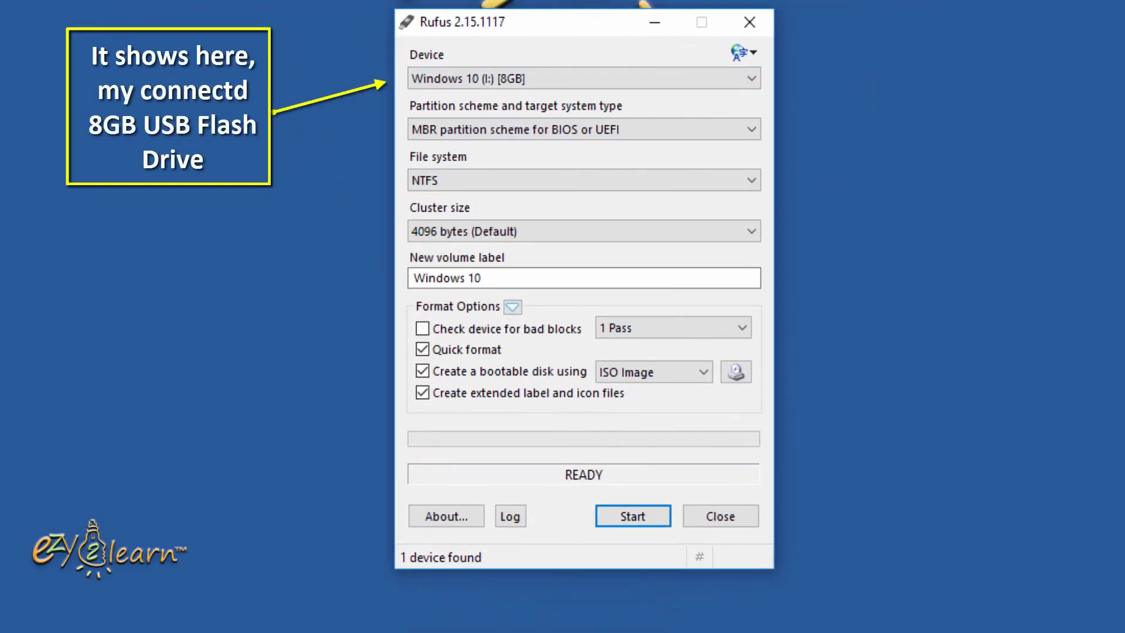
# - Choose the 8GB Windows 10 (I:) drive, the MBR partition scheme for BIOS or UEFI, and the NTFS file system
pyautogui.click(584, 78)
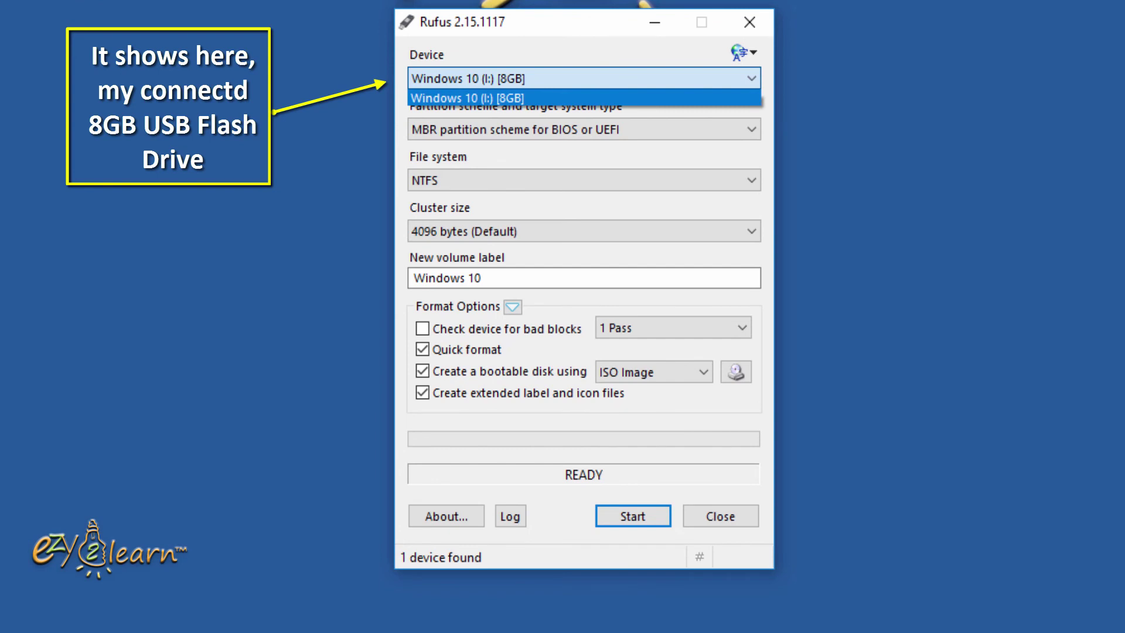
pyautogui.press('Return')
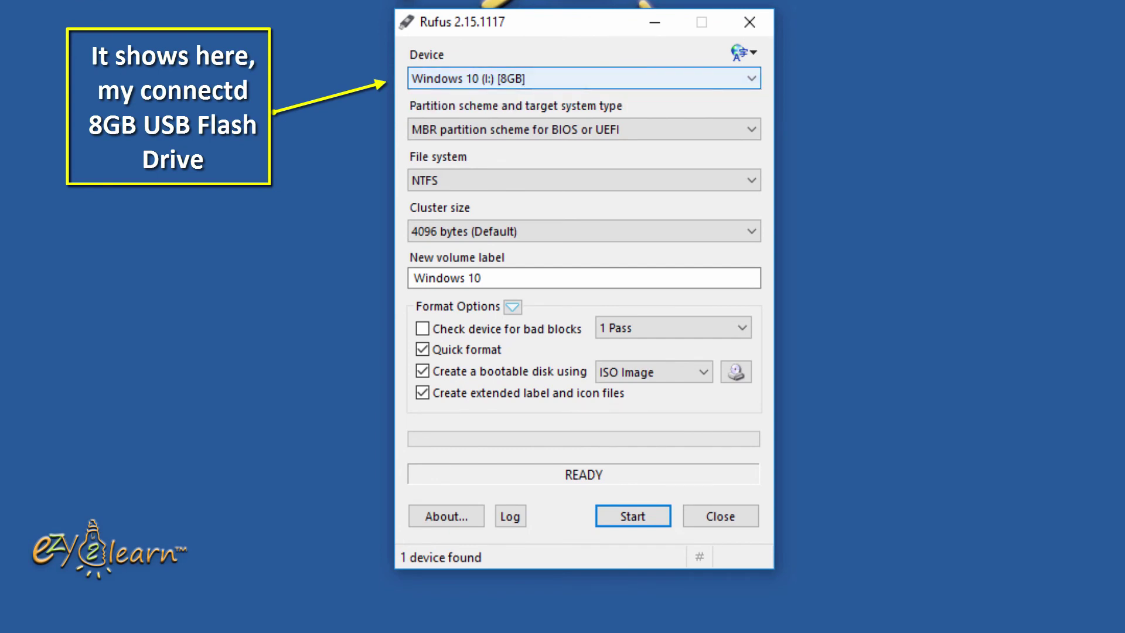
pyautogui.hotkey('alt', 'Down')
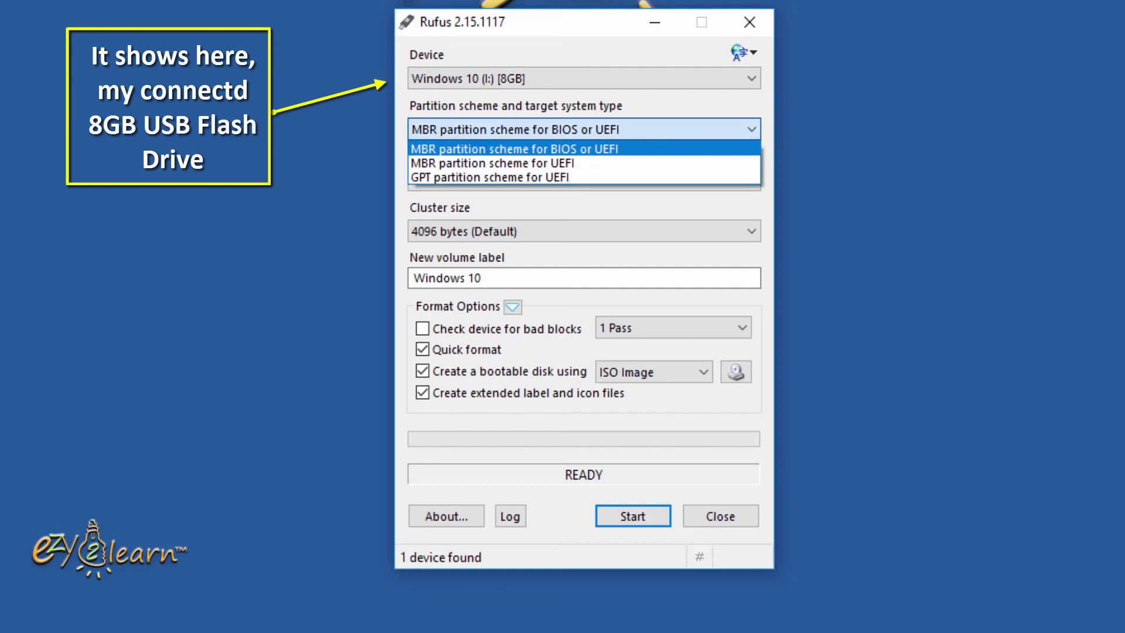
pyautogui.press('Return')
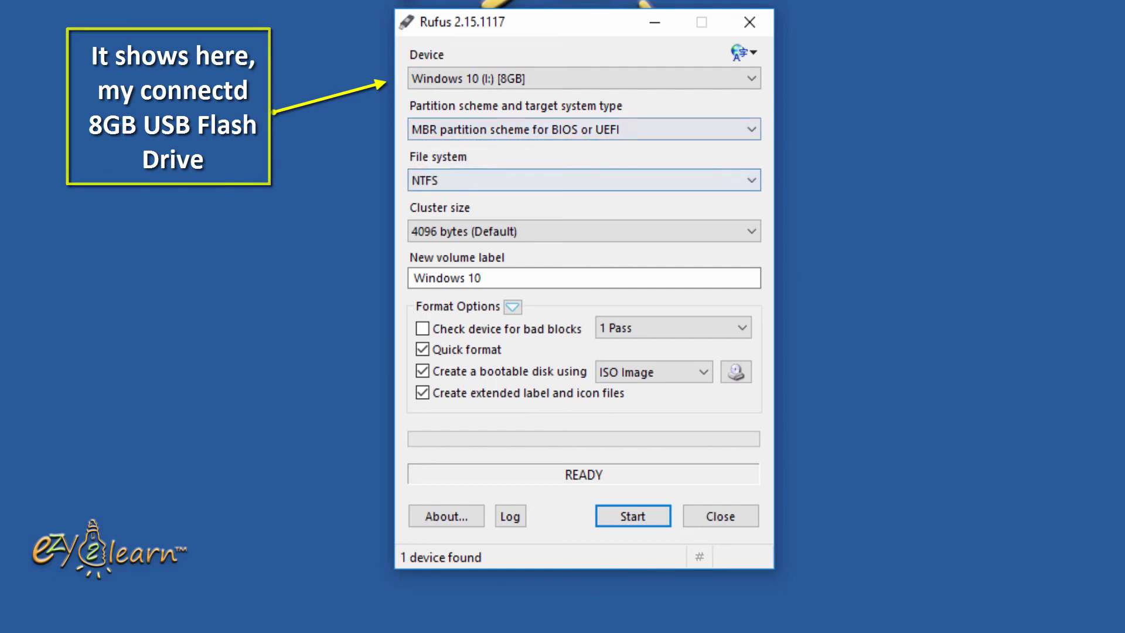
pyautogui.press('Tab')
pyautogui.hotkey('alt', 'Down')
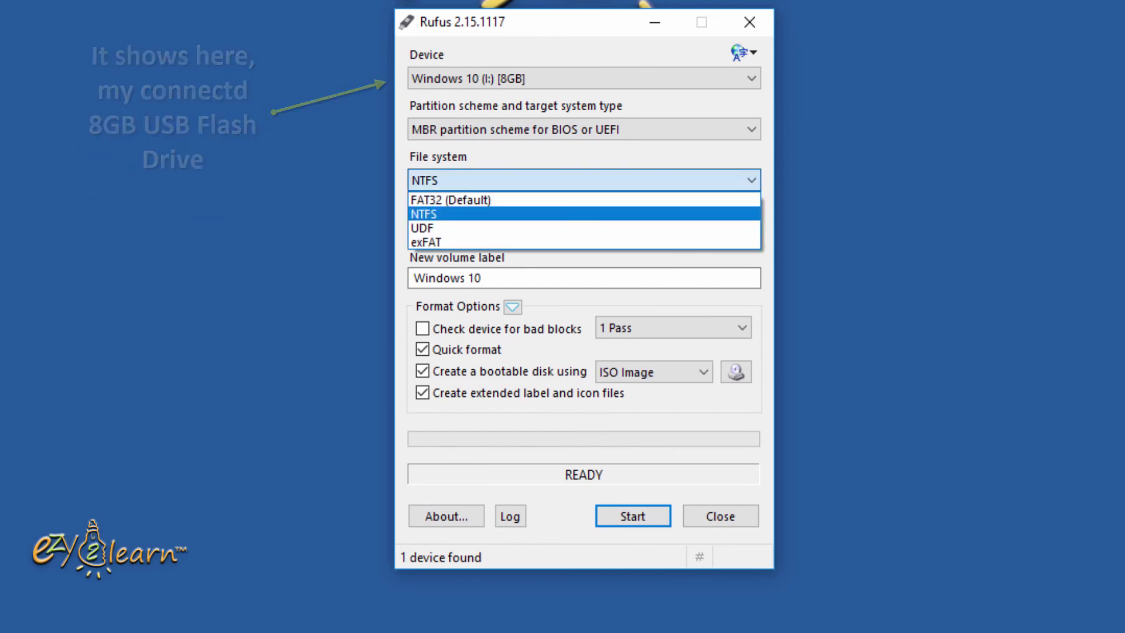
pyautogui.press('Return')
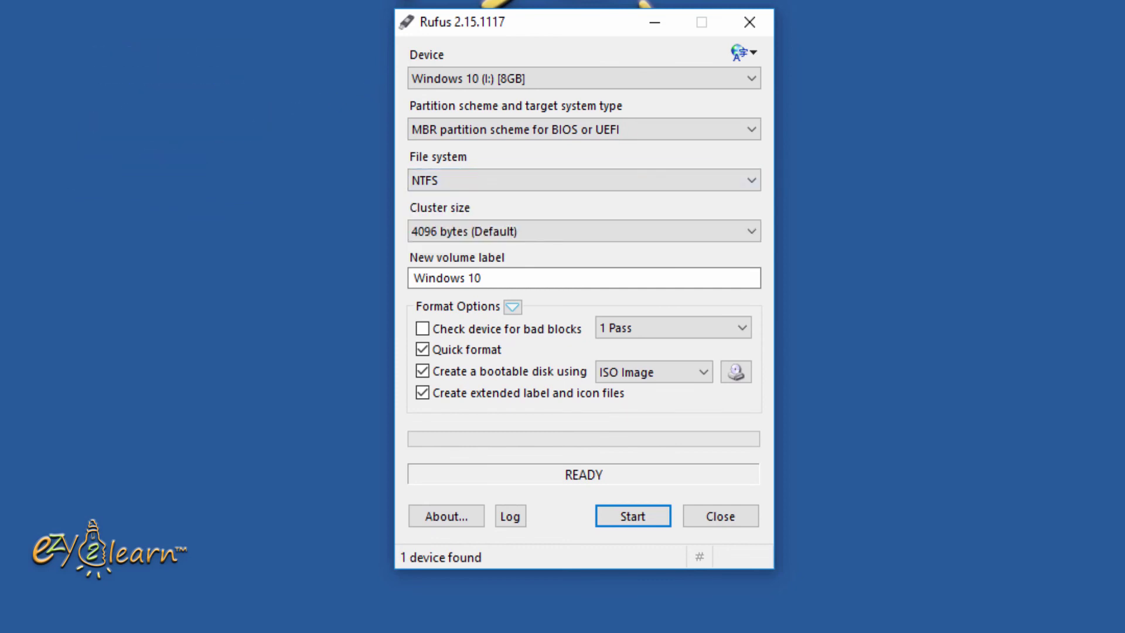
# - Load Windows 10.iso from the Desktop as the ISO image for the bootable disk
pyautogui.press('Tab')
pyautogui.press('Tab')
pyautogui.press('Tab')
pyautogui.press('Tab')
pyautogui.press('Tab')
pyautogui.press('Tab')
pyautogui.press('Tab')
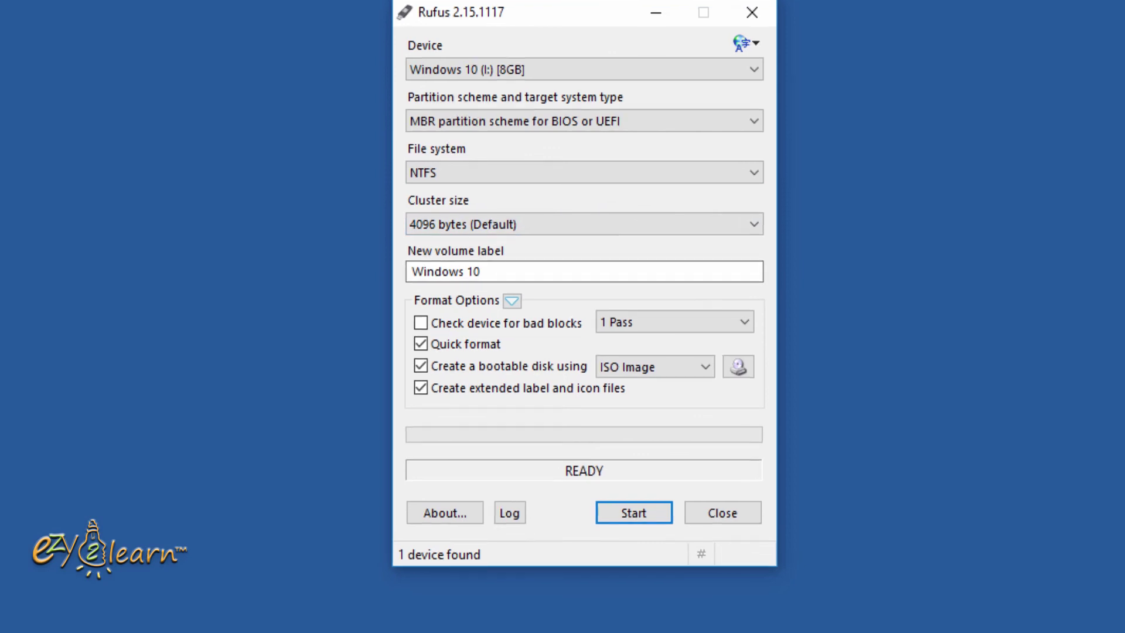
pyautogui.press('Tab')
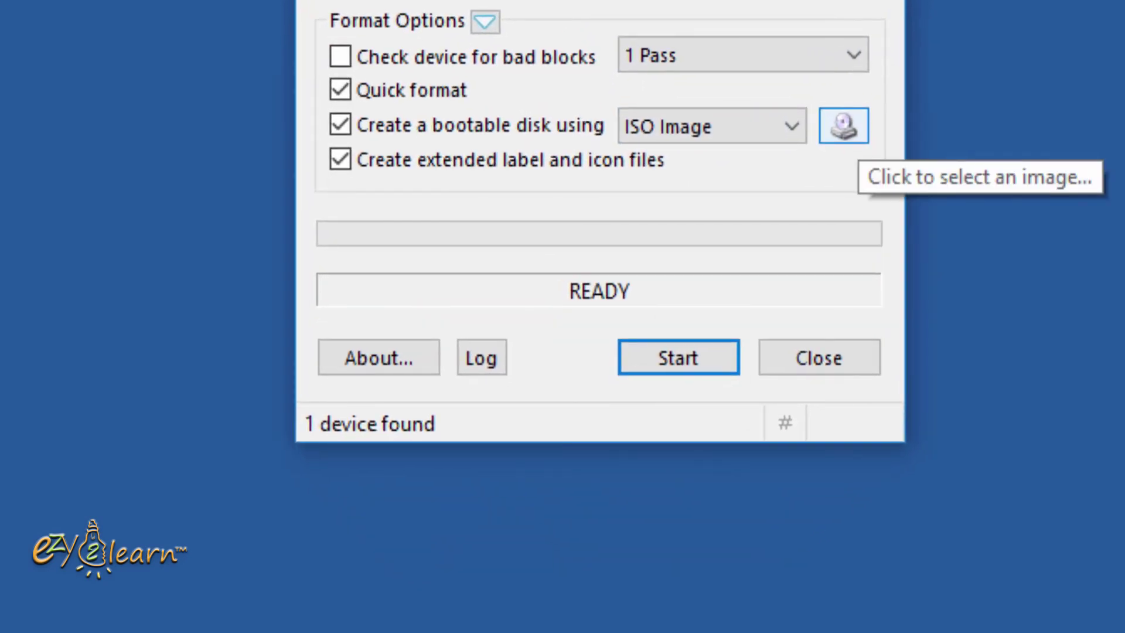
pyautogui.press('Return')
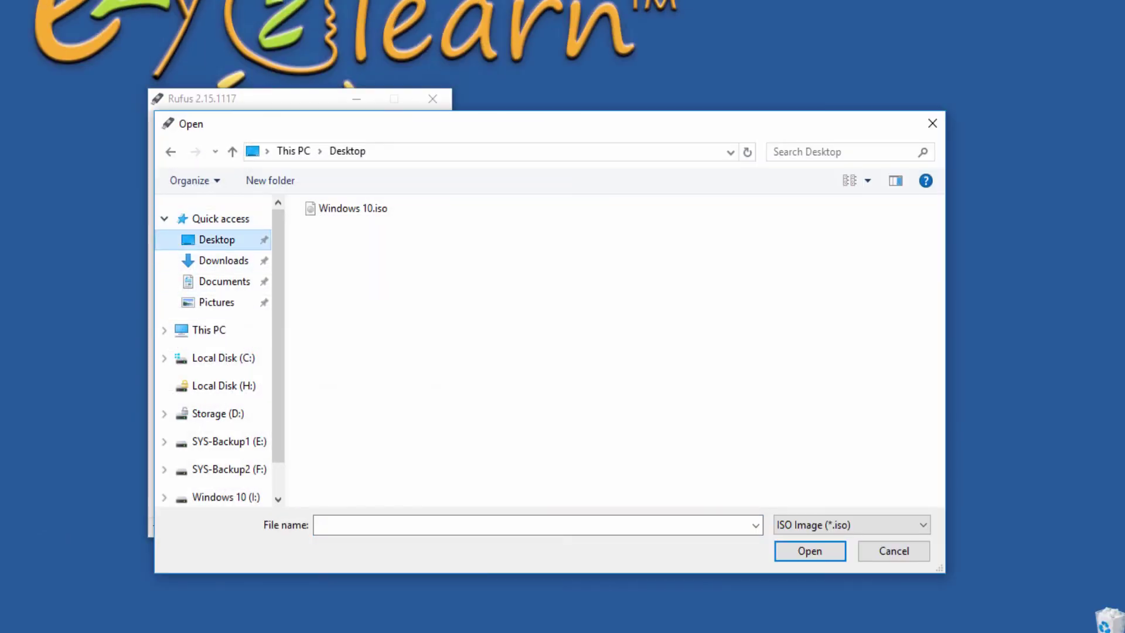
pyautogui.press('Tab')
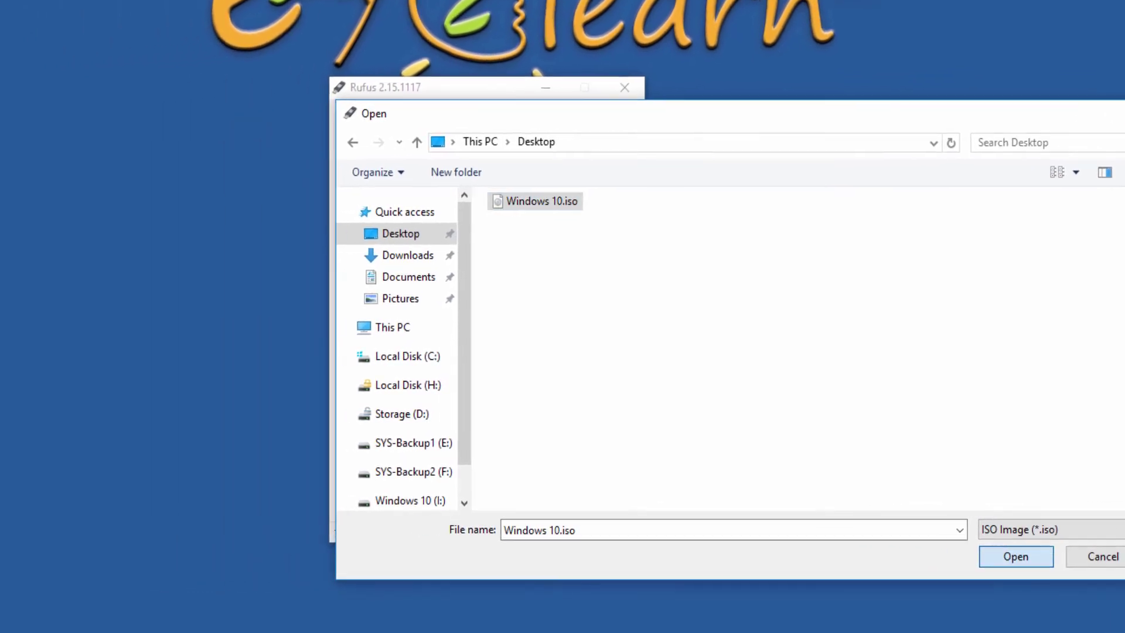
pyautogui.press('Return')
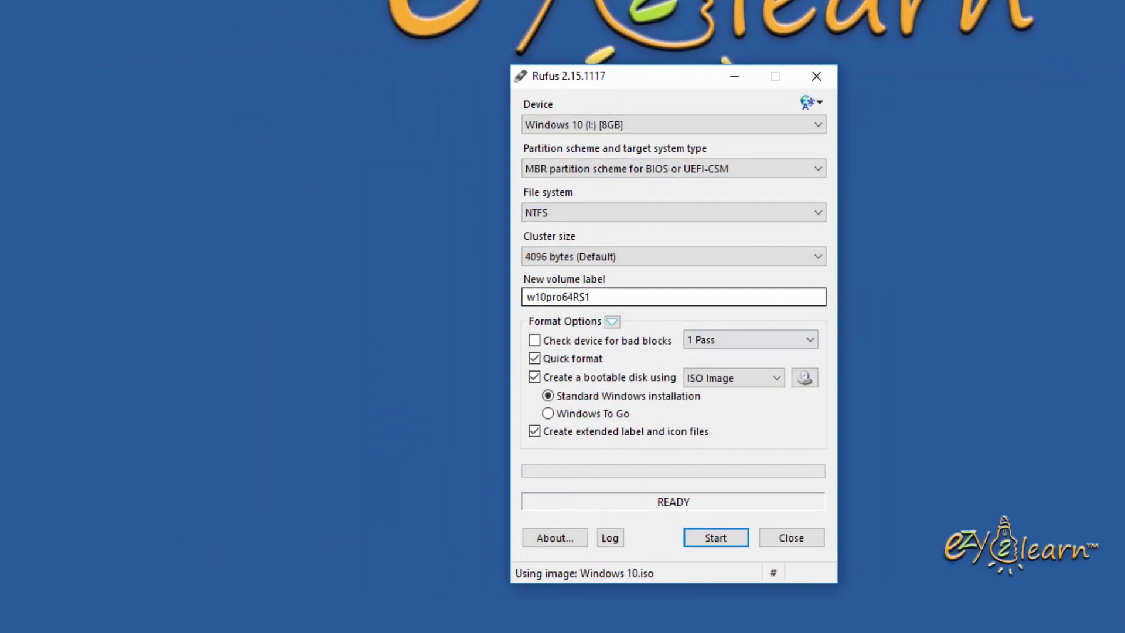
# - Set the new volume label to "Windows 10" and write the bootable USB drive, accepting that all its data is erased
pyautogui.doubleClick(581, 297)
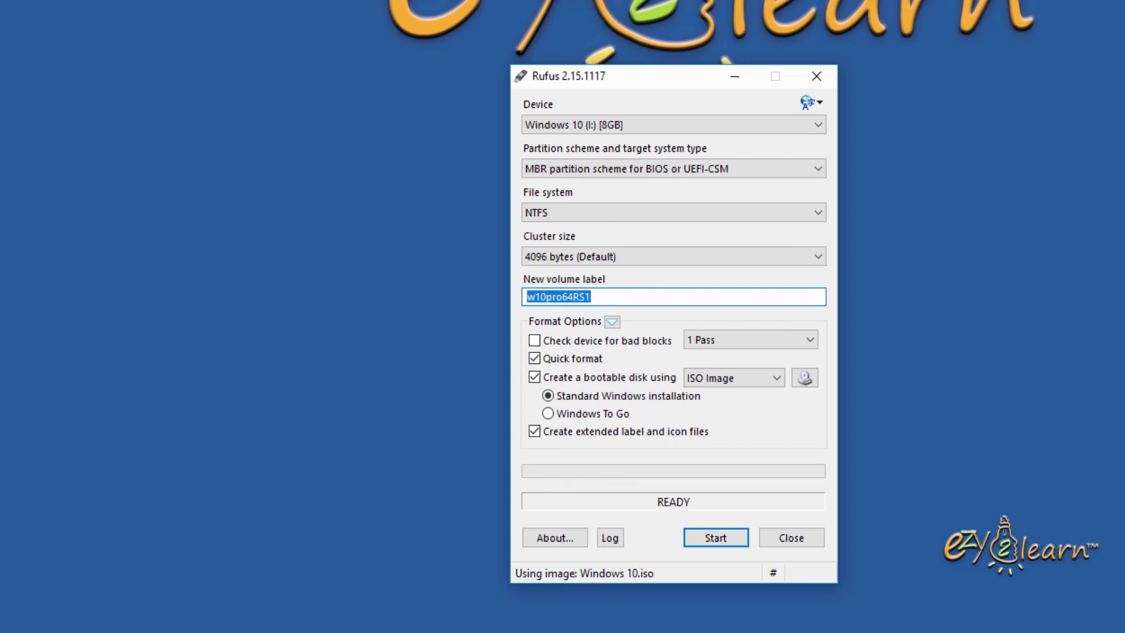
pyautogui.write('Windows 10')
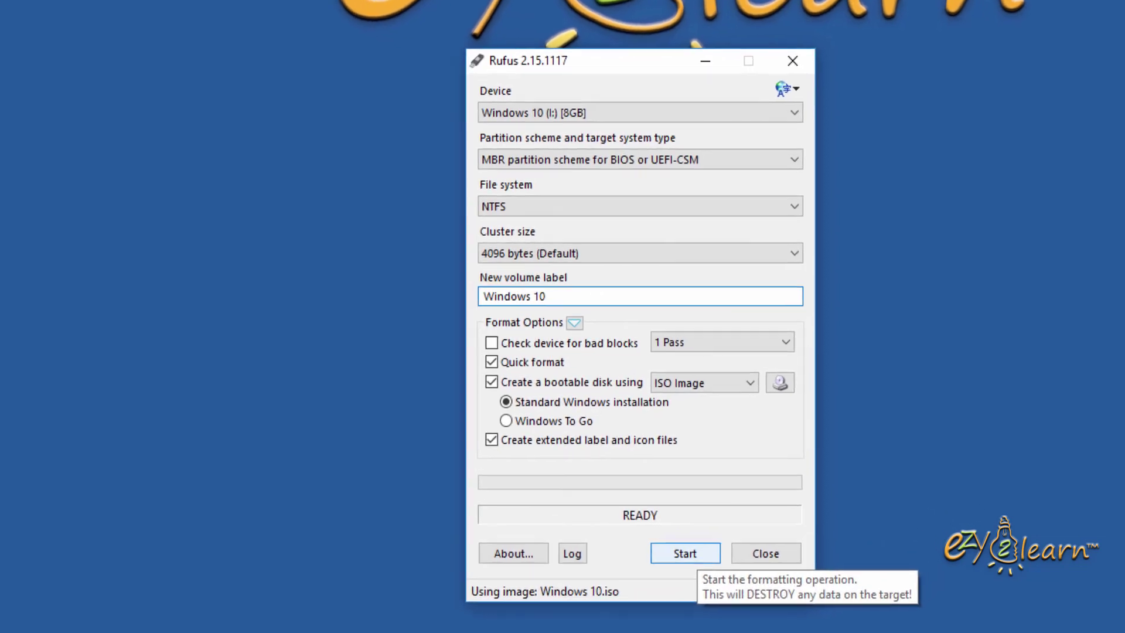
pyautogui.click(716, 538)
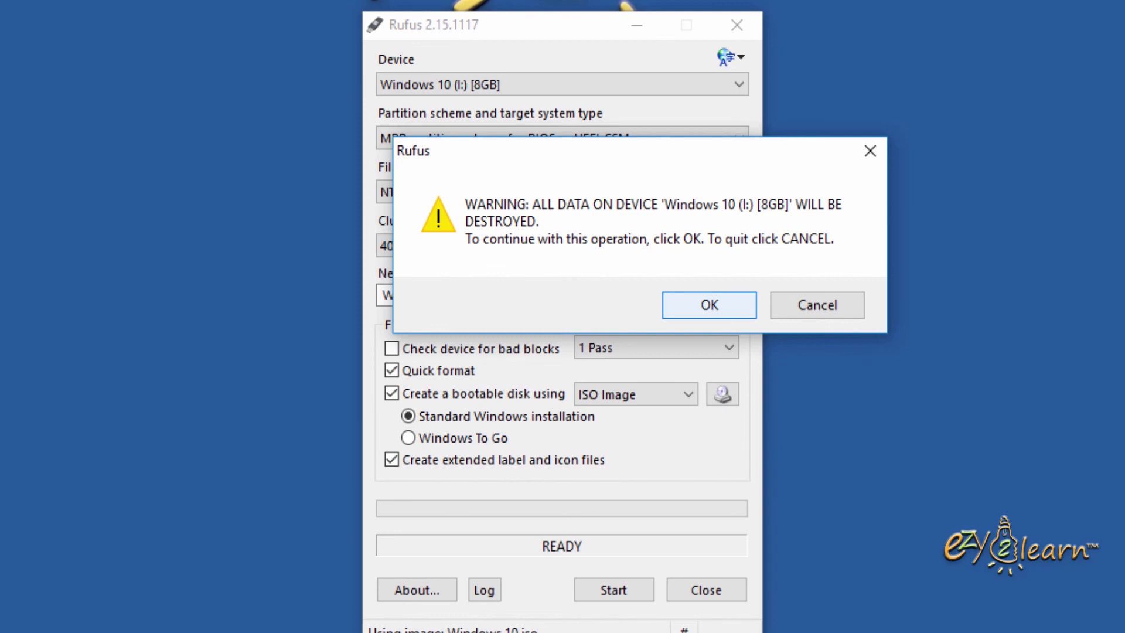
pyautogui.press('Return')
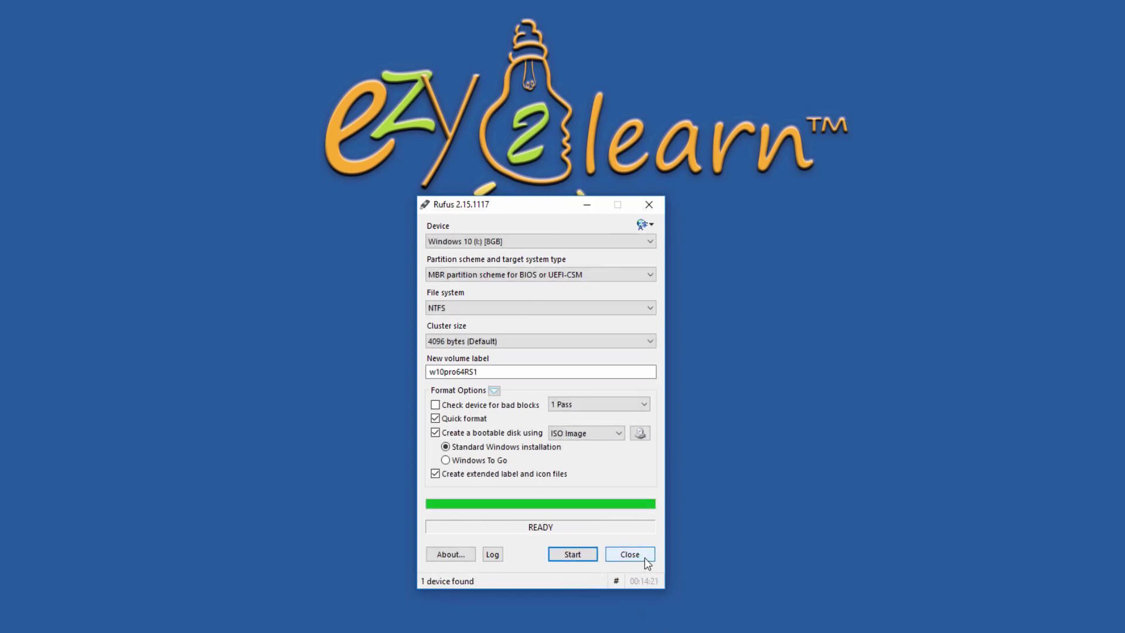
pyautogui.click(645, 559)
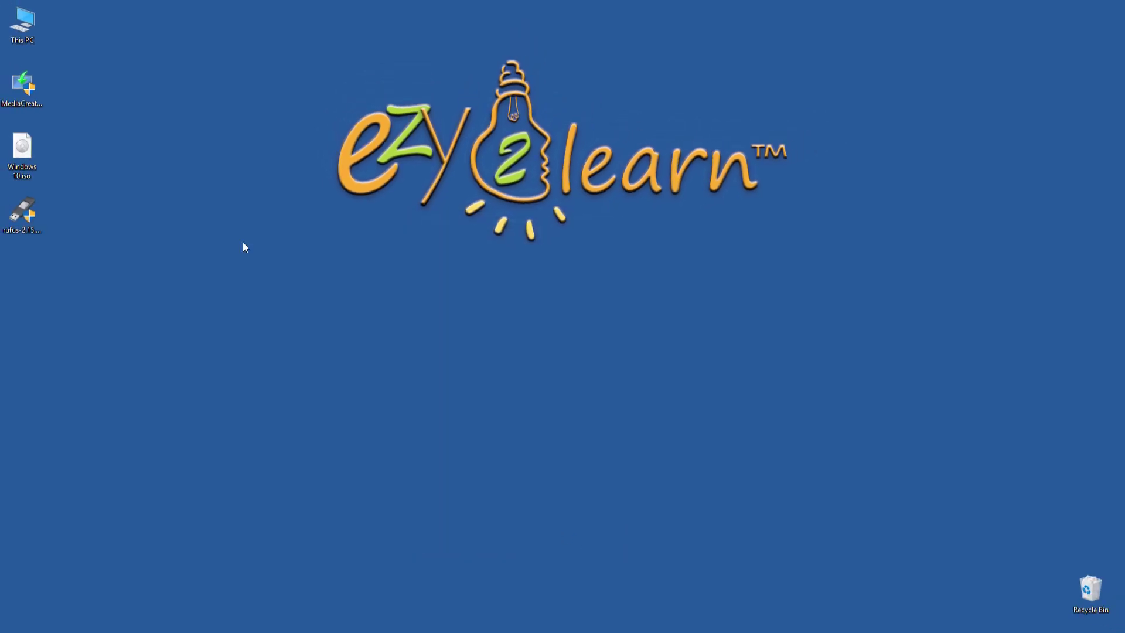
# - Examine the installation files on the Windows 10 (I:) drive through This PC and close the window
pyautogui.doubleClick(27, 30)
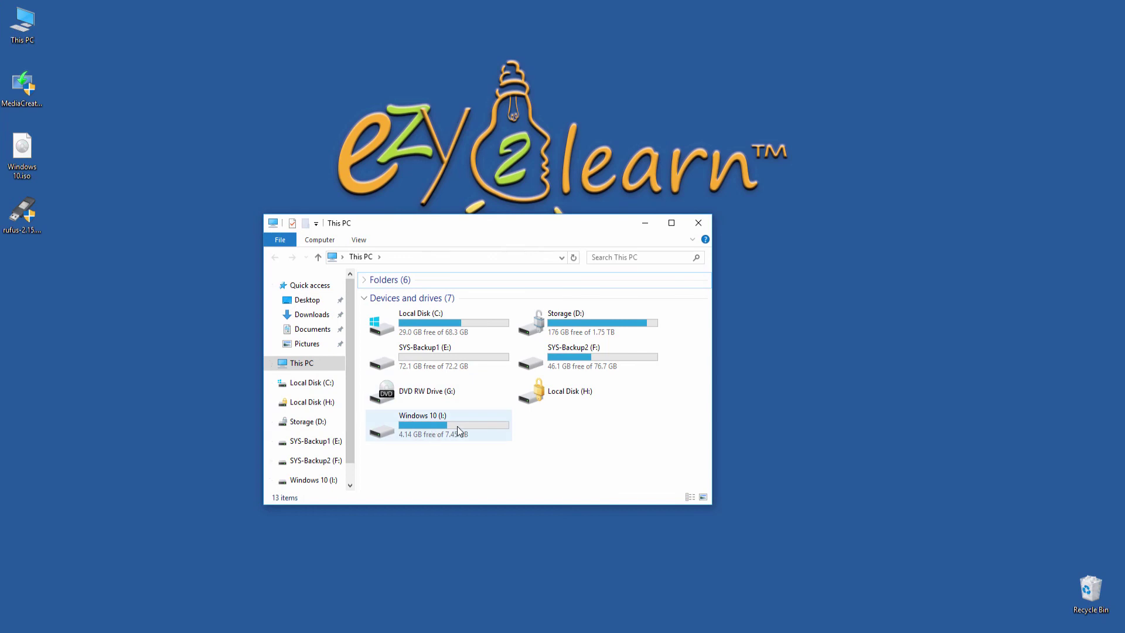
pyautogui.doubleClick(457, 427)
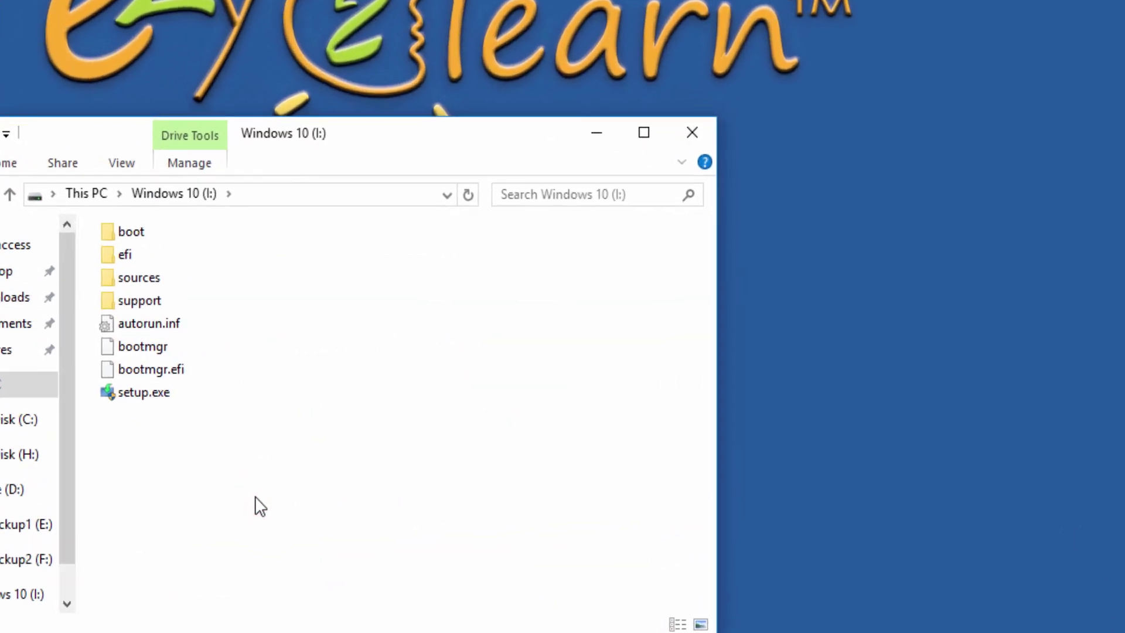
pyautogui.moveTo(252, 496); pyautogui.dragTo(114, 224)
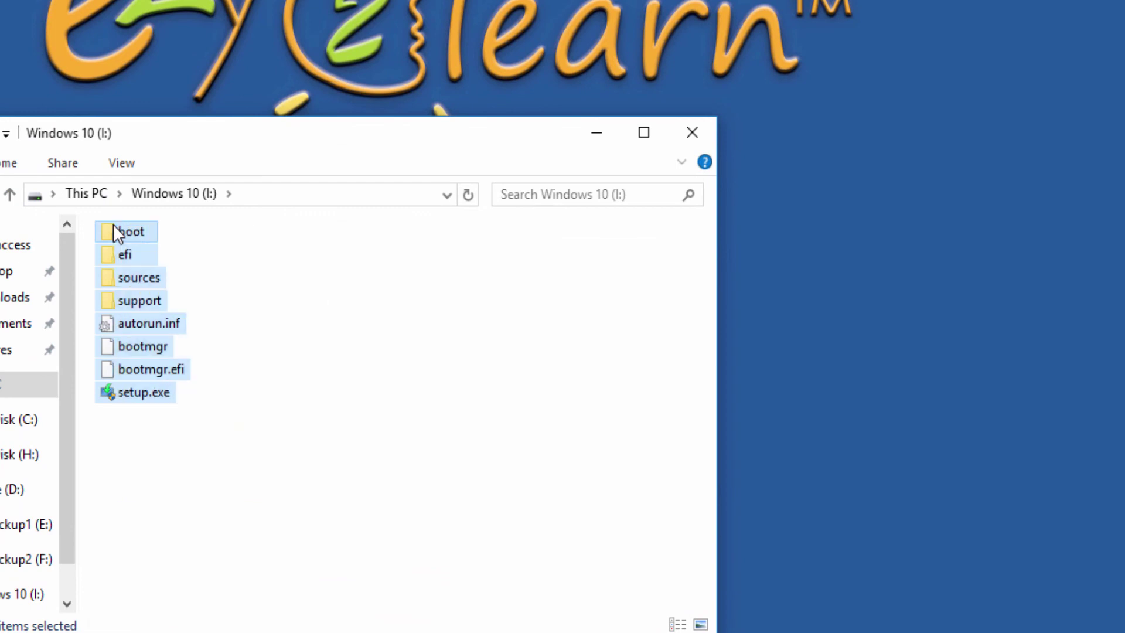
pyautogui.click(240, 493)
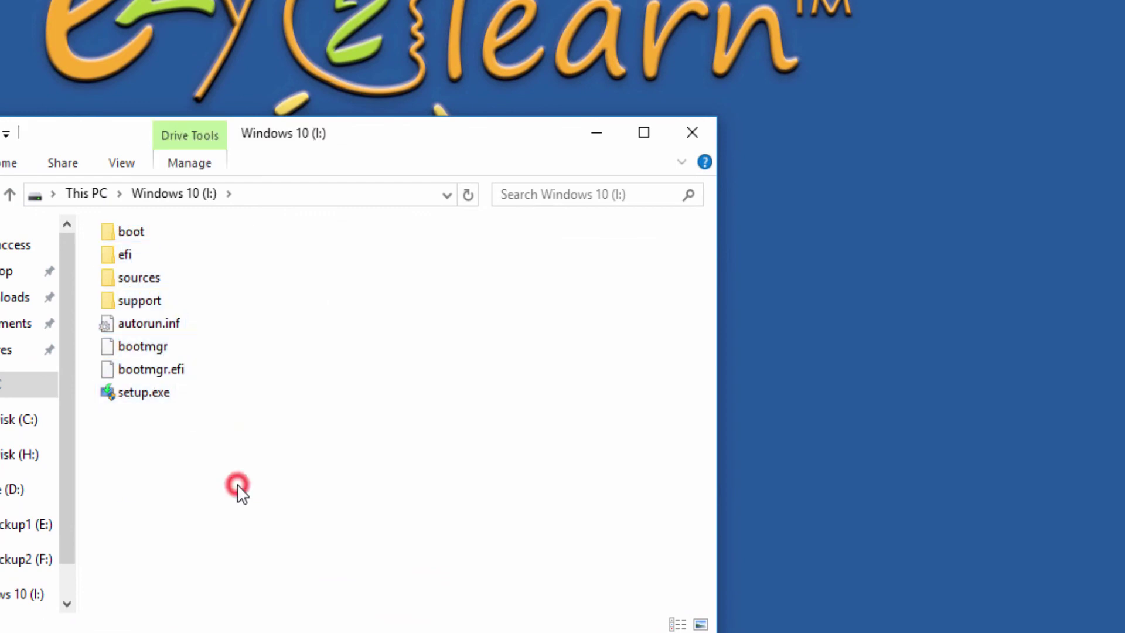
pyautogui.click(691, 134)
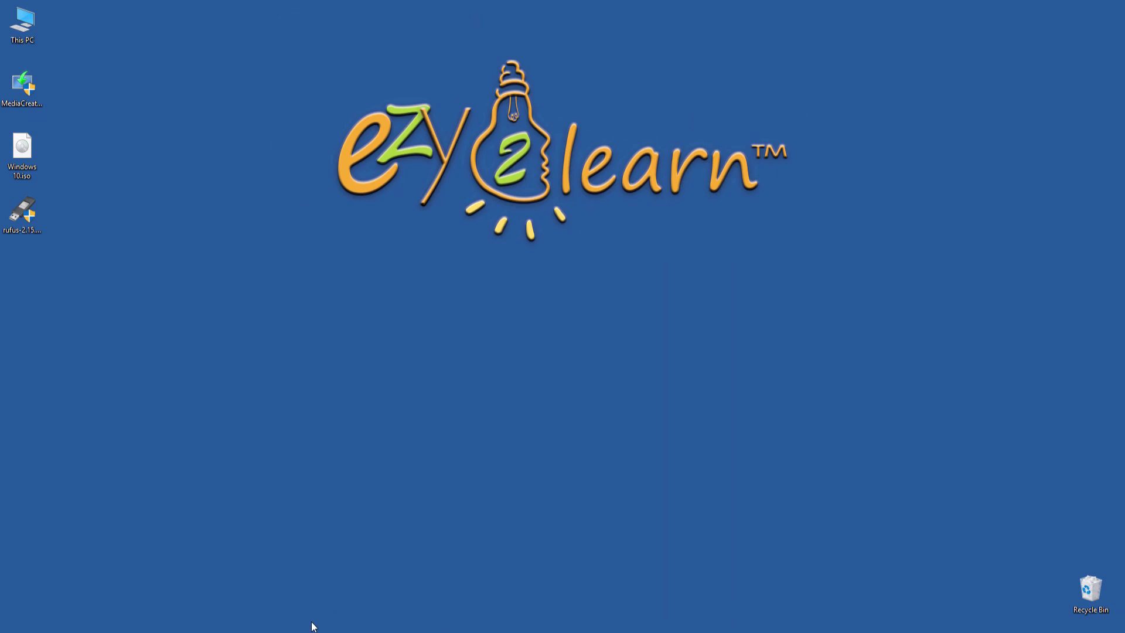